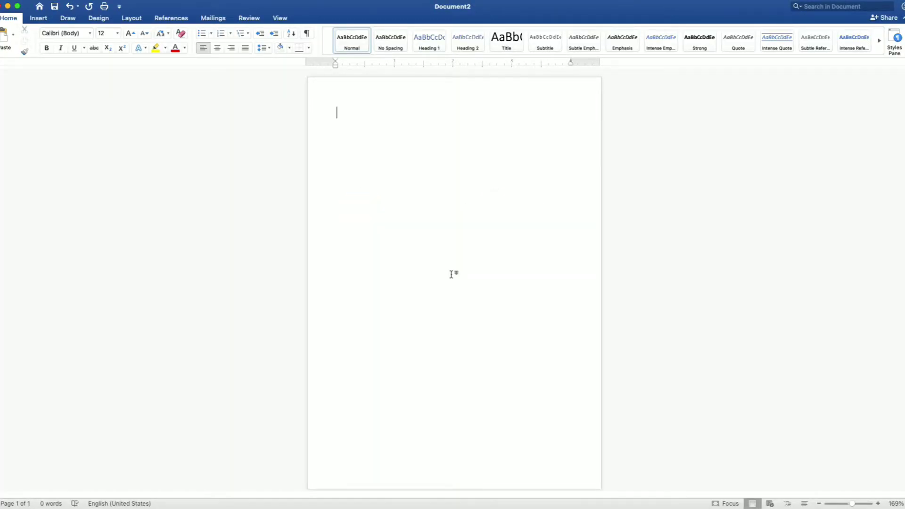
# Step: Insert the image 'black and gold background 2.jpeg' from file
pyautogui.click(39, 18)
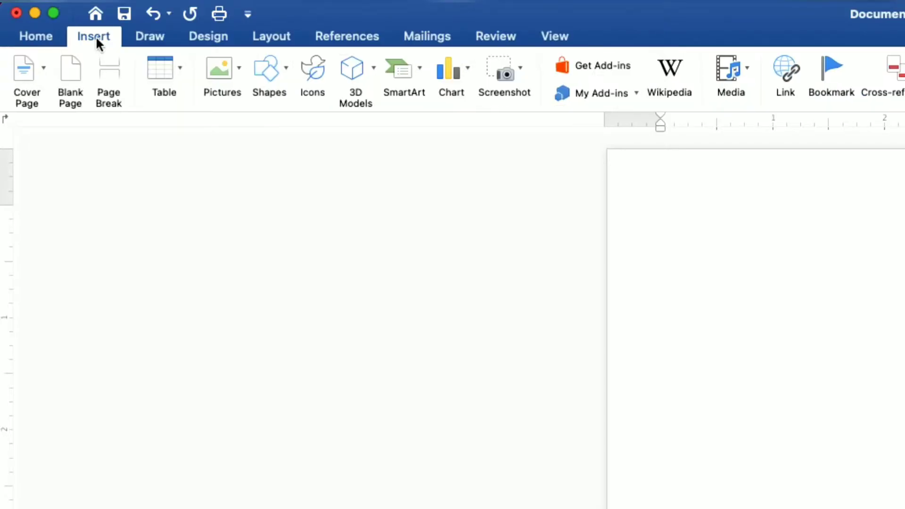
pyautogui.click(111, 34)
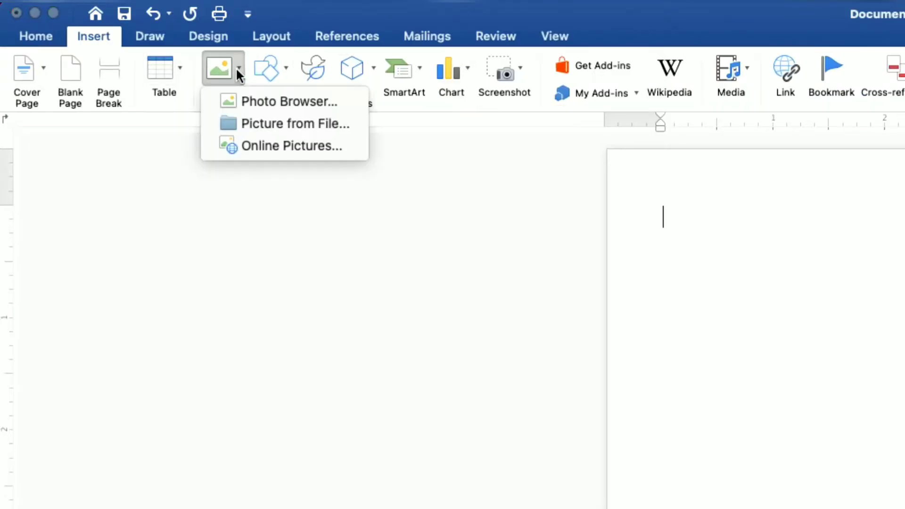
pyautogui.click(245, 124)
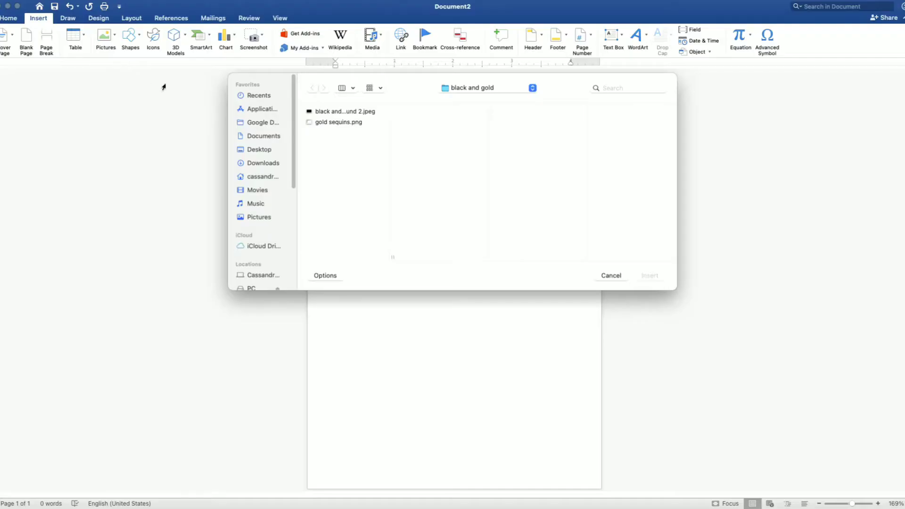
pyautogui.click(261, 129)
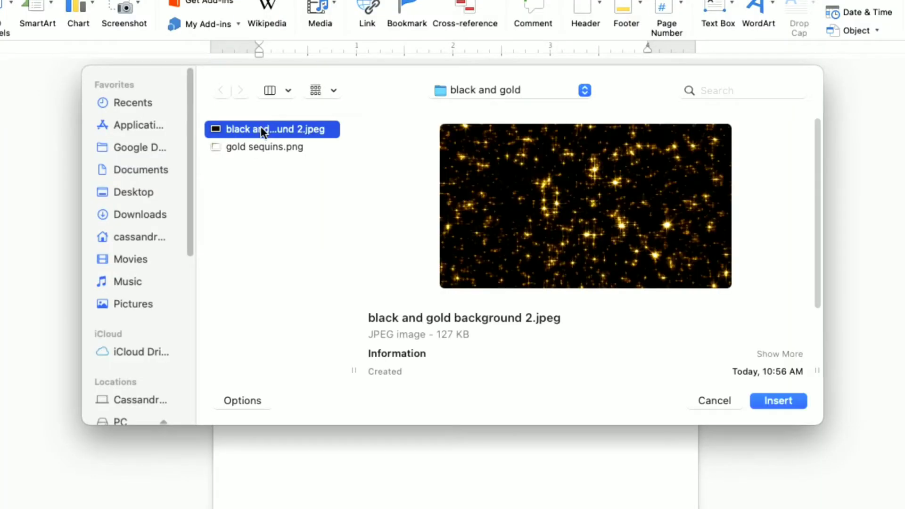
pyautogui.click(779, 402)
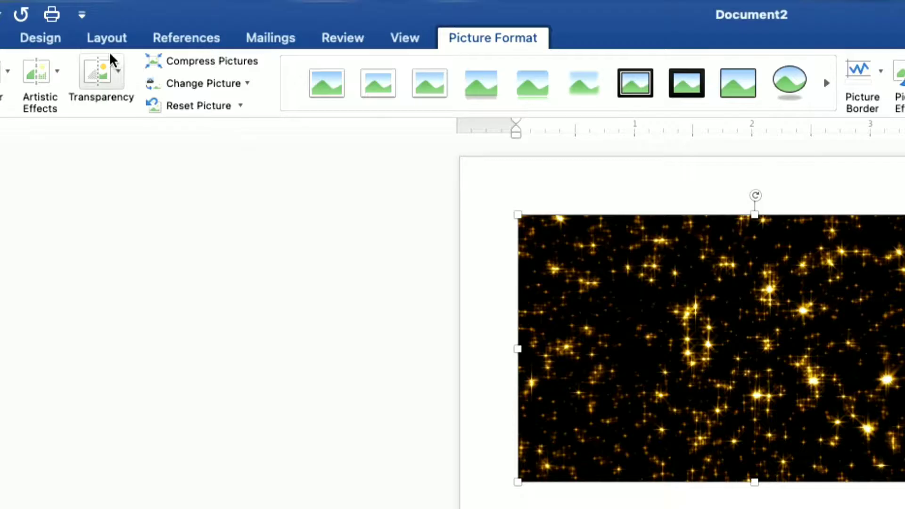
# Step: Set the picture behind text, rotate it 90° upright, and enlarge it to about 3.92 by 6.96 inches at the top-left
pyautogui.click(130, 18)
pyautogui.click(569, 79)
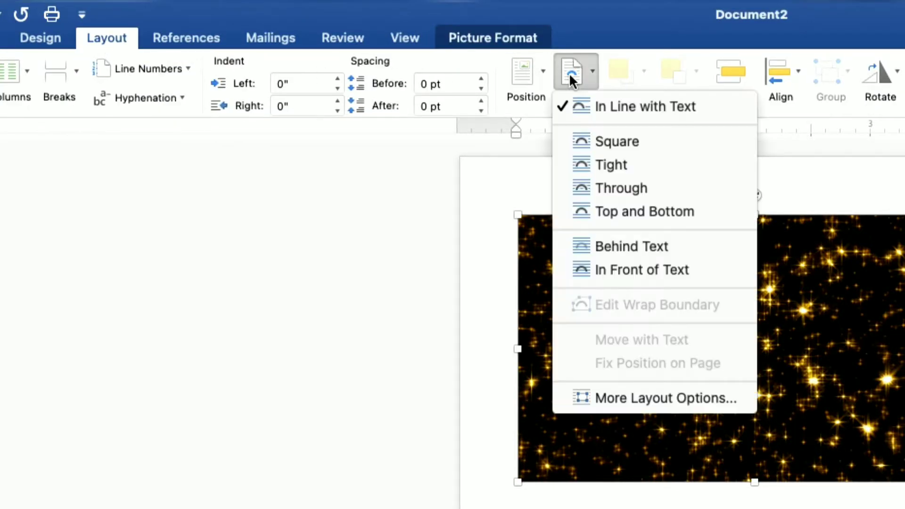
pyautogui.click(613, 244)
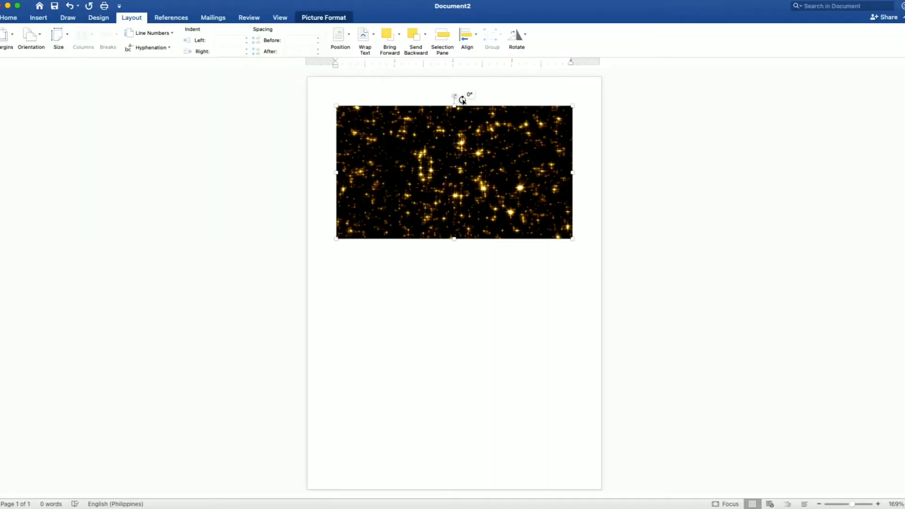
pyautogui.moveTo(463, 100); pyautogui.dragTo(491, 174)
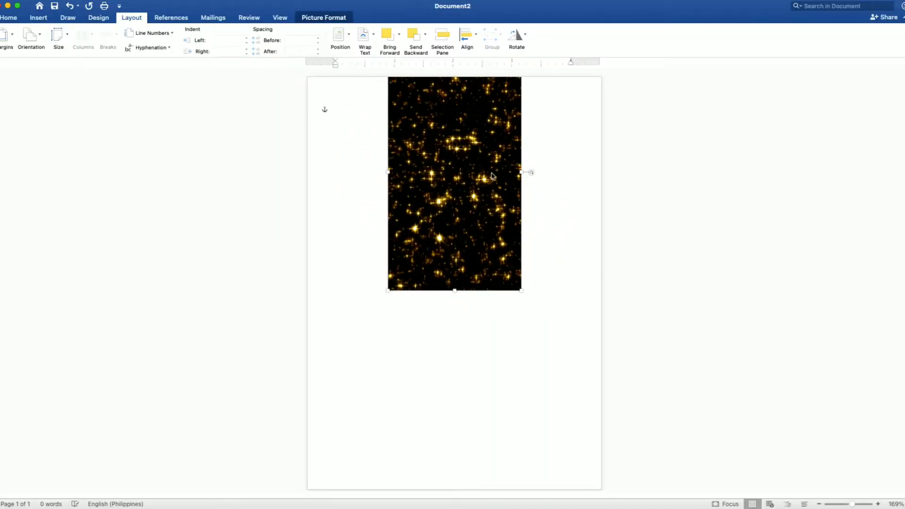
pyautogui.moveTo(473, 96); pyautogui.dragTo(392, 119)
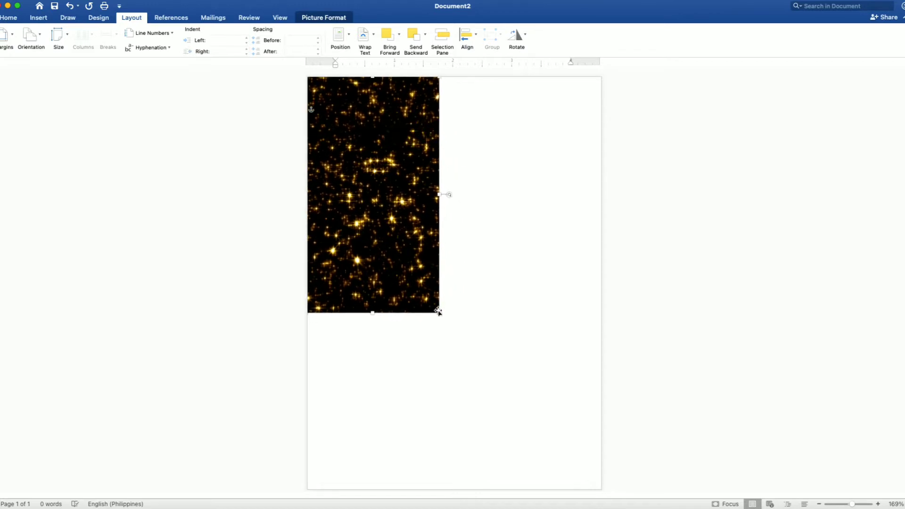
pyautogui.moveTo(440, 313); pyautogui.dragTo(532, 490)
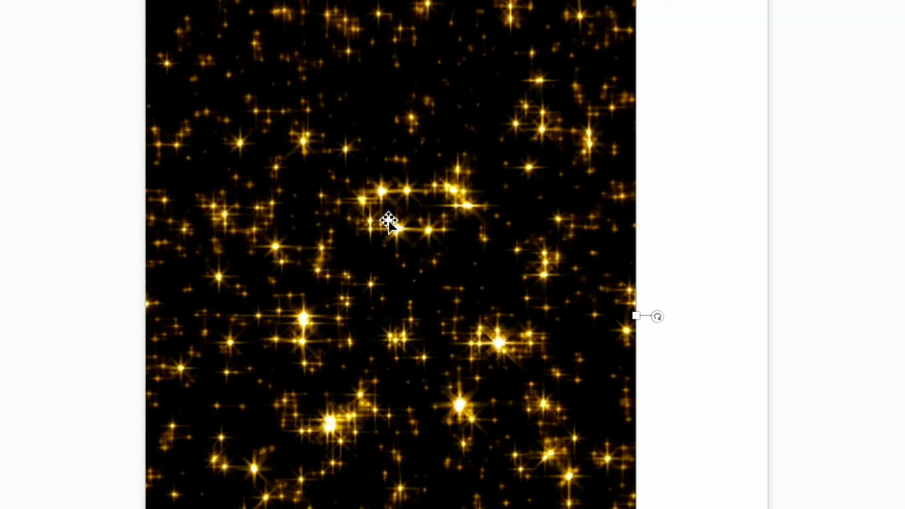
# Step: Duplicate the starry picture, flip the copy horizontally, and position it over the page's right side
pyautogui.rightClick(387, 217)
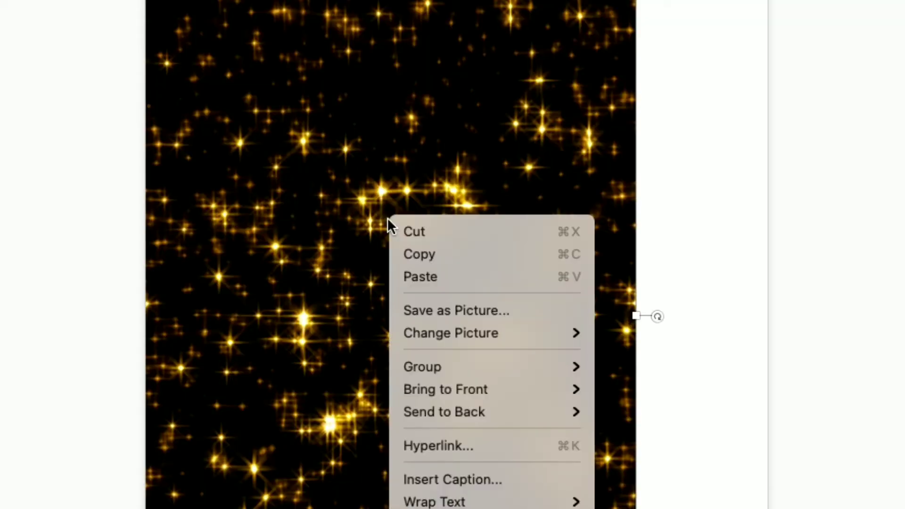
pyautogui.click(408, 248)
pyautogui.rightClick(377, 172)
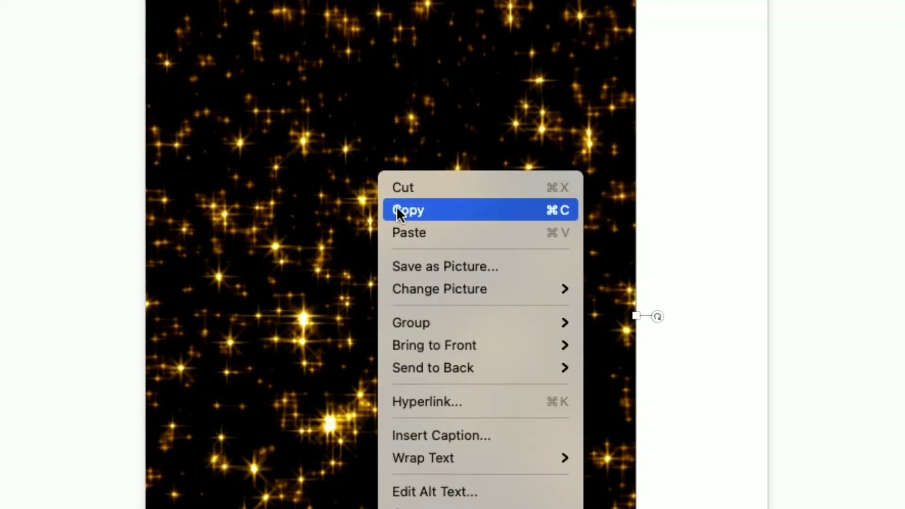
pyautogui.click(404, 232)
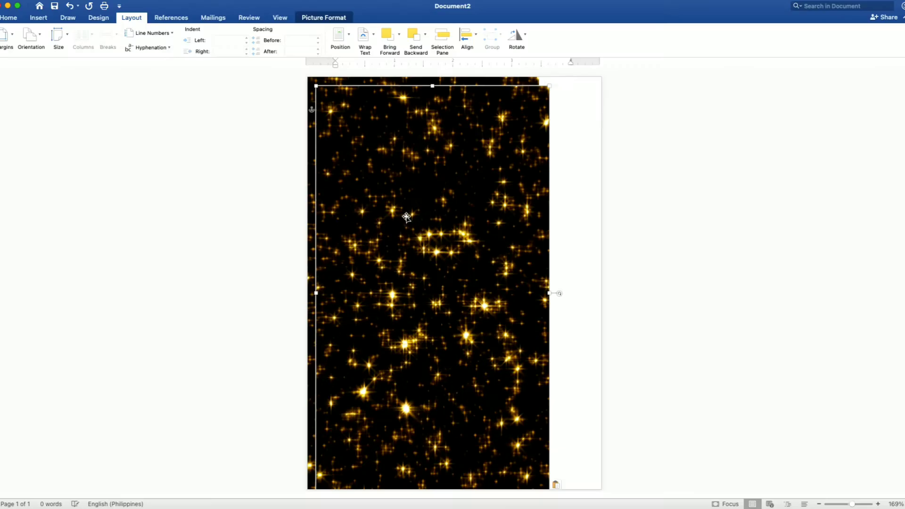
pyautogui.moveTo(406, 216); pyautogui.dragTo(632, 220)
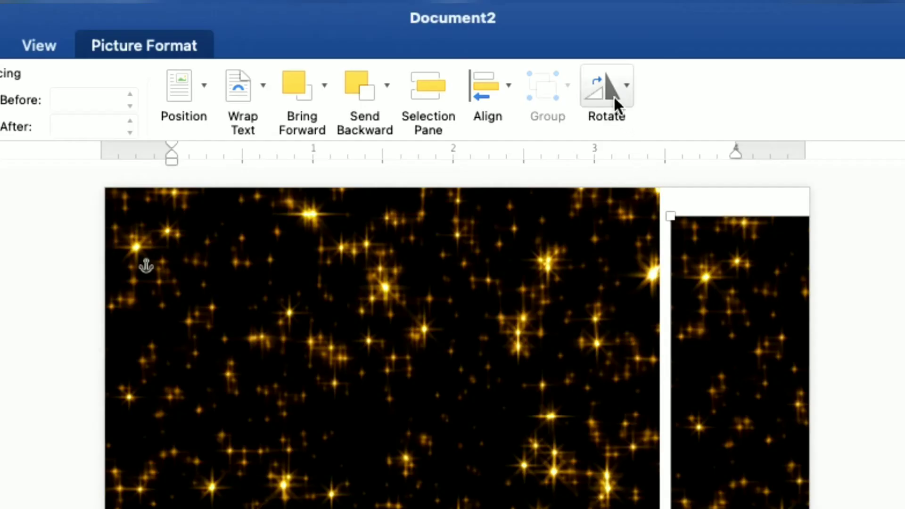
pyautogui.click(521, 39)
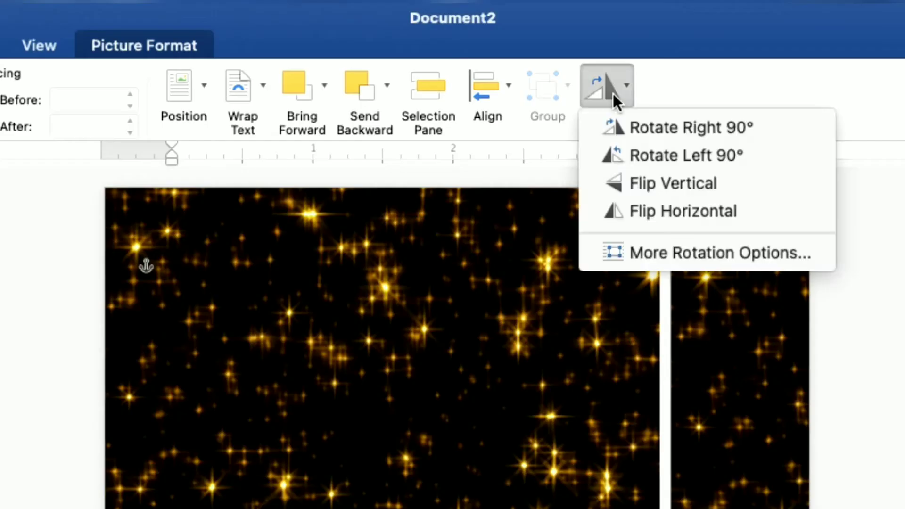
pyautogui.click(655, 210)
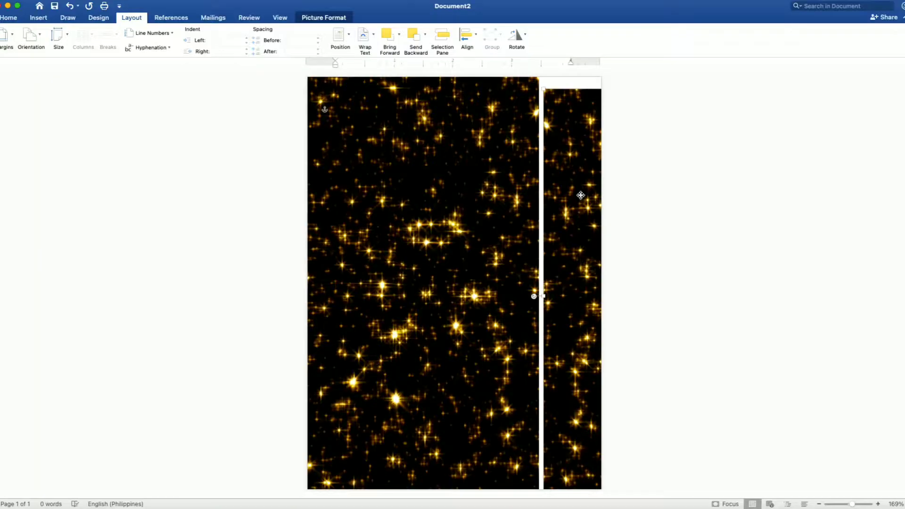
pyautogui.moveTo(581, 195); pyautogui.dragTo(574, 182)
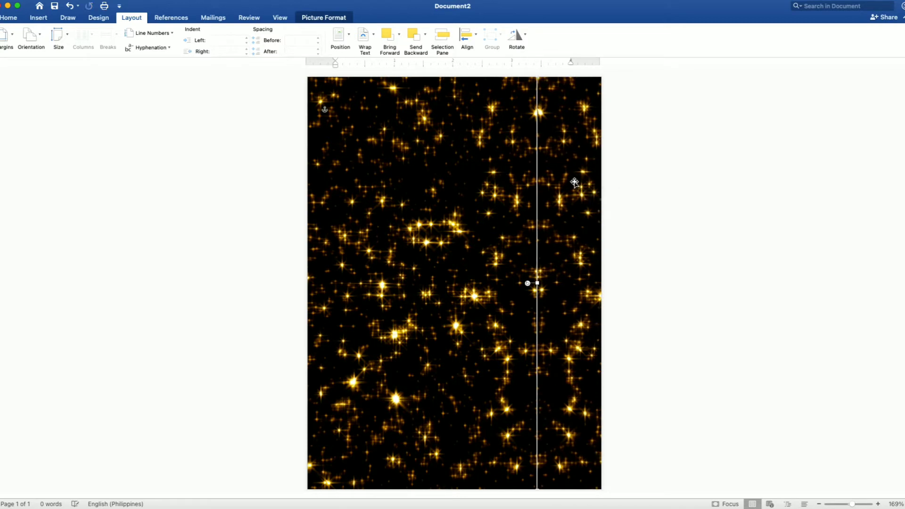
pyautogui.click(871, 184)
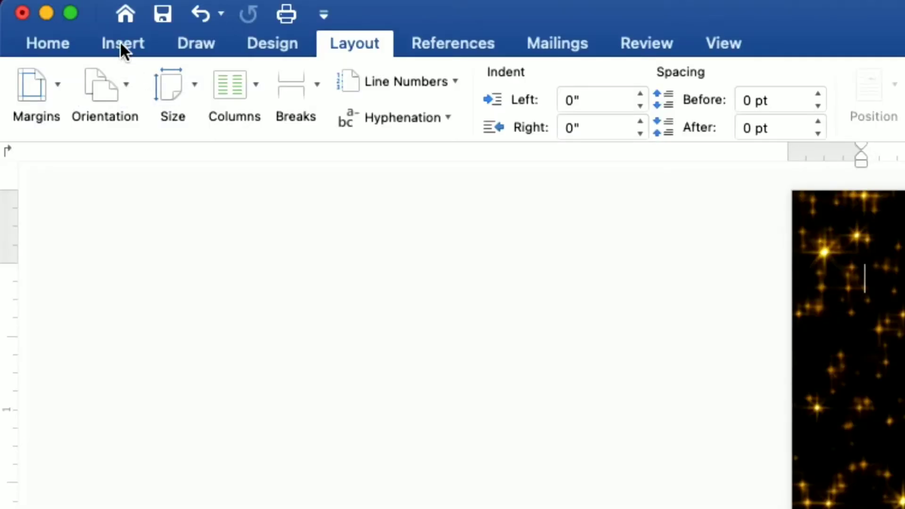
# Step: Insert the image 'gold sequins.png' from file
pyautogui.click(121, 44)
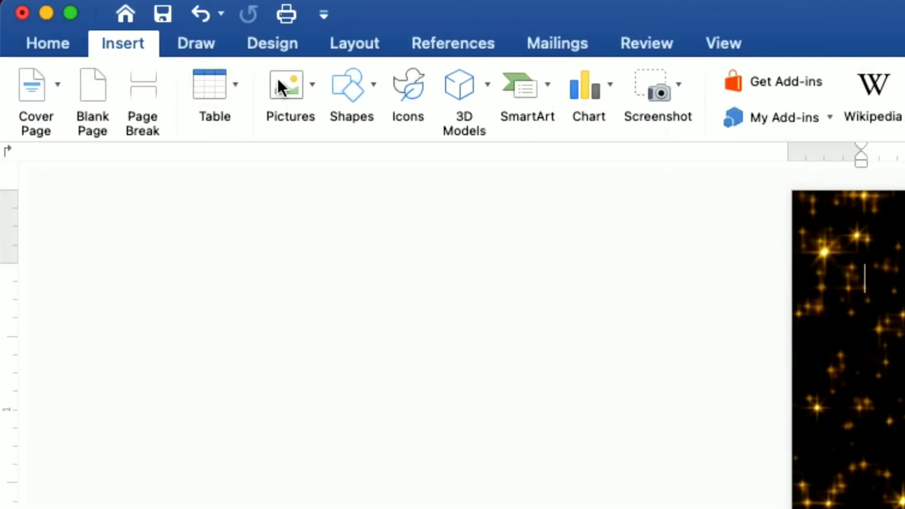
pyautogui.click(303, 81)
pyautogui.click(336, 158)
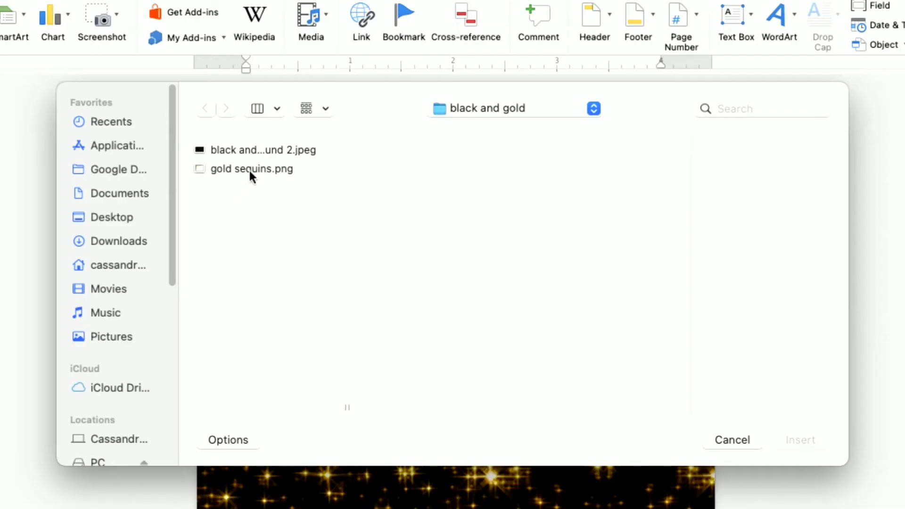
pyautogui.click(248, 169)
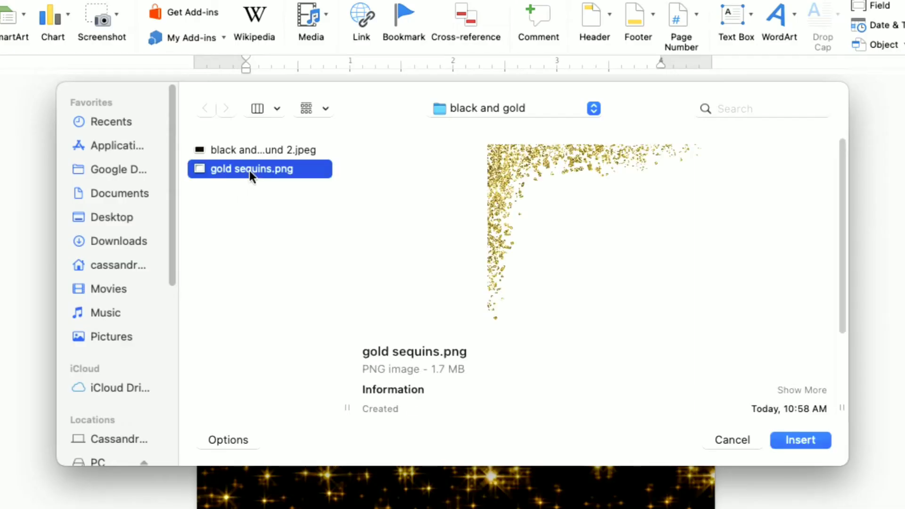
pyautogui.click(792, 446)
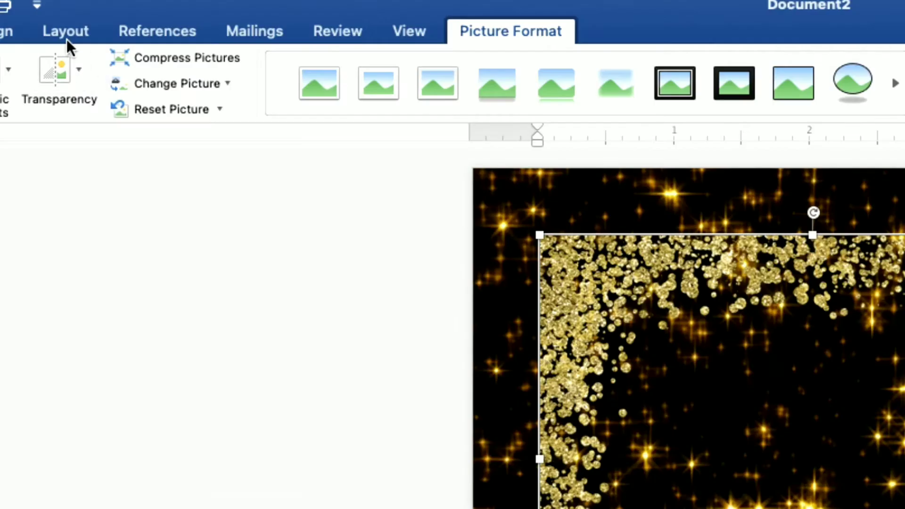
# Step: Set the sequins picture behind text, move it to the top-left corner, and stretch it across the page width
pyautogui.click(131, 18)
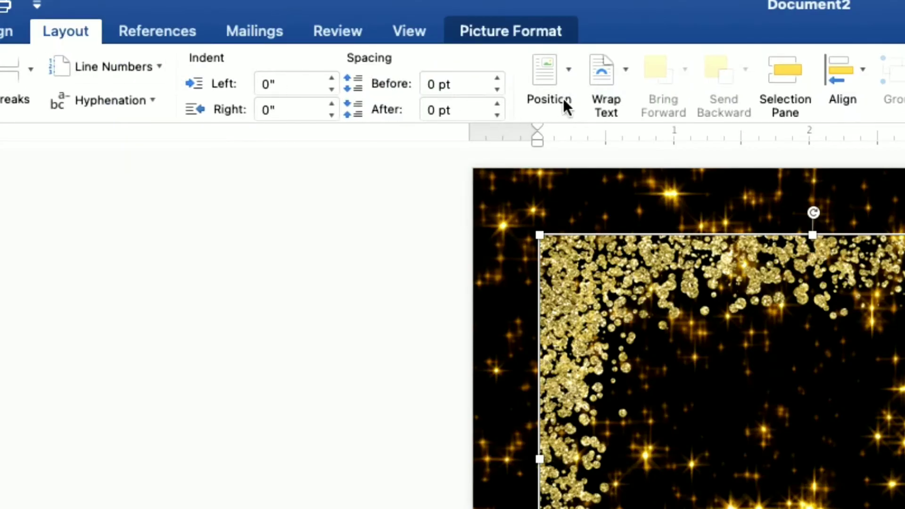
pyautogui.click(601, 72)
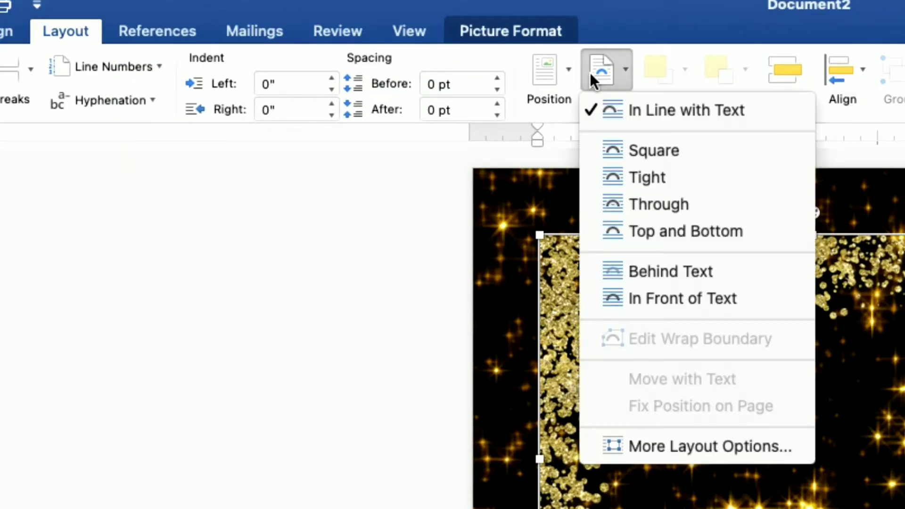
pyautogui.click(675, 269)
pyautogui.moveTo(371, 120); pyautogui.dragTo(344, 93)
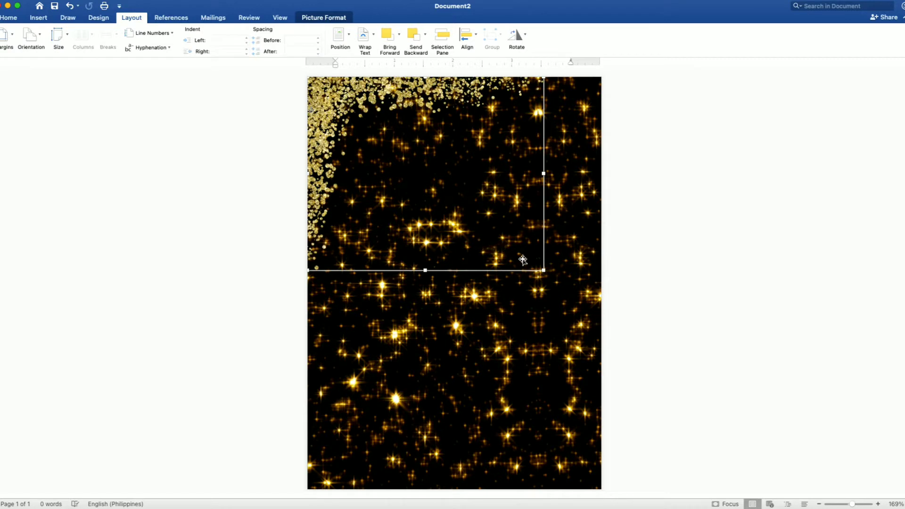
pyautogui.moveTo(542, 270); pyautogui.dragTo(600, 304)
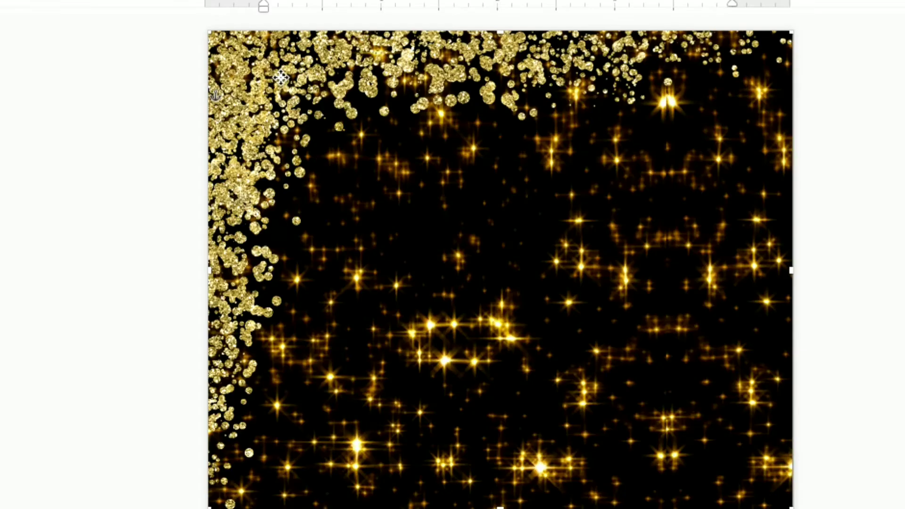
# Step: Duplicate the sequins picture and move the copy down the page
pyautogui.rightClick(344, 100)
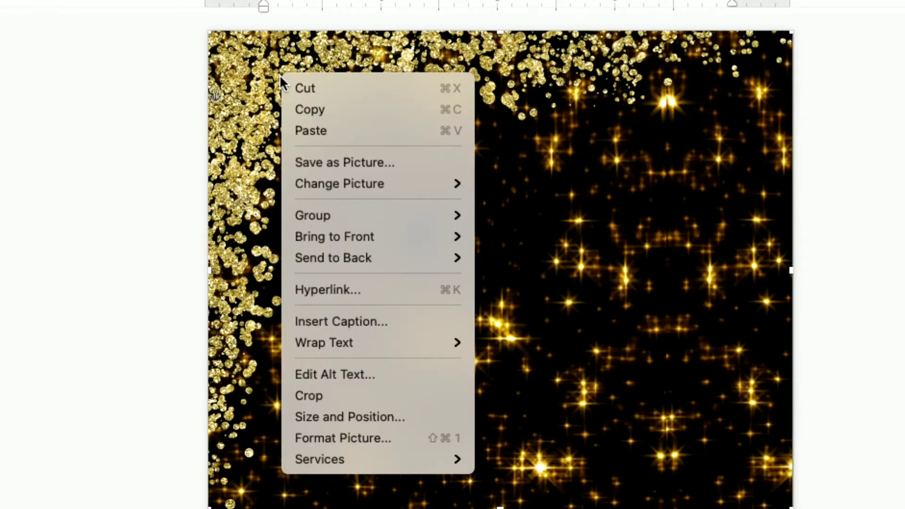
pyautogui.click(313, 109)
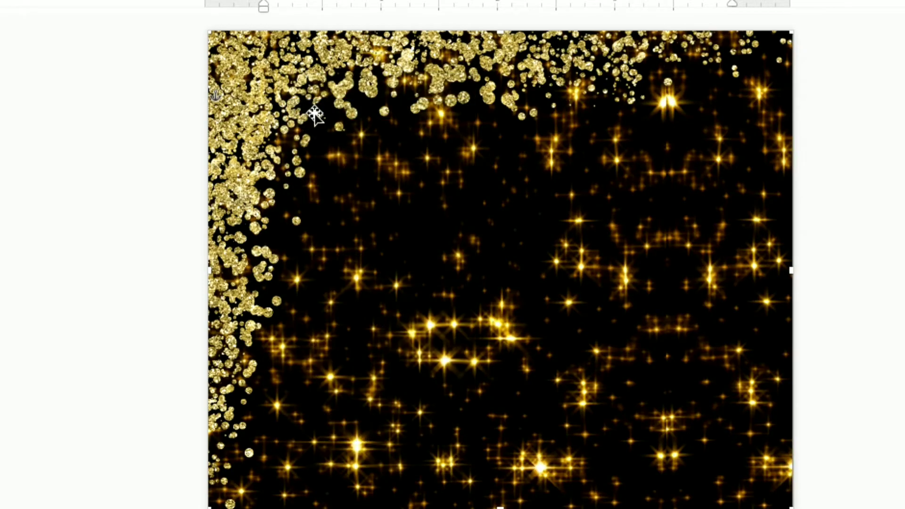
pyautogui.rightClick(315, 56)
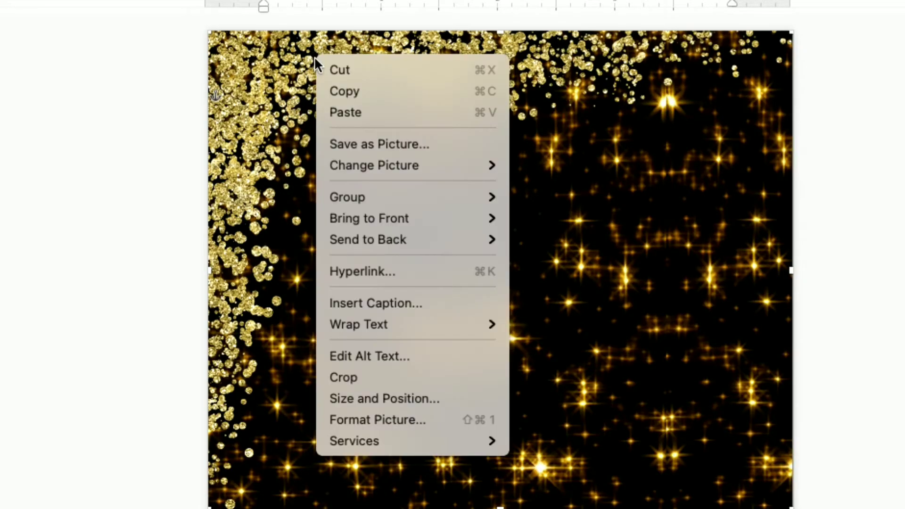
pyautogui.click(341, 112)
pyautogui.moveTo(369, 109); pyautogui.dragTo(370, 239)
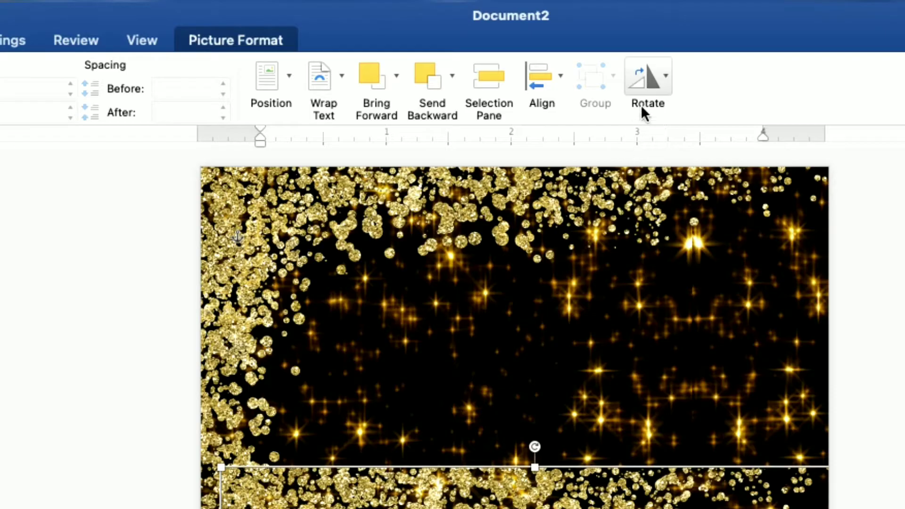
# Step: Flip the lower sequins copy horizontally and vertically and place it over the page bottom
pyautogui.click(520, 37)
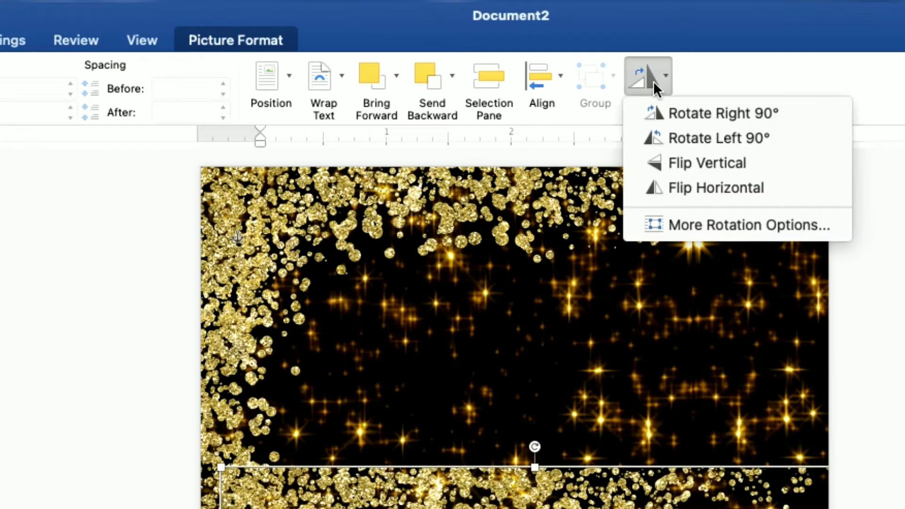
pyautogui.click(683, 191)
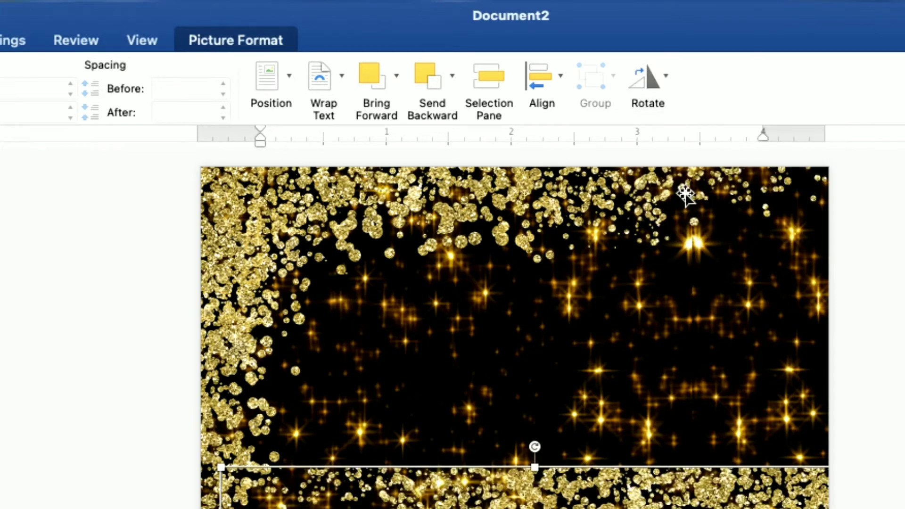
pyautogui.click(662, 83)
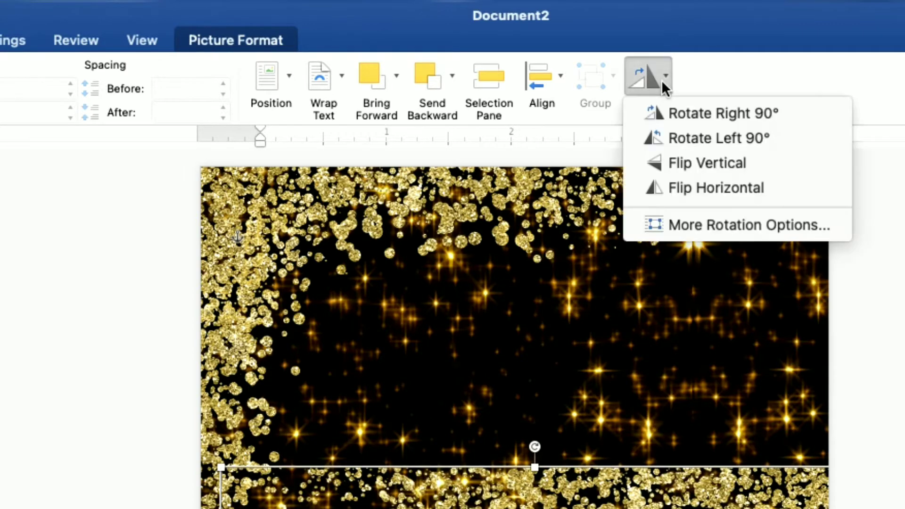
pyautogui.click(677, 163)
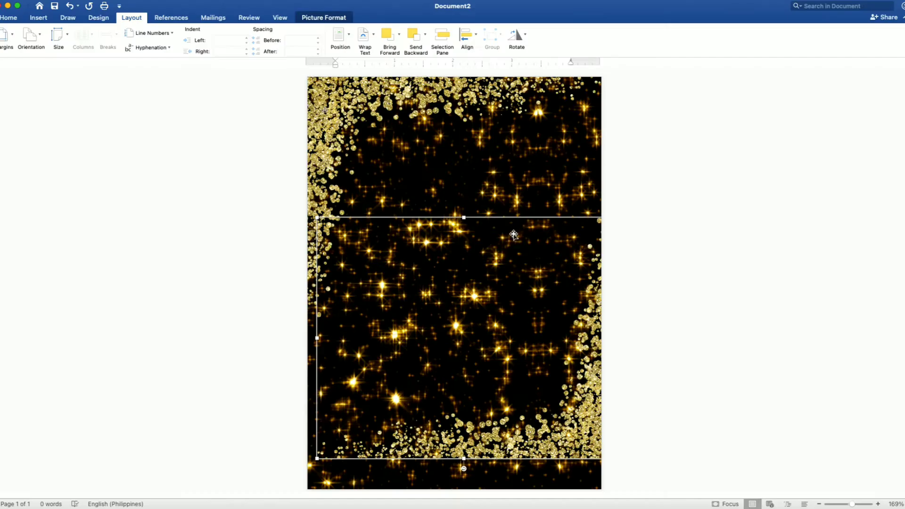
pyautogui.moveTo(514, 234); pyautogui.dragTo(503, 265)
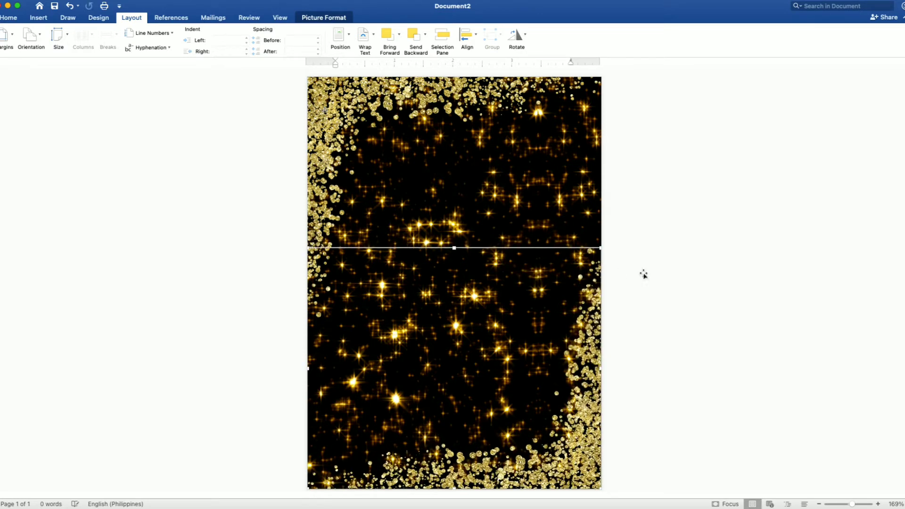
pyautogui.click(881, 241)
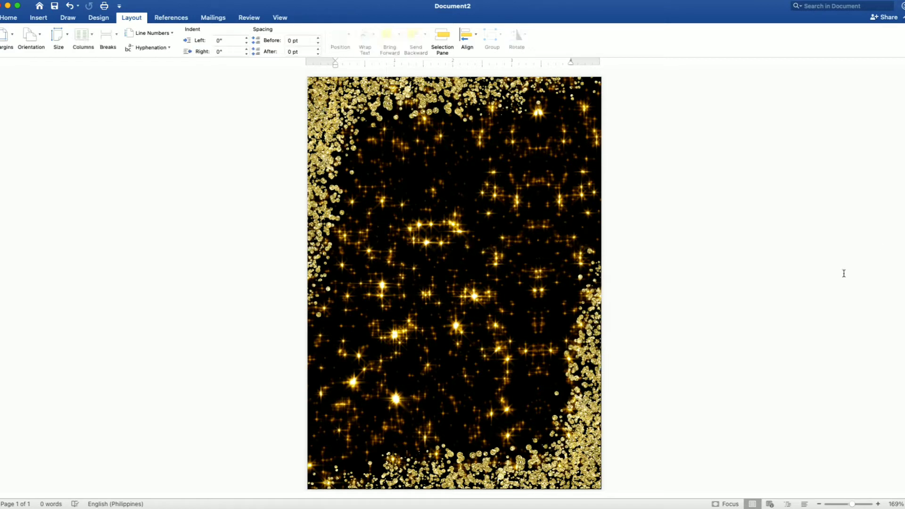
# Step: Nudge the lower picture to meet the upper one, then bring up the Insert Shapes gallery
pyautogui.click(590, 367)
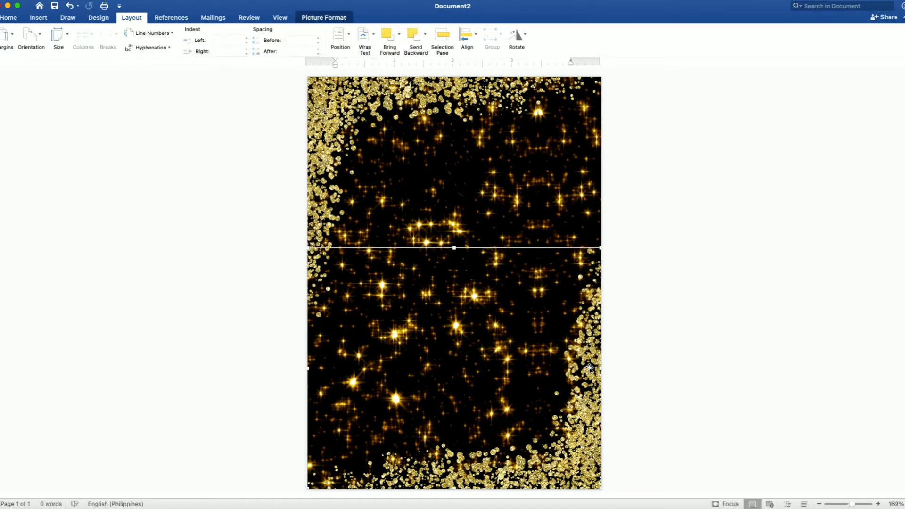
pyautogui.moveTo(589, 367); pyautogui.dragTo(591, 368)
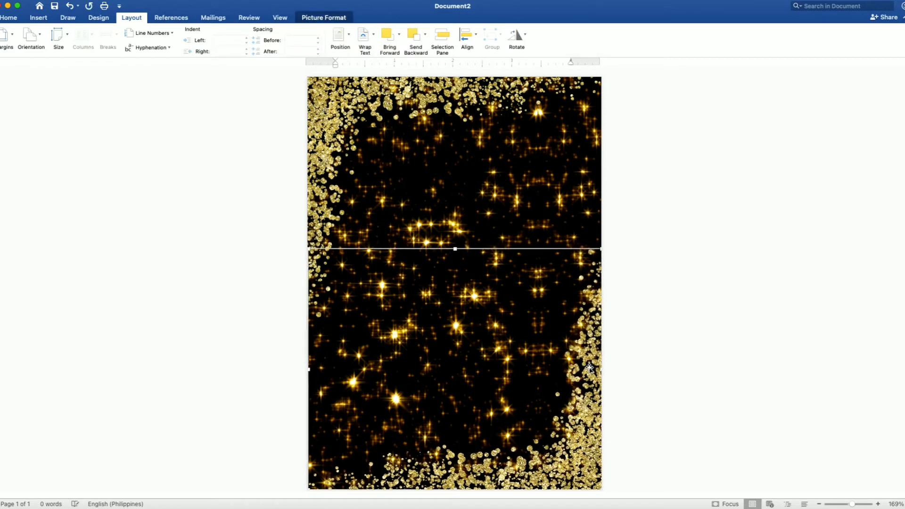
pyautogui.click(886, 260)
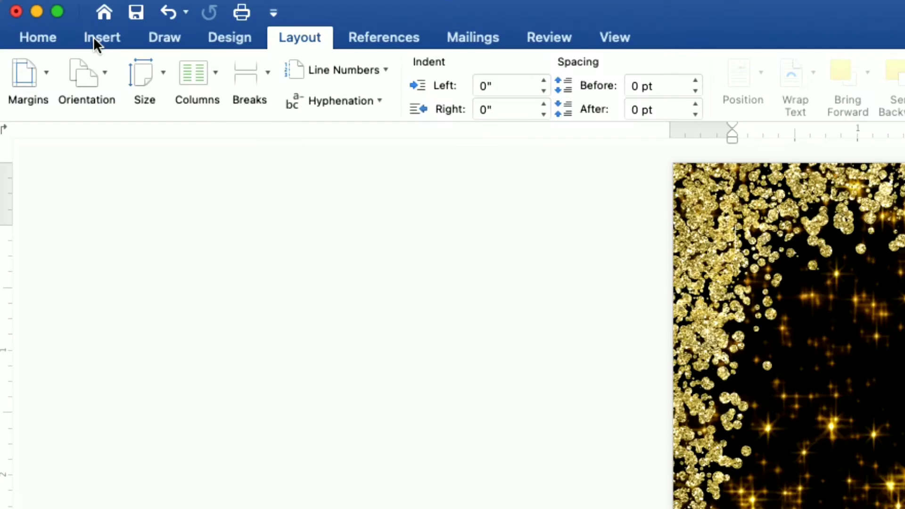
pyautogui.click(35, 17)
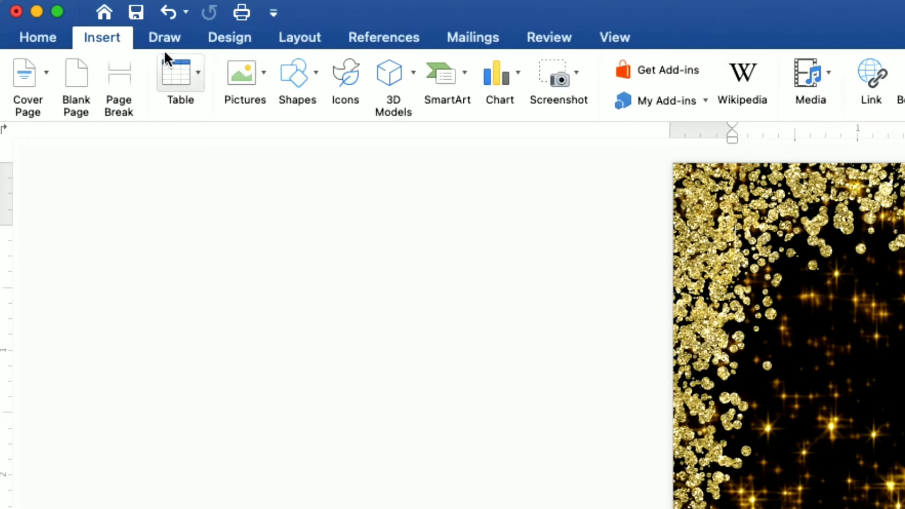
pyautogui.click(302, 80)
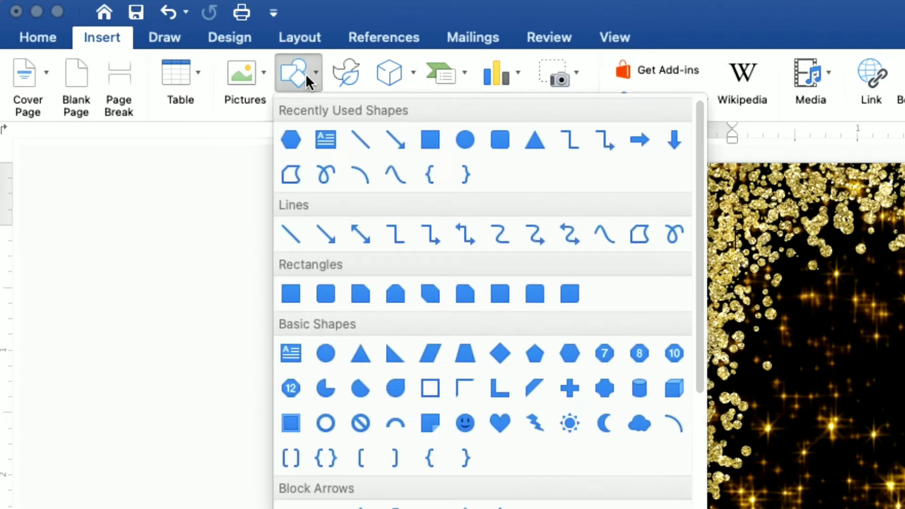
# Step: Draw an oval over the page centre and resize it to about 5.58 by 3.77 inches
pyautogui.click(464, 140)
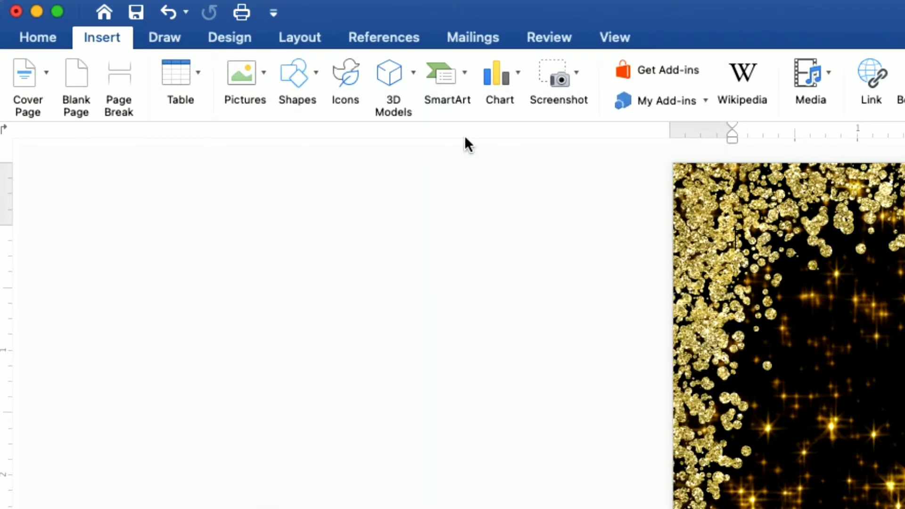
pyautogui.moveTo(351, 113); pyautogui.dragTo(557, 429)
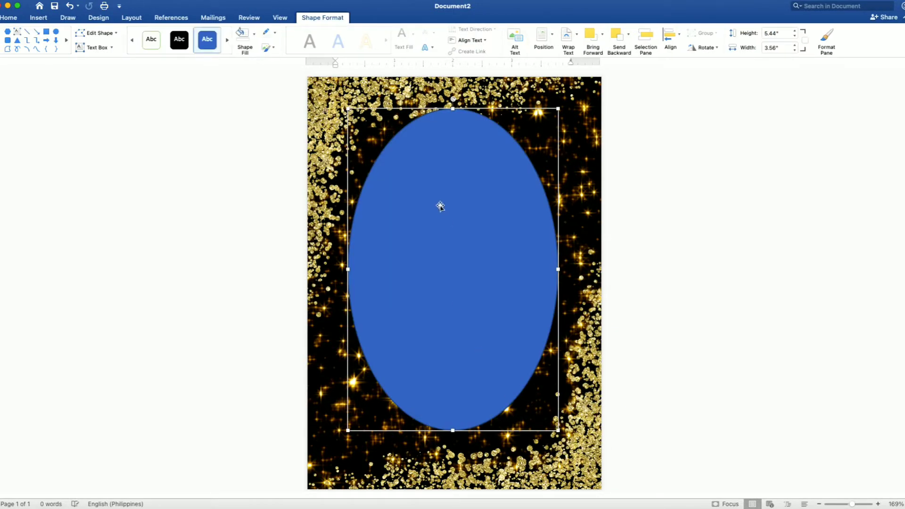
pyautogui.moveTo(452, 112); pyautogui.dragTo(454, 118)
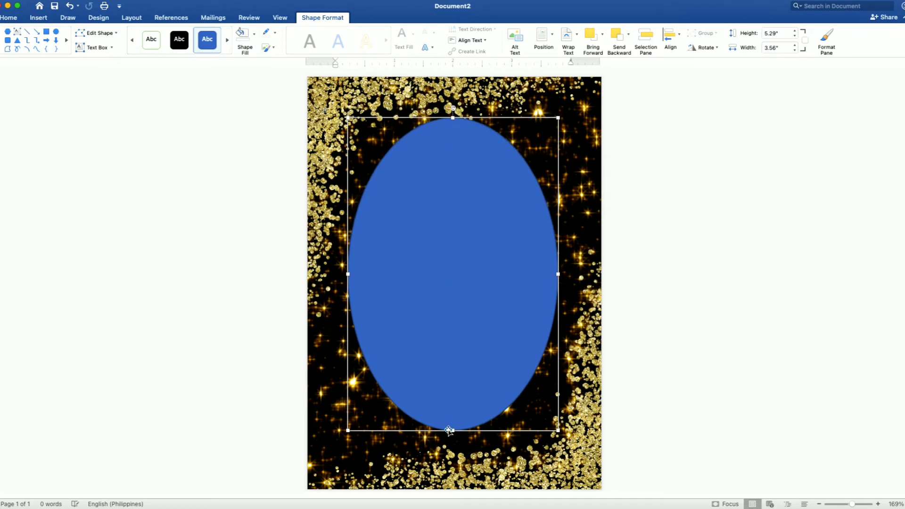
pyautogui.moveTo(454, 431); pyautogui.dragTo(454, 447)
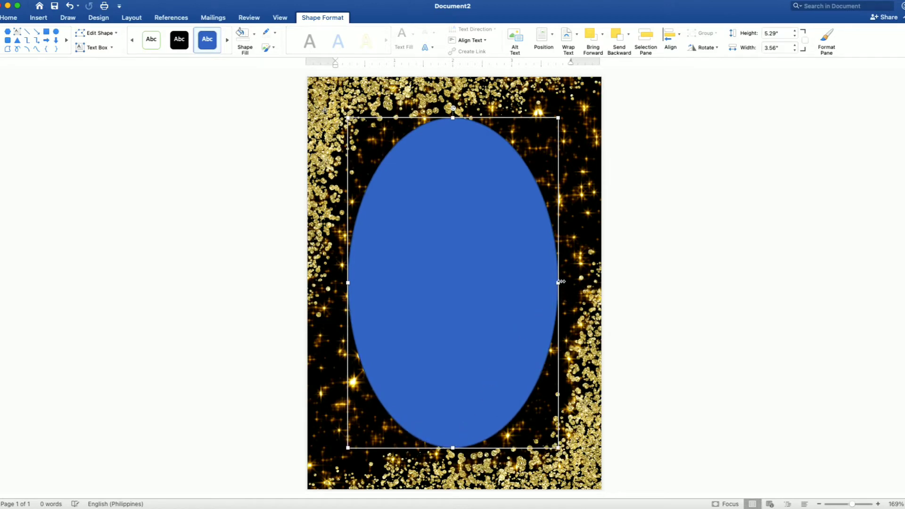
pyautogui.moveTo(558, 282); pyautogui.dragTo(563, 282)
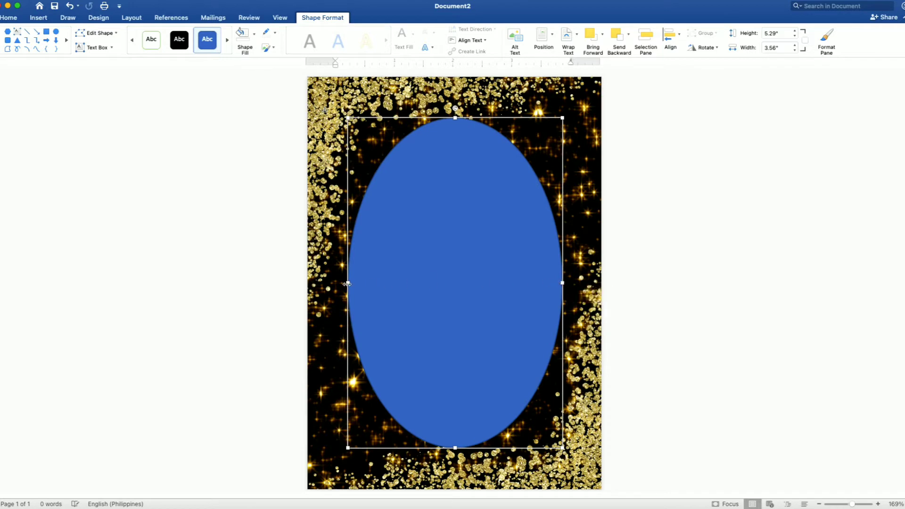
pyautogui.moveTo(347, 284); pyautogui.dragTo(345, 284)
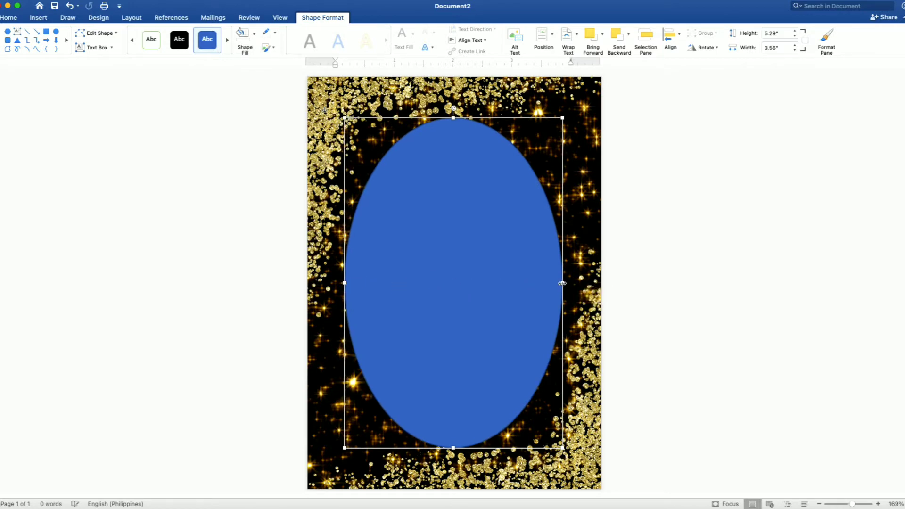
pyautogui.moveTo(564, 283); pyautogui.dragTo(567, 284)
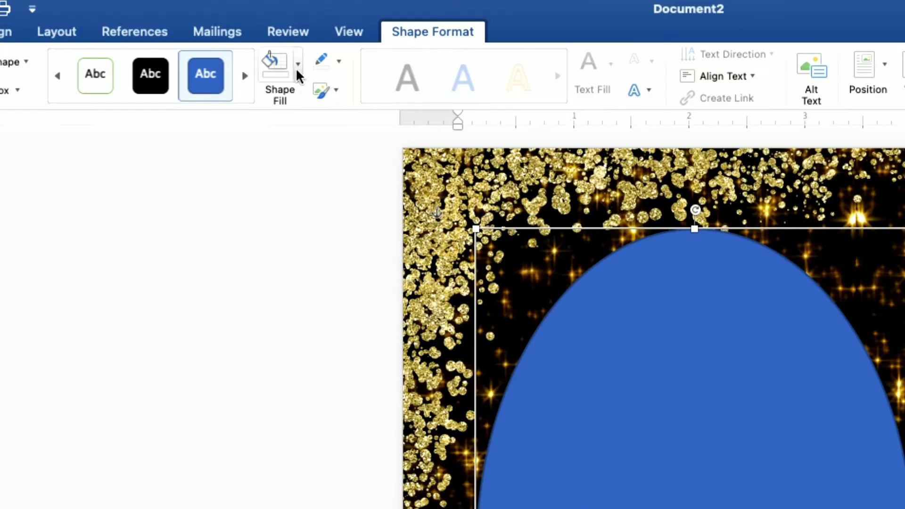
# Step: Give the oval a white fill and a white outline
pyautogui.click(254, 35)
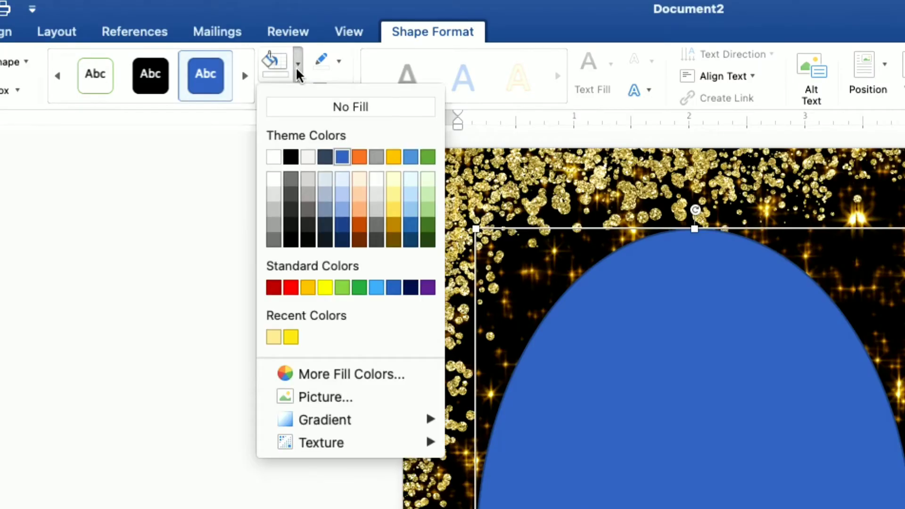
pyautogui.click(273, 156)
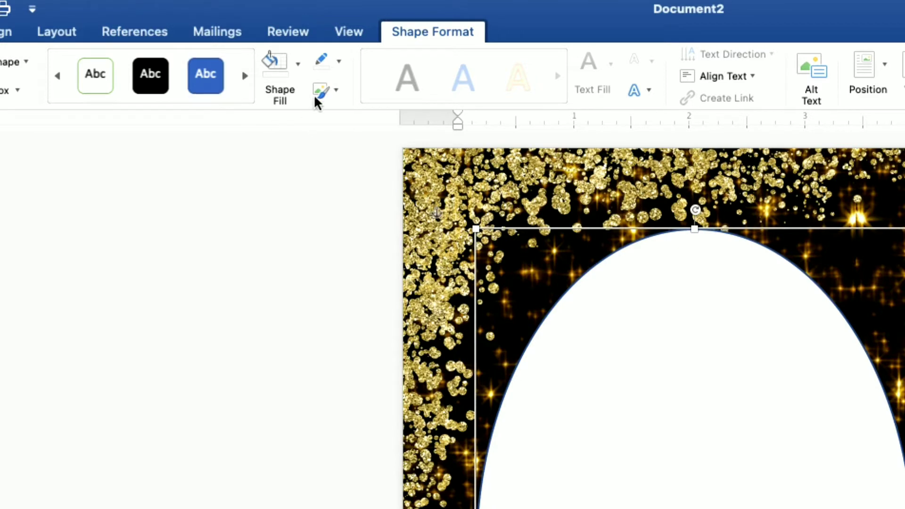
pyautogui.click(339, 61)
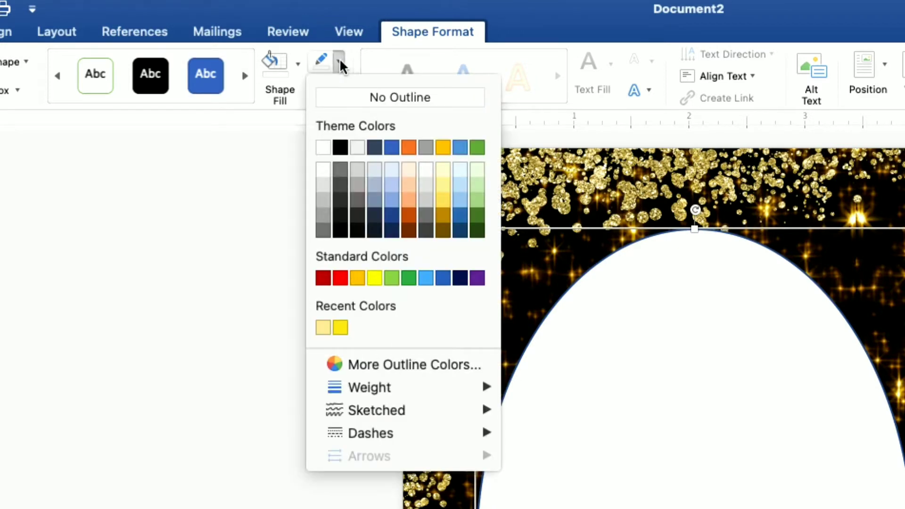
pyautogui.click(323, 149)
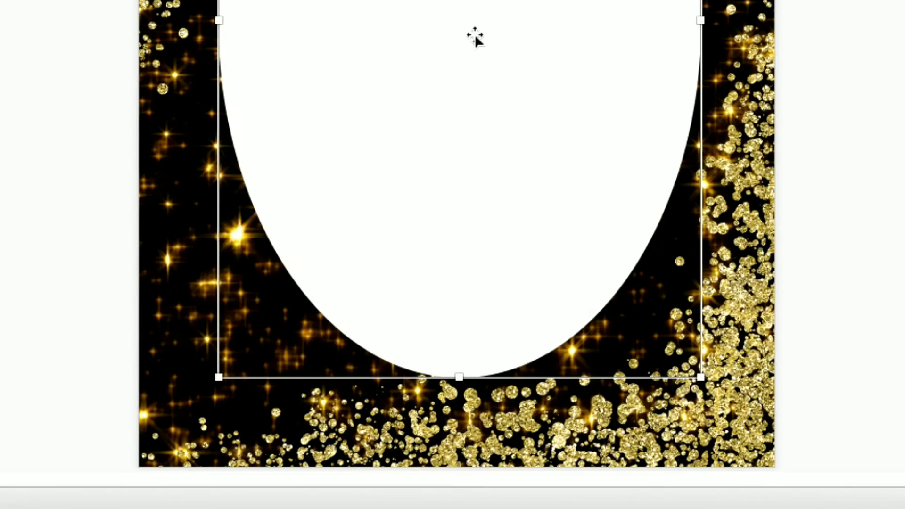
# Step: Raise the oval's fill transparency to 15% in the Format Shape pane
pyautogui.rightClick(463, 289)
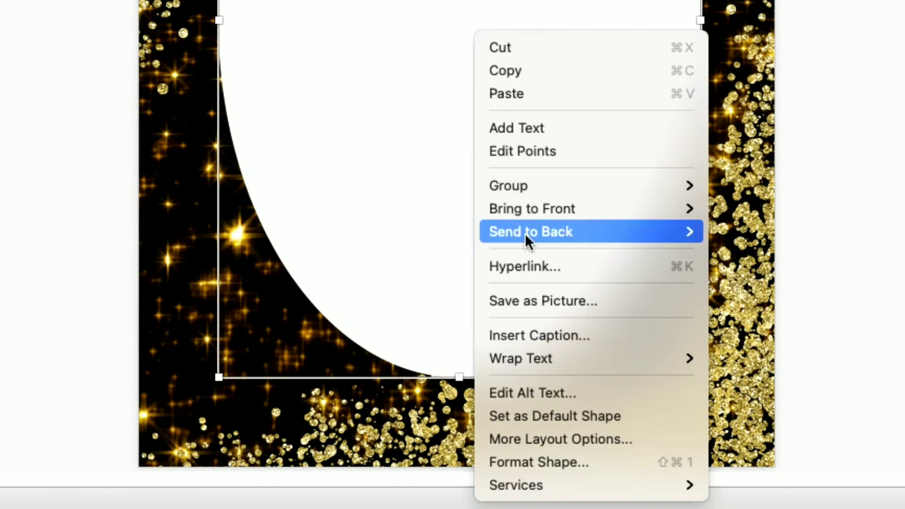
pyautogui.click(552, 462)
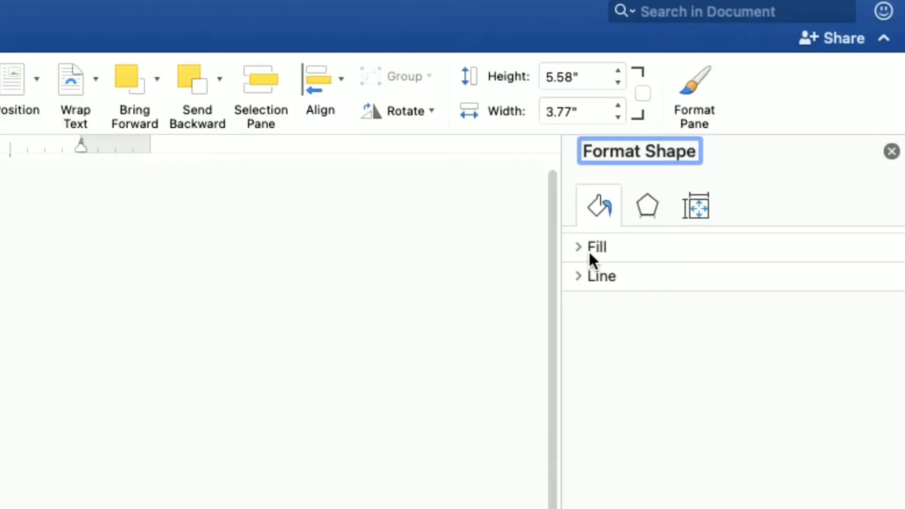
pyautogui.click(783, 104)
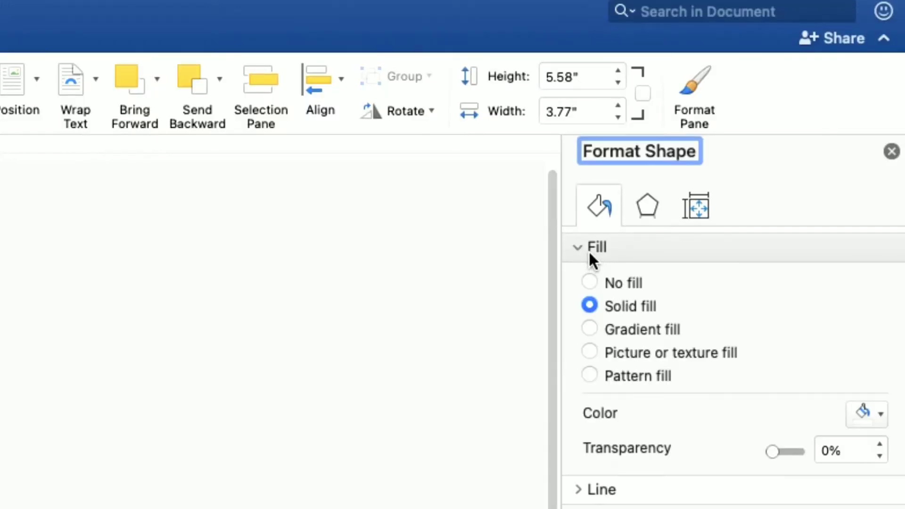
pyautogui.click(880, 444)
pyautogui.click(880, 444)
pyautogui.click(880, 444)
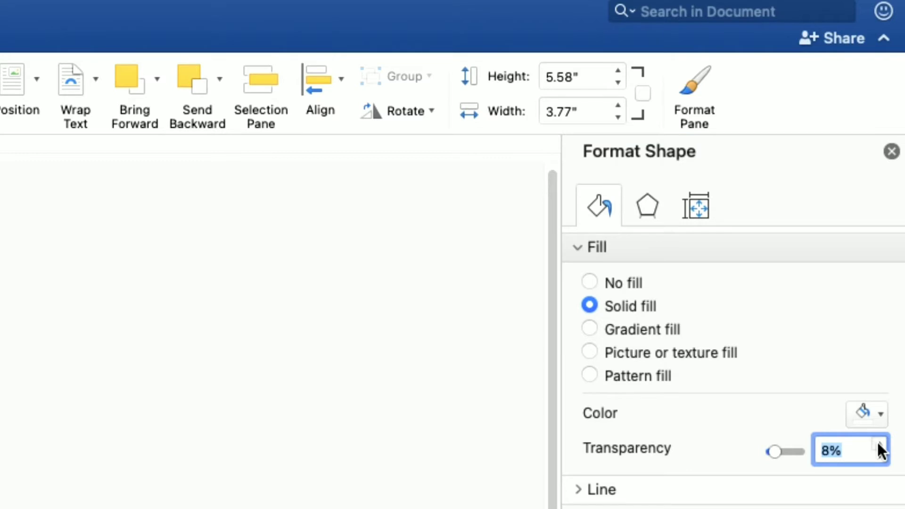
pyautogui.click(879, 444)
pyautogui.click(880, 445)
pyautogui.click(880, 444)
pyautogui.click(880, 445)
pyautogui.click(879, 444)
pyautogui.click(880, 445)
pyautogui.click(880, 444)
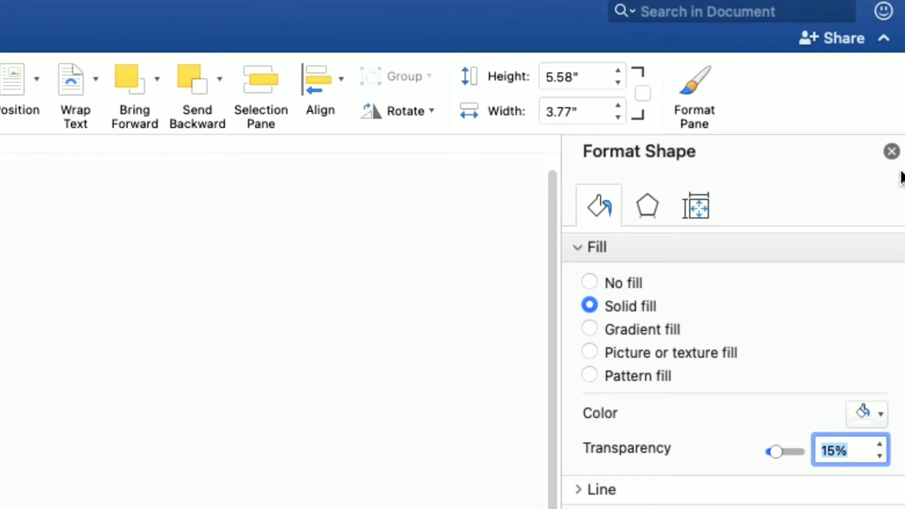
pyautogui.click(892, 151)
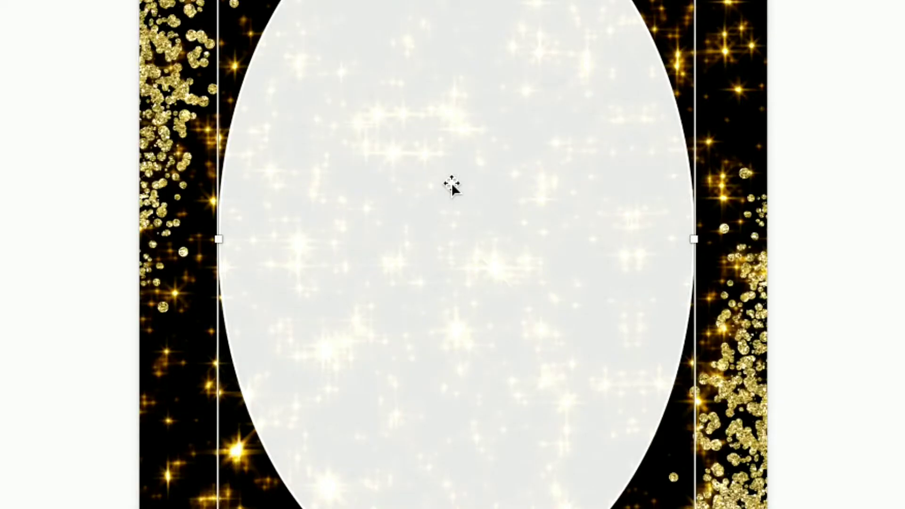
# Step: Copy and paste the white oval, moving the copy down and right
pyautogui.rightClick(454, 258)
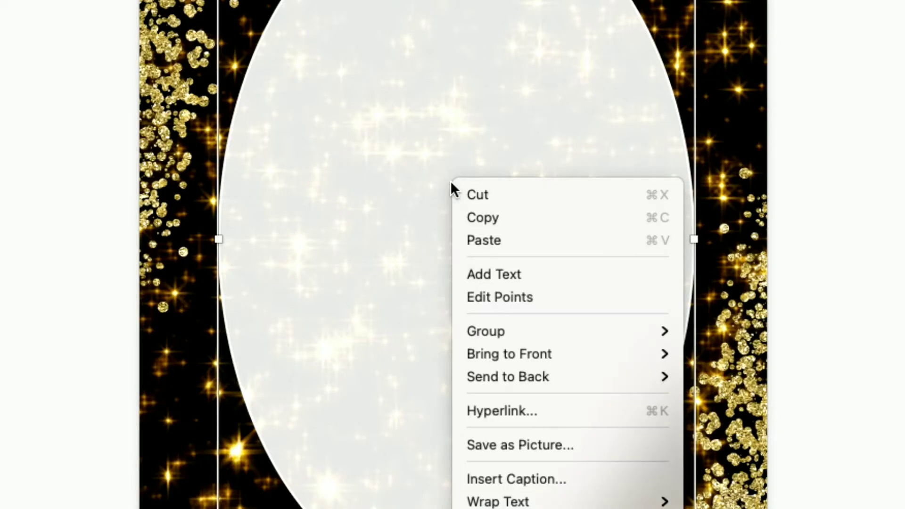
pyautogui.click(477, 219)
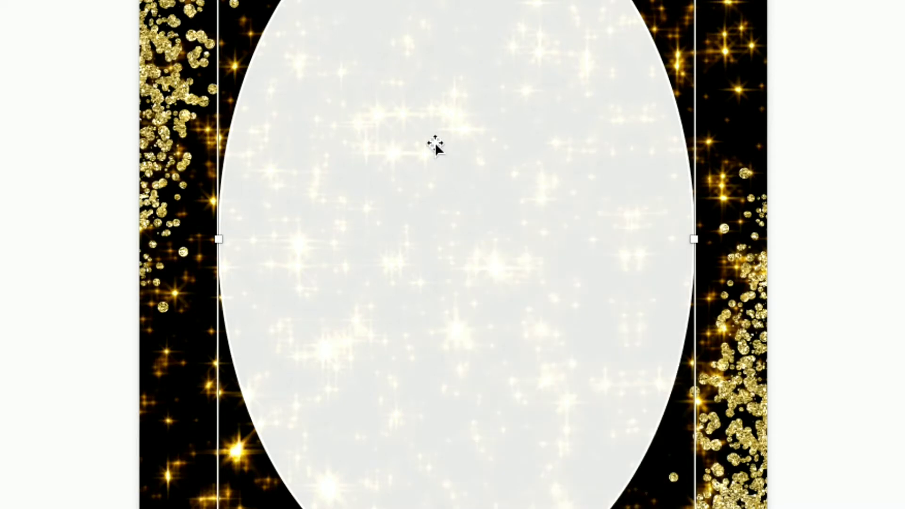
pyautogui.rightClick(434, 141)
pyautogui.click(467, 199)
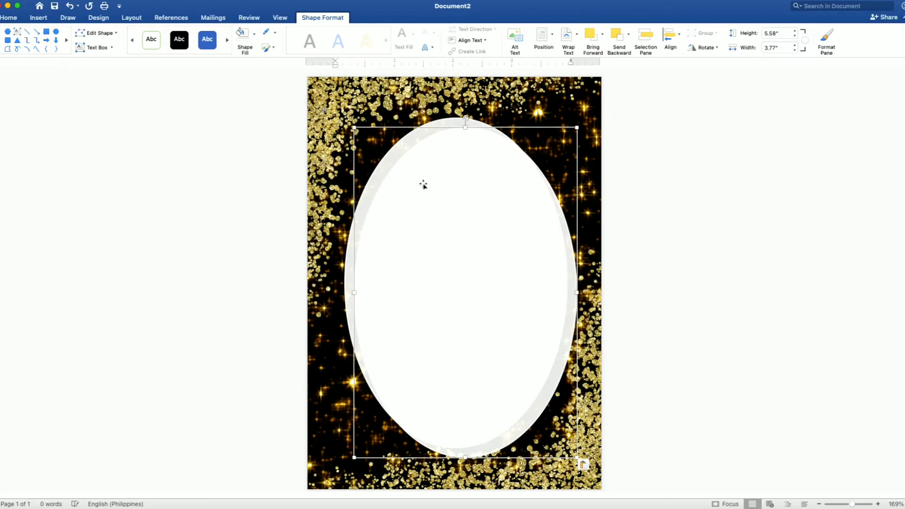
pyautogui.moveTo(422, 184); pyautogui.dragTo(515, 264)
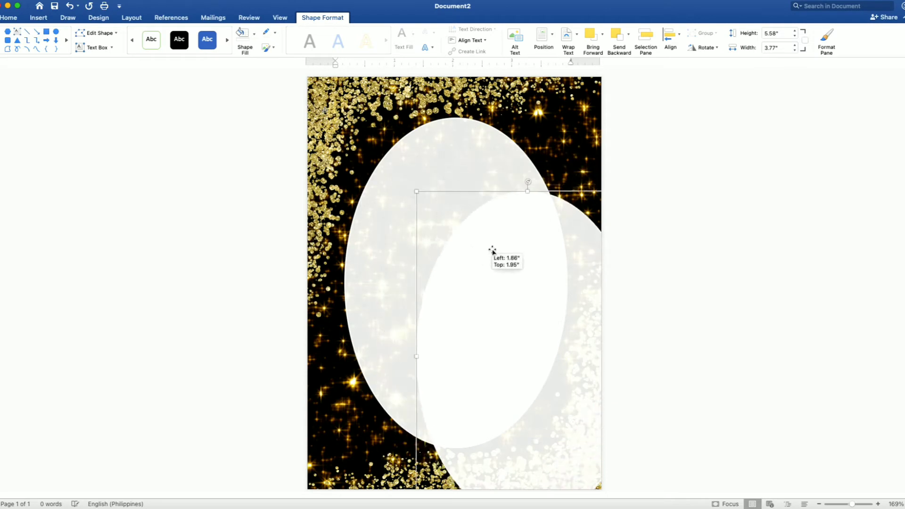
# Step: Set the original oval's fill to No Fill
pyautogui.click(420, 154)
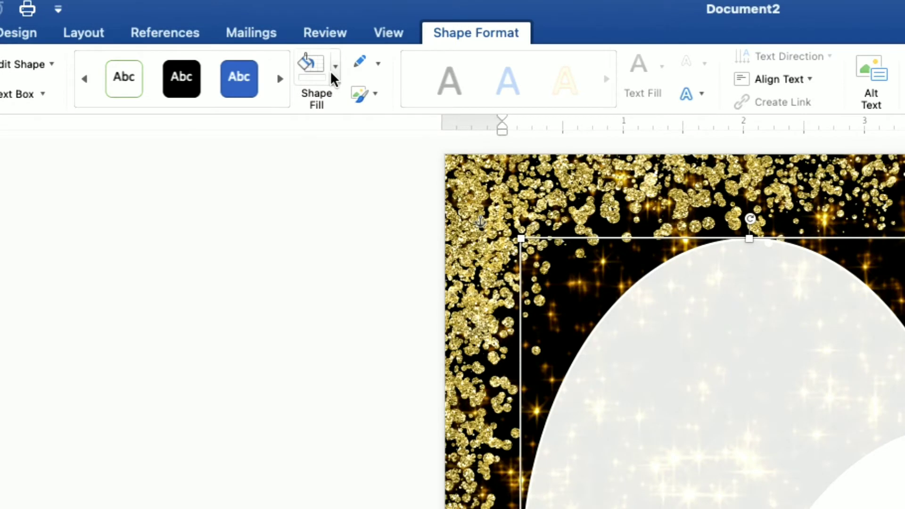
pyautogui.click(335, 67)
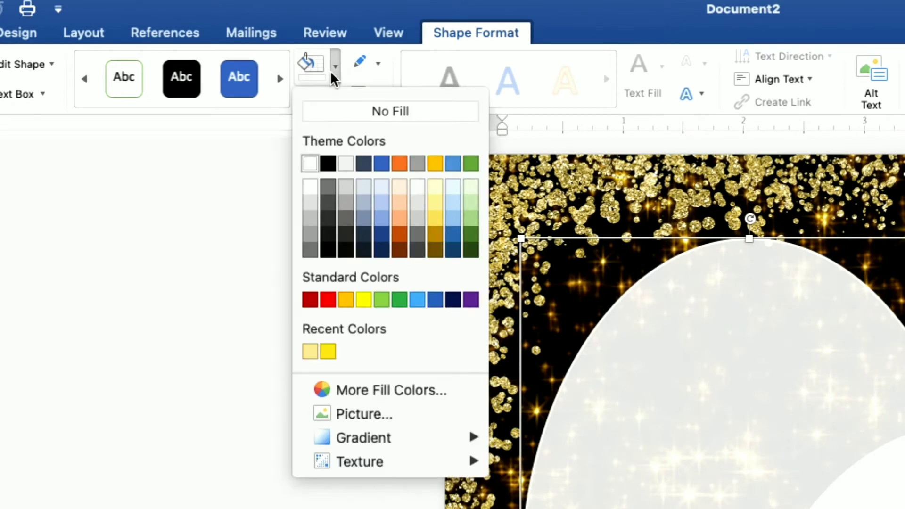
pyautogui.click(348, 112)
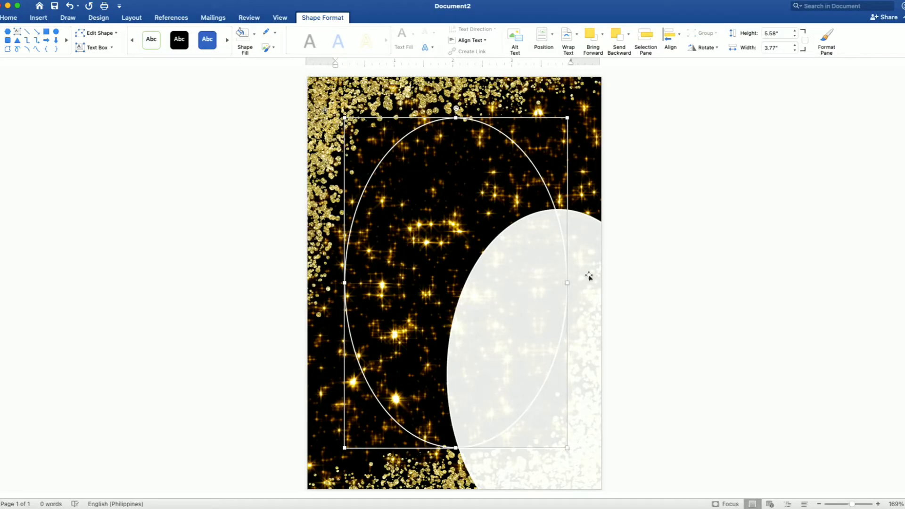
# Step: Centre the filled oval copy and resize it to about 3.61 by 5.41 inches inside the outline
pyautogui.click(589, 276)
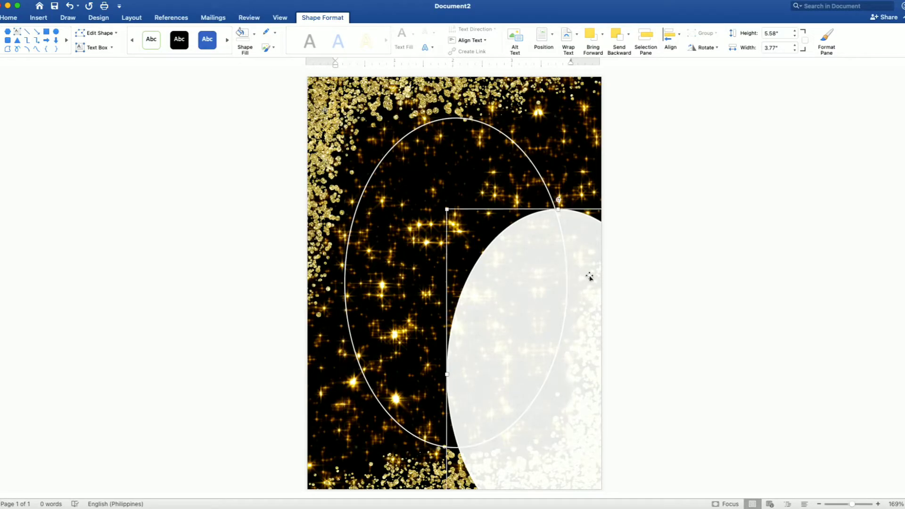
pyautogui.moveTo(590, 276); pyautogui.dragTo(491, 191)
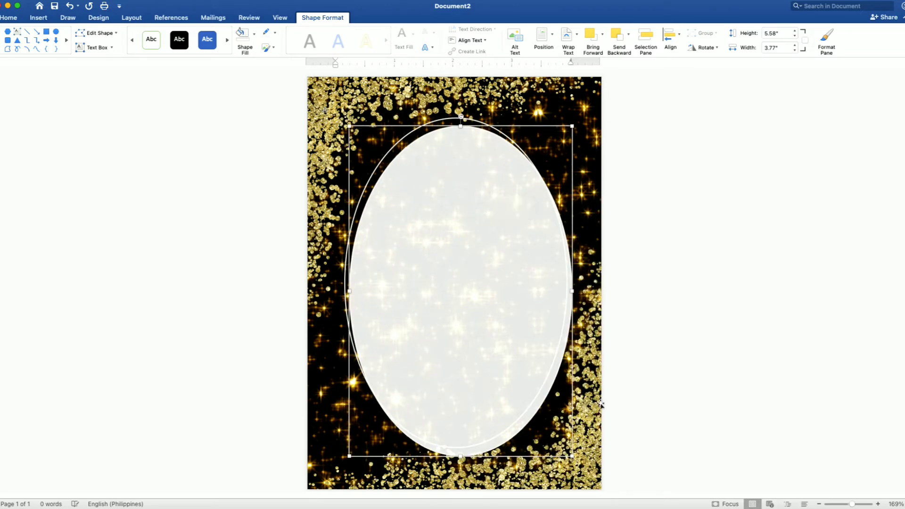
pyautogui.moveTo(571, 454); pyautogui.dragTo(563, 442)
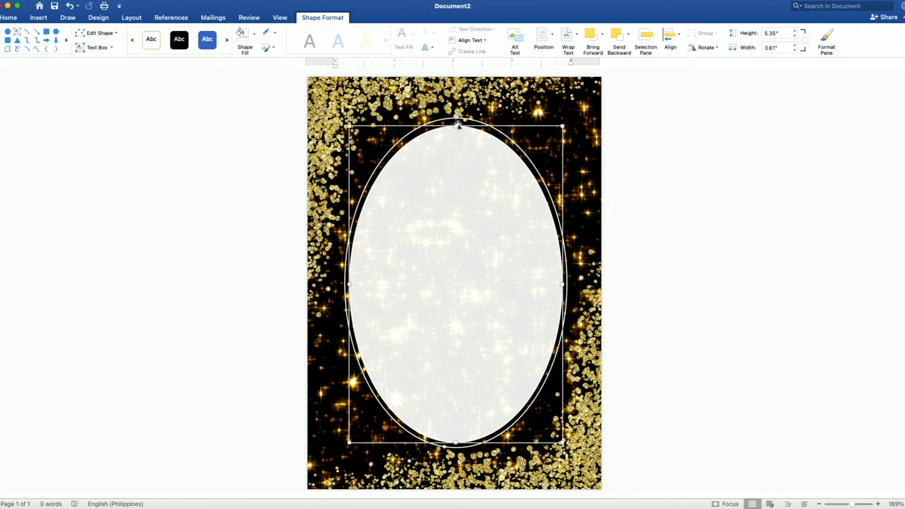
pyautogui.moveTo(459, 126); pyautogui.dragTo(458, 122)
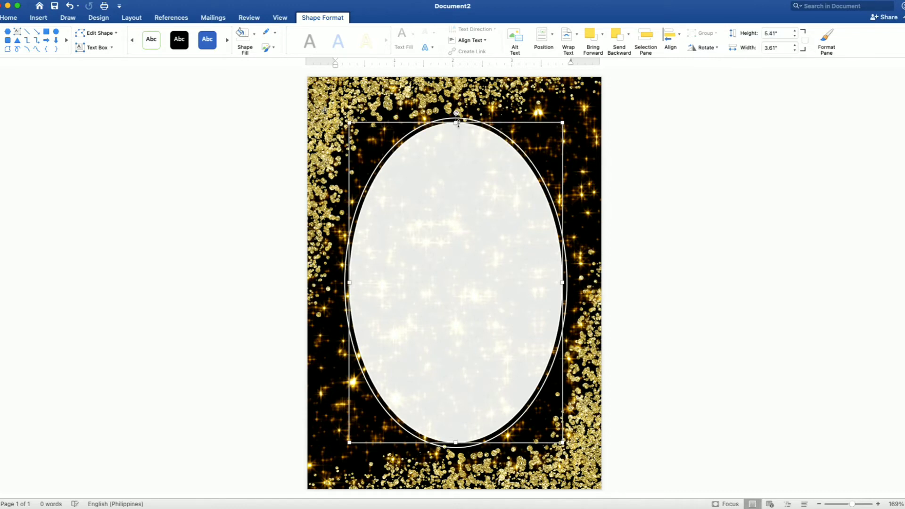
pyautogui.moveTo(458, 124); pyautogui.dragTo(458, 125)
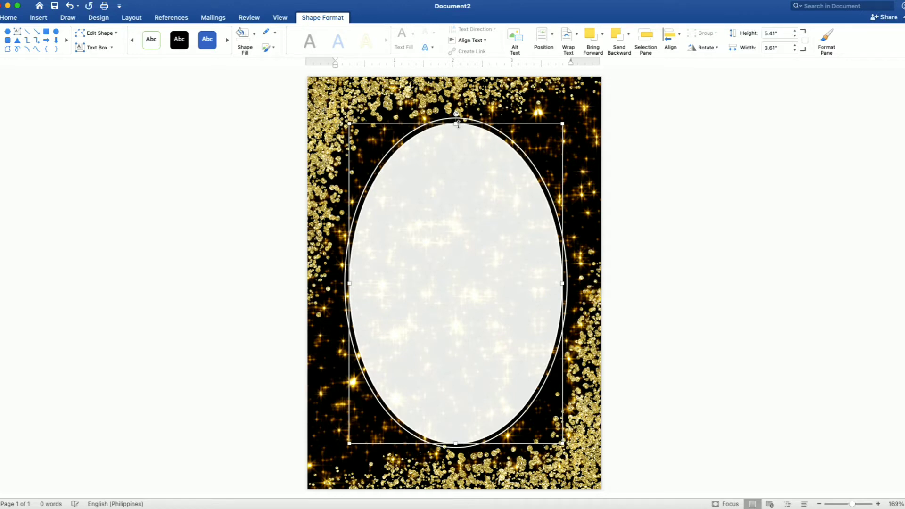
pyautogui.moveTo(458, 124); pyautogui.dragTo(457, 124)
pyautogui.click(895, 237)
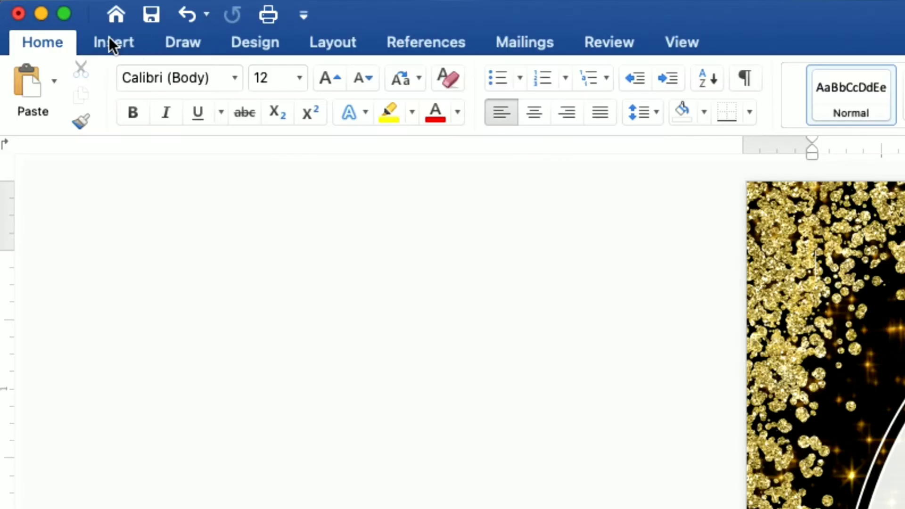
# Step: Draw a rectangle across the upper part of the oval
pyautogui.click(109, 36)
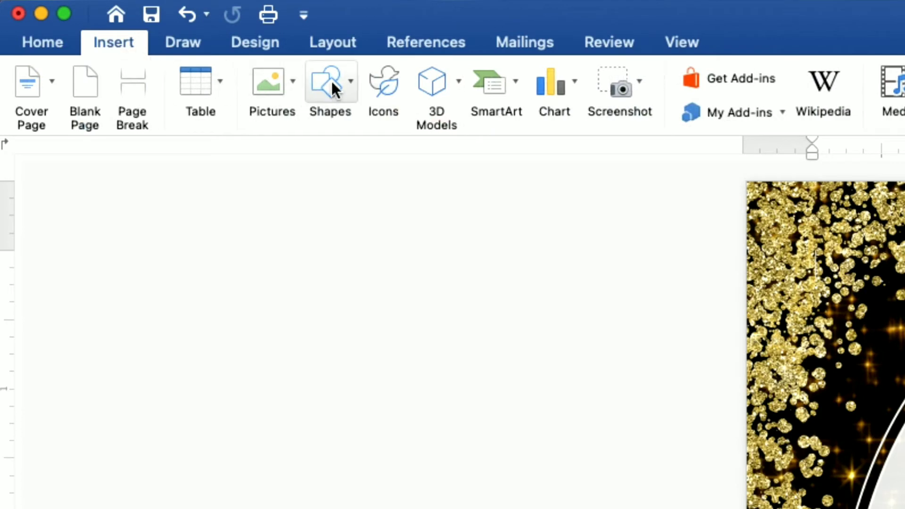
pyautogui.click(344, 78)
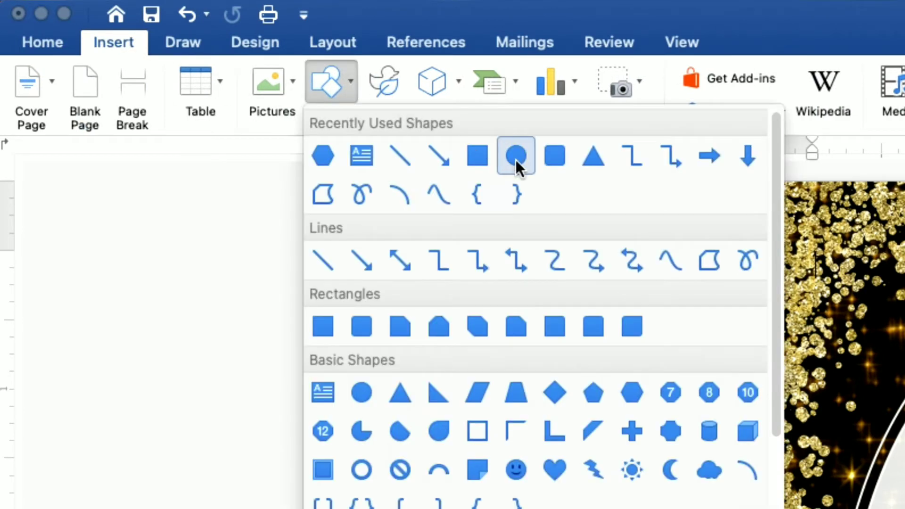
pyautogui.click(479, 159)
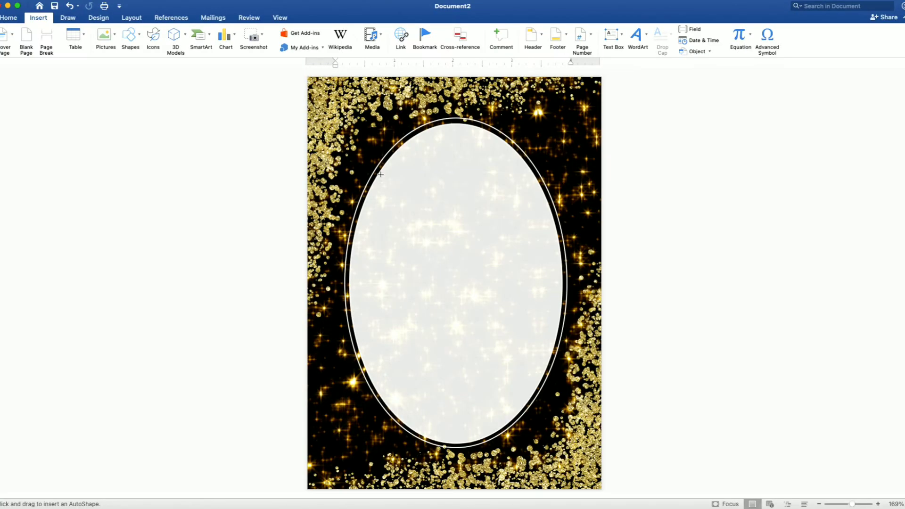
pyautogui.moveTo(381, 174); pyautogui.dragTo(558, 247)
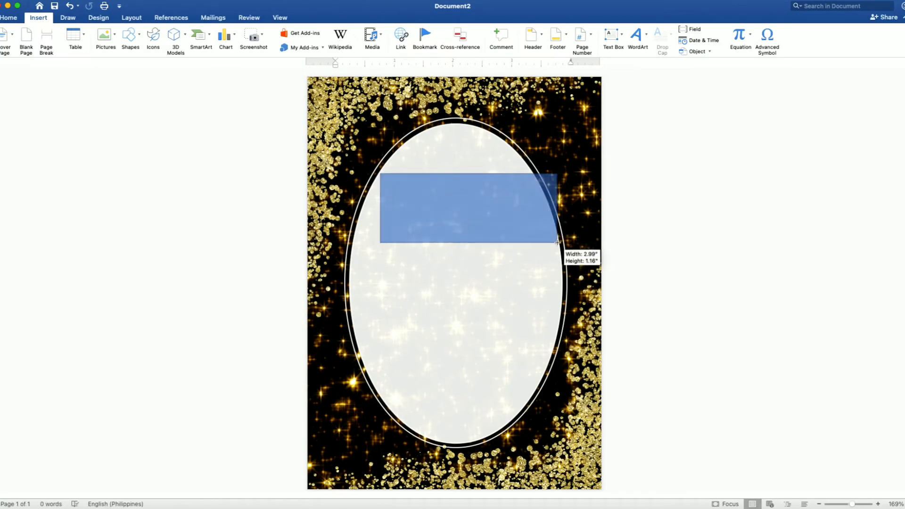
# Step: Add text to the rectangle and type the celebrant's name
pyautogui.rightClick(471, 210)
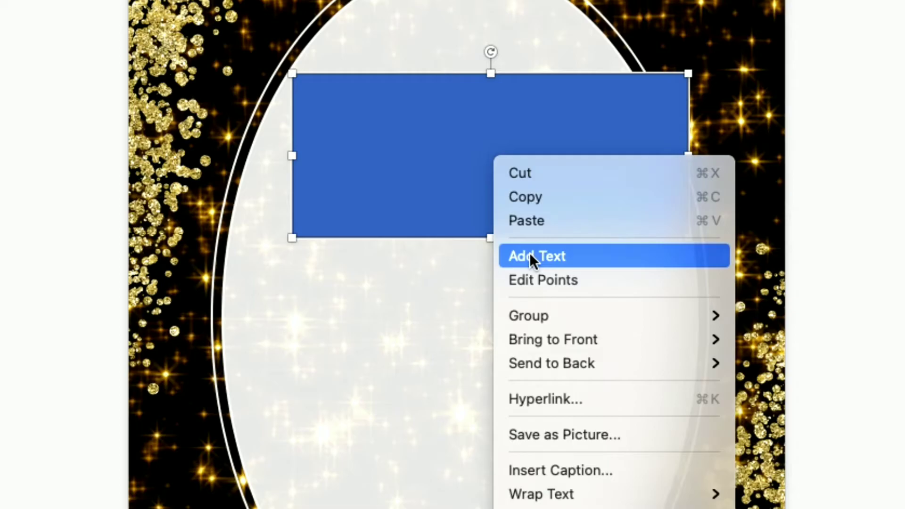
pyautogui.click(530, 253)
pyautogui.write('C')
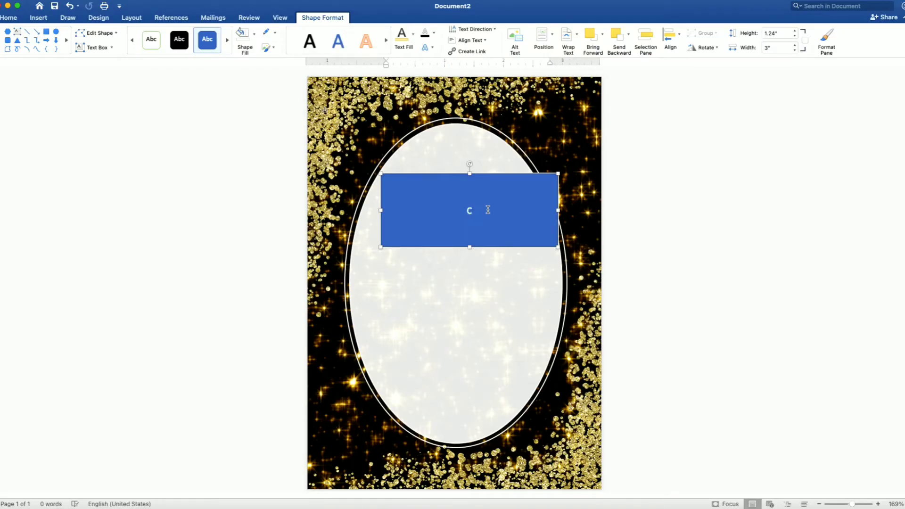
pyautogui.write('assy Sor')
pyautogui.write('iano')
# Step: Remove the rectangle's blue fill
pyautogui.moveTo(514, 213); pyautogui.dragTo(440, 213)
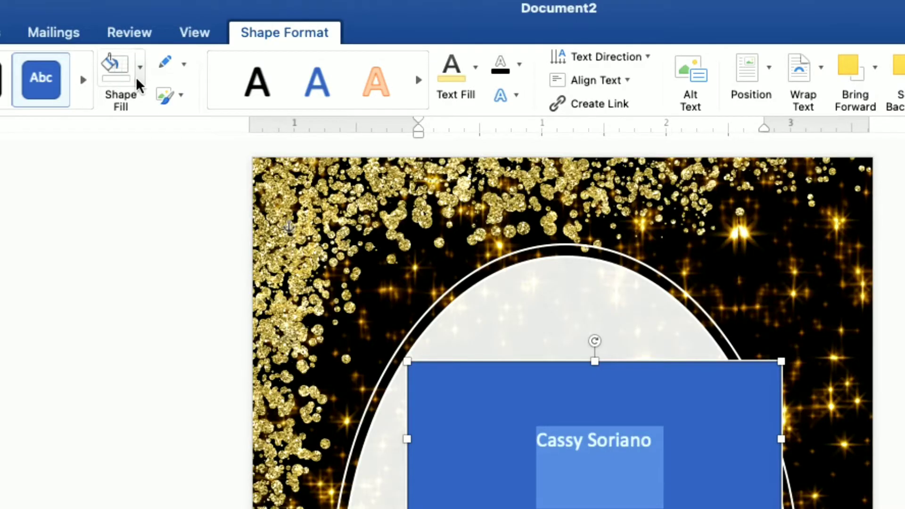
pyautogui.click(254, 42)
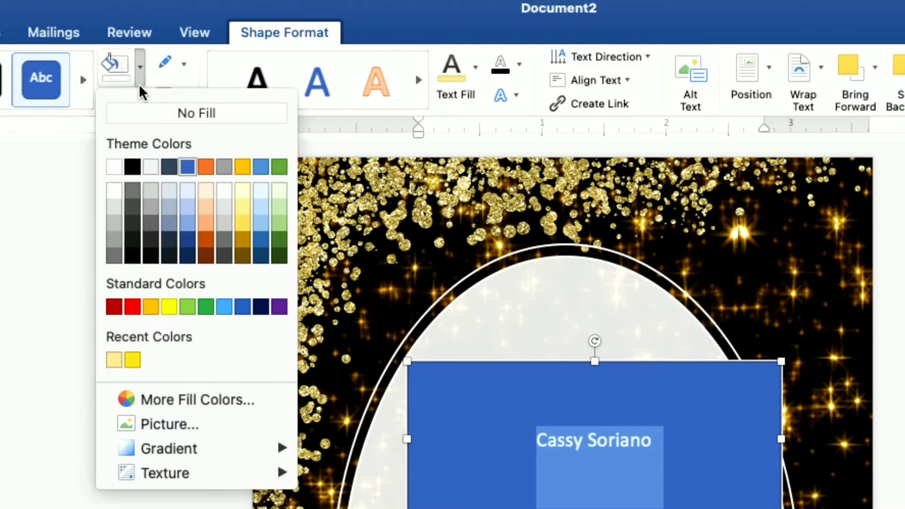
pyautogui.click(180, 115)
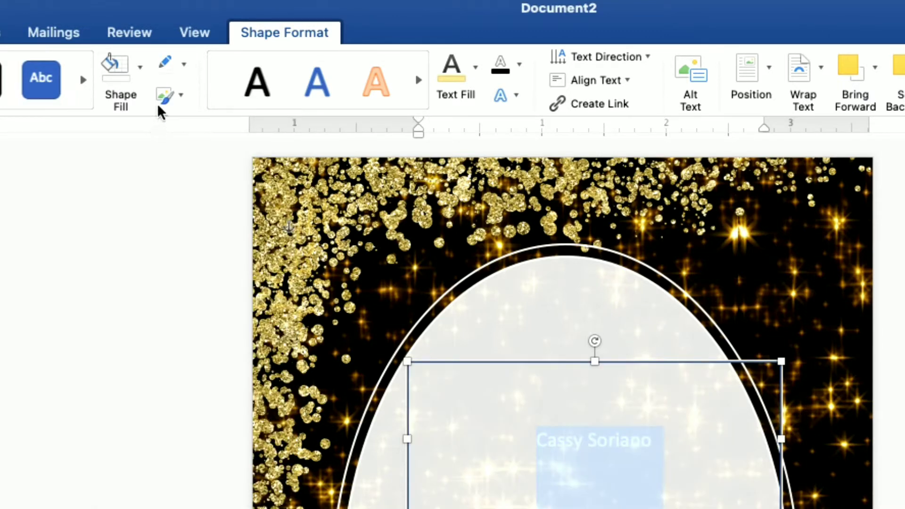
pyautogui.click(184, 64)
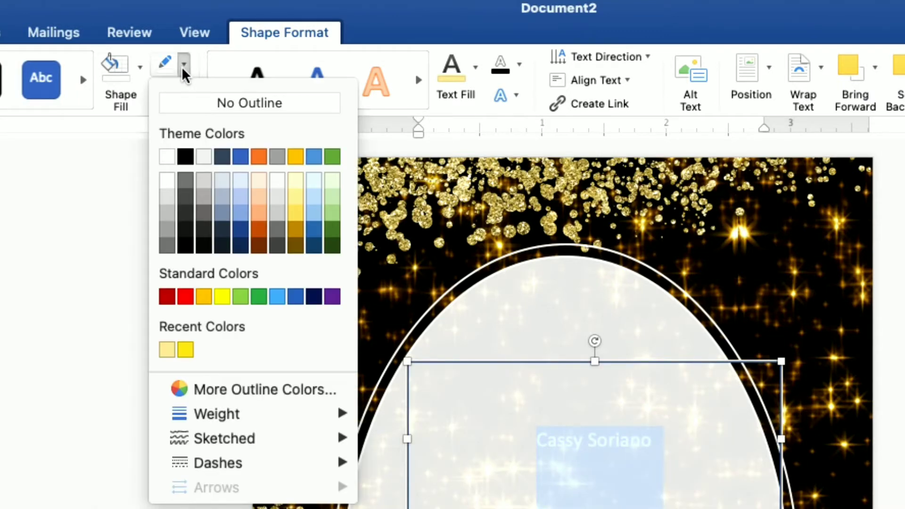
# Step: Remove the rectangle's outline and make the name pale gold with a bevel effect
pyautogui.click(198, 113)
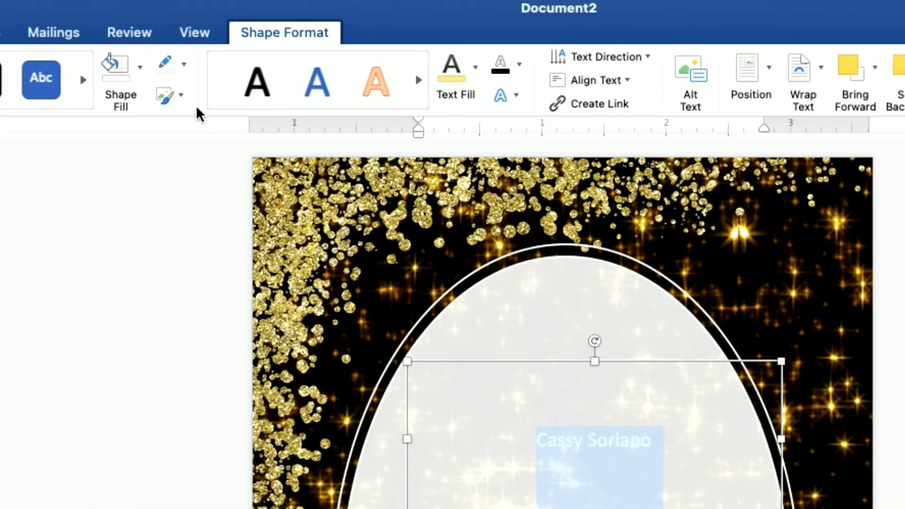
pyautogui.click(477, 84)
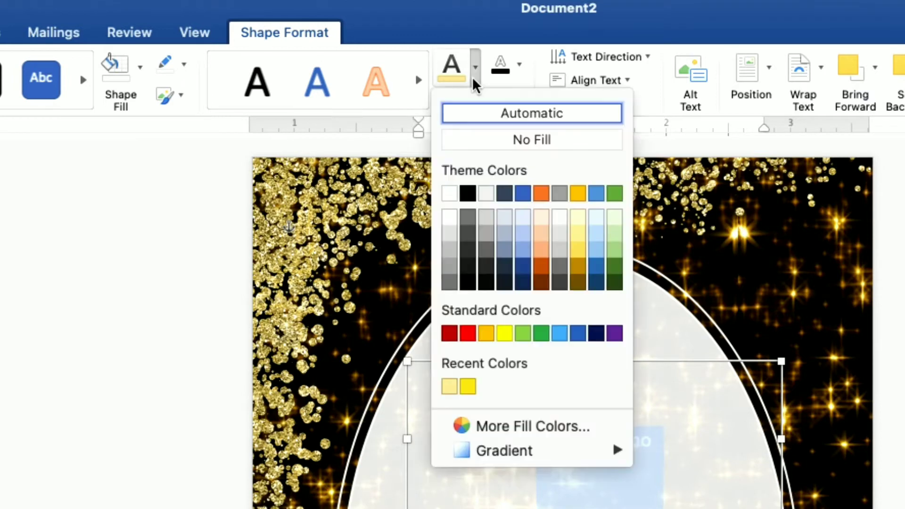
pyautogui.click(449, 389)
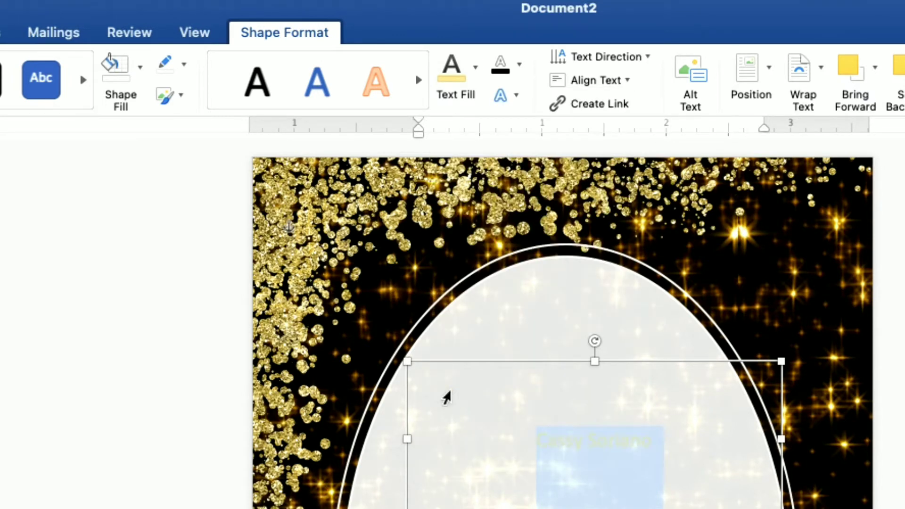
pyautogui.click(516, 97)
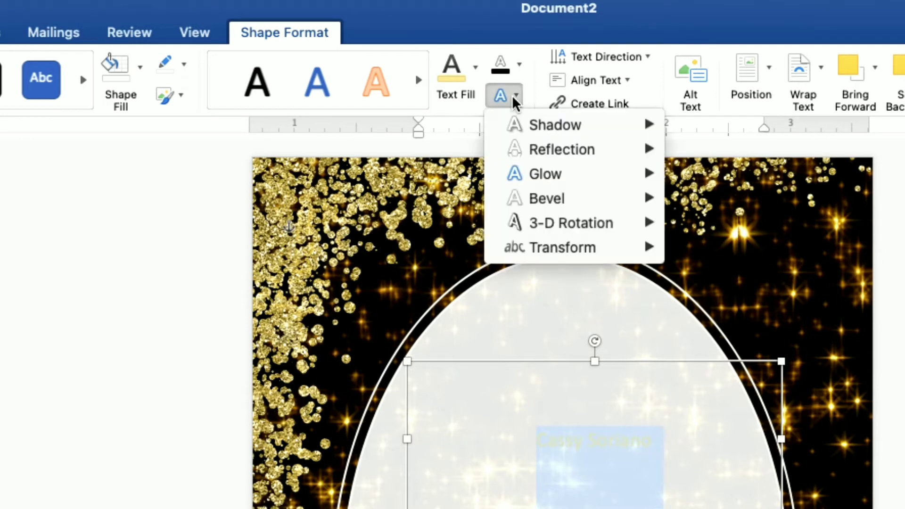
pyautogui.moveTo(559, 198)
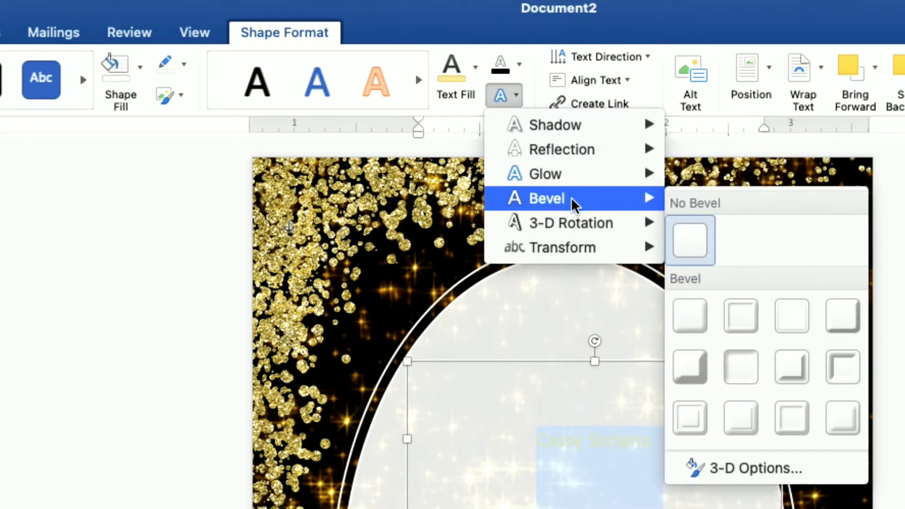
pyautogui.click(843, 424)
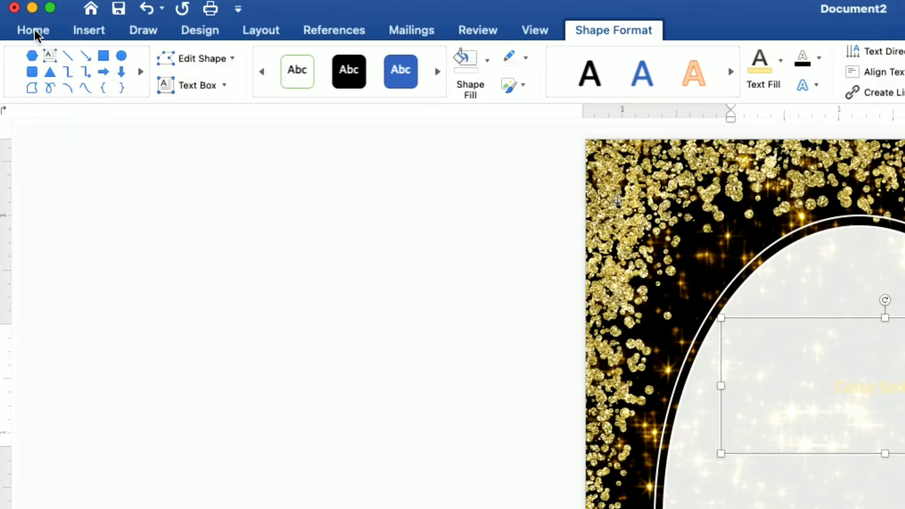
# Step: Set the name's font to Edwardian Script ITC at 72 pt
pyautogui.click(20, 19)
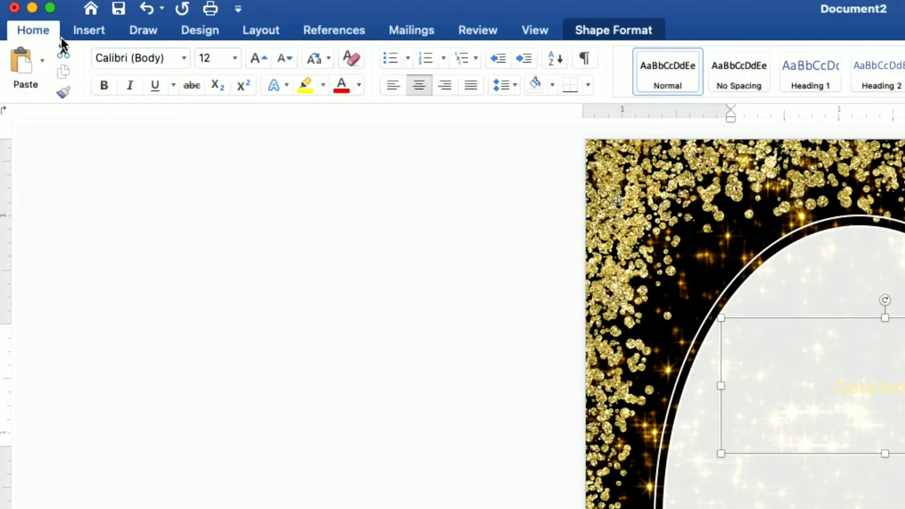
pyautogui.click(184, 59)
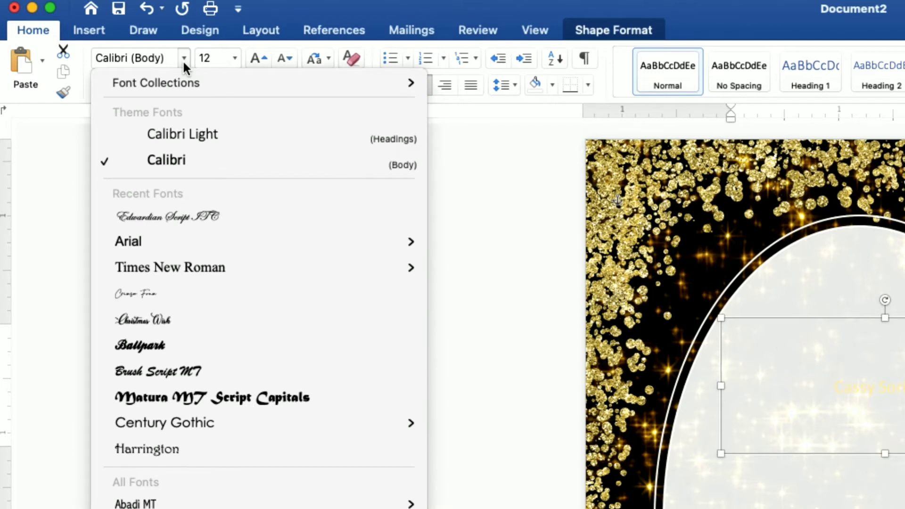
pyautogui.click(200, 217)
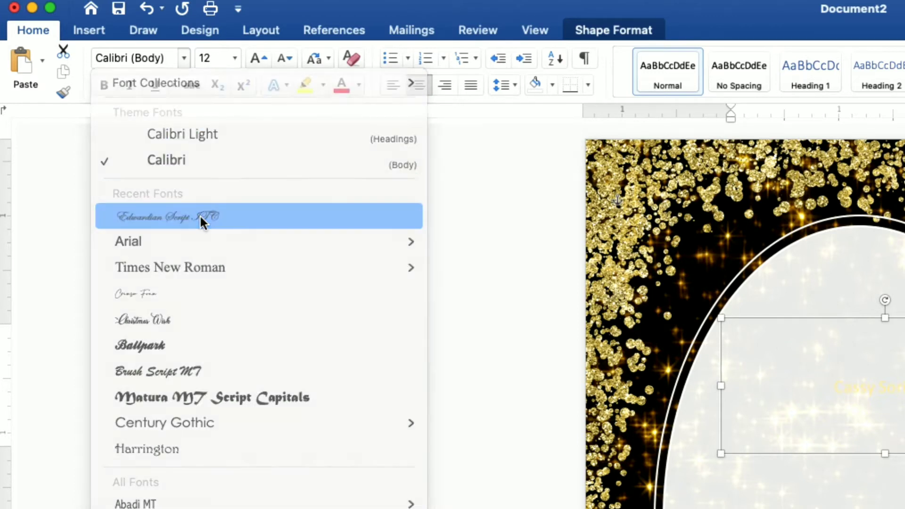
pyautogui.click(234, 58)
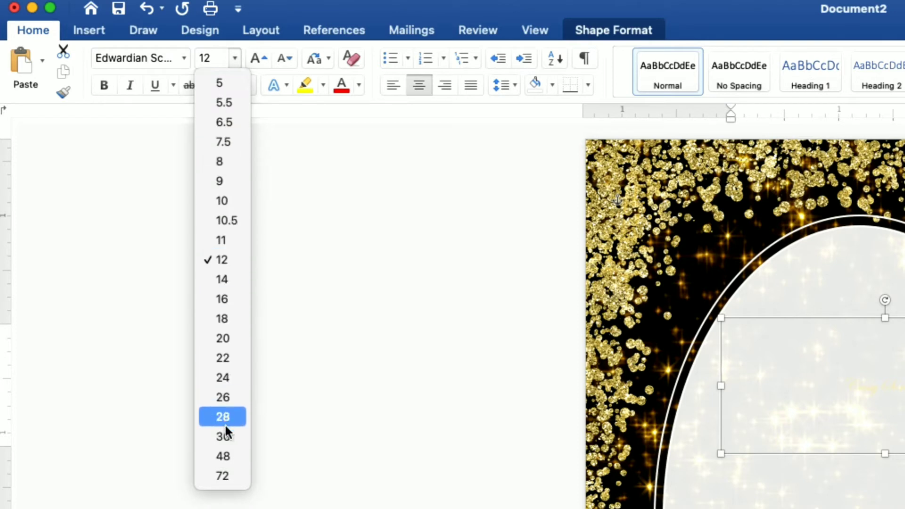
pyautogui.click(226, 476)
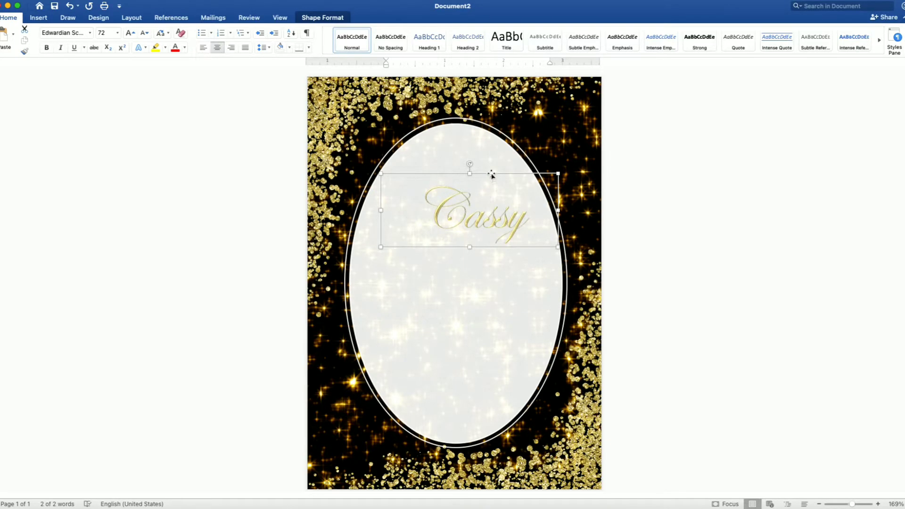
# Step: Enlarge the name box to about 3.28 by 2.25 inches so the name wraps onto two lines near the oval's top
pyautogui.moveTo(492, 176); pyautogui.dragTo(473, 141)
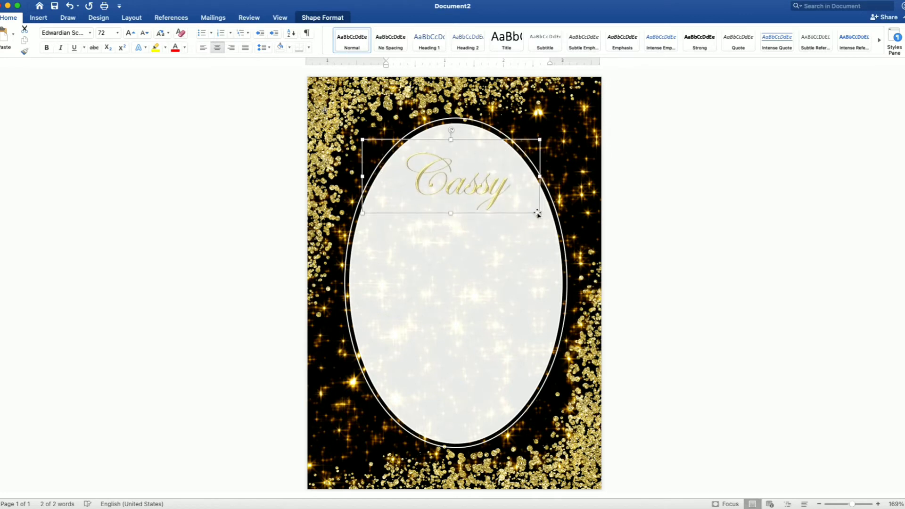
pyautogui.moveTo(538, 214); pyautogui.dragTo(559, 282)
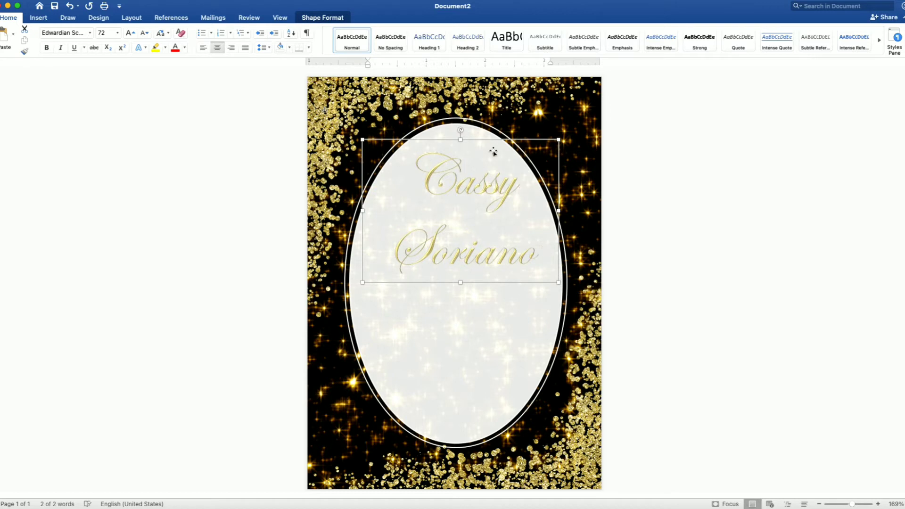
pyautogui.moveTo(479, 139); pyautogui.dragTo(474, 127)
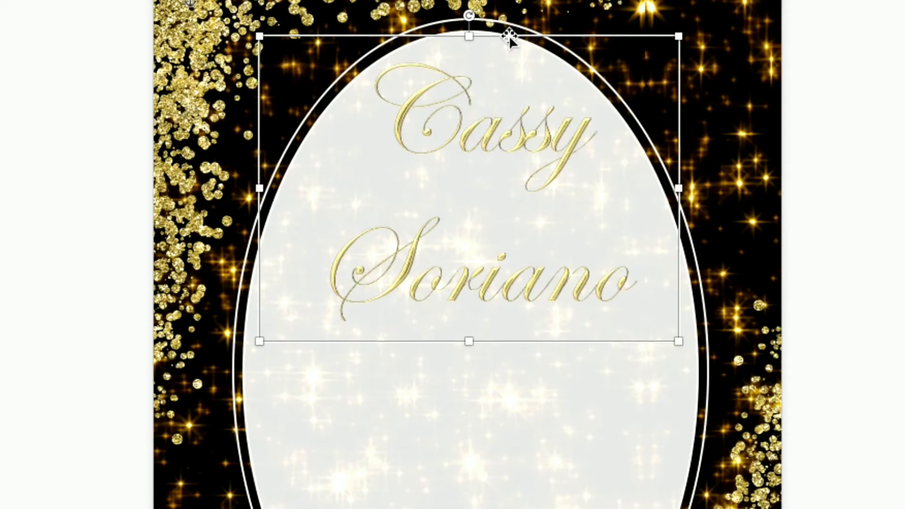
# Step: Copy and paste the name text box, and move the duplicate below the original
pyautogui.rightClick(473, 126)
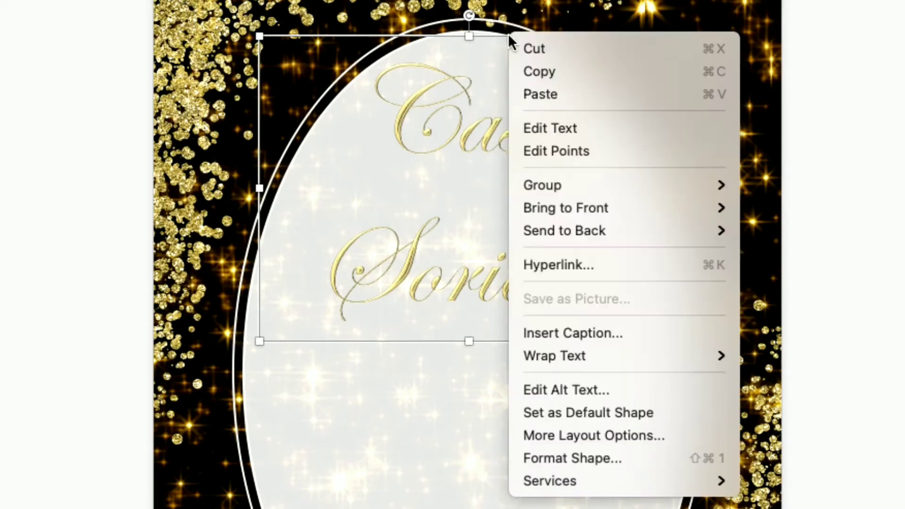
pyautogui.click(532, 71)
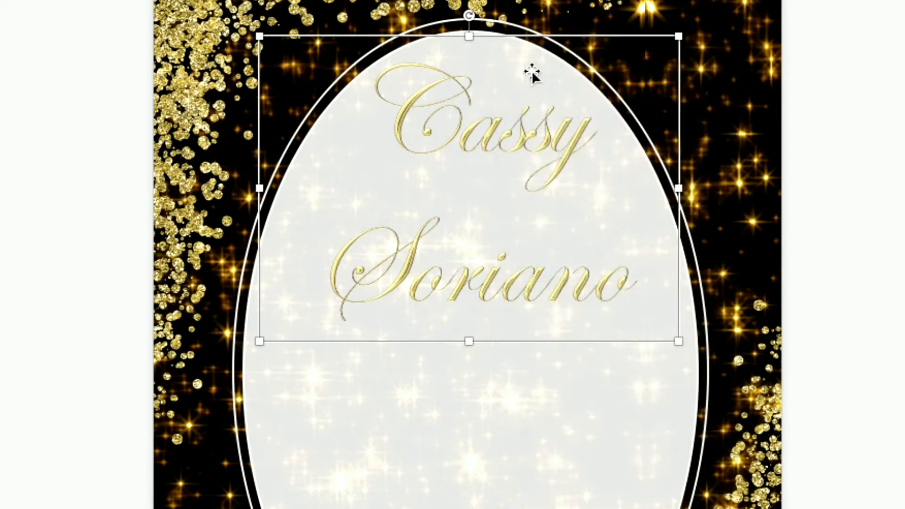
pyautogui.rightClick(498, 36)
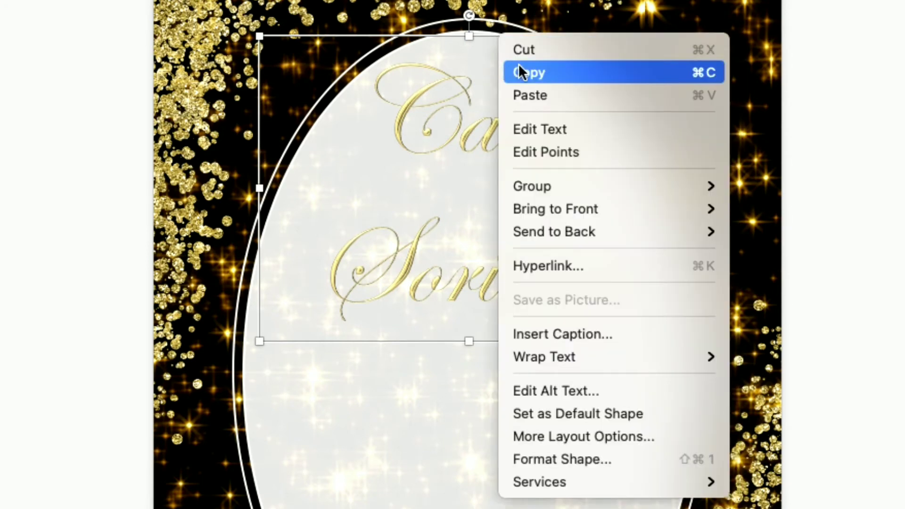
pyautogui.click(533, 95)
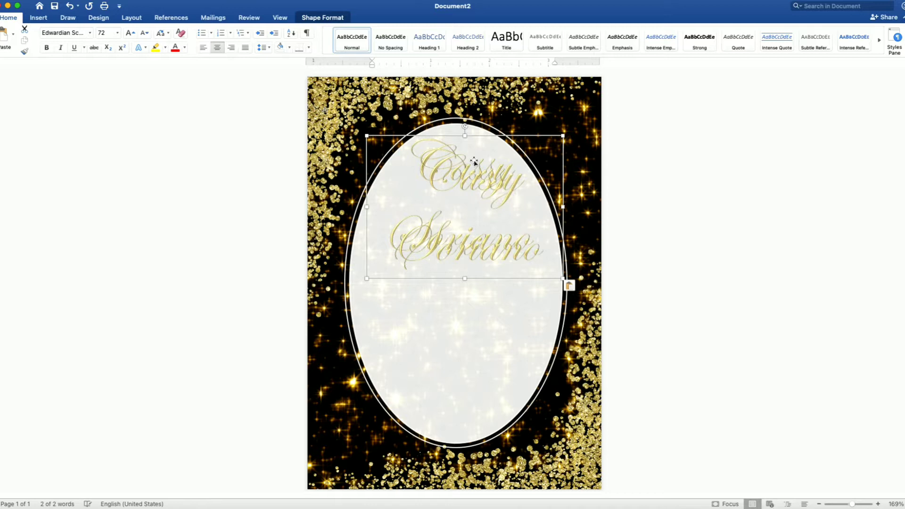
pyautogui.moveTo(471, 157); pyautogui.dragTo(469, 291)
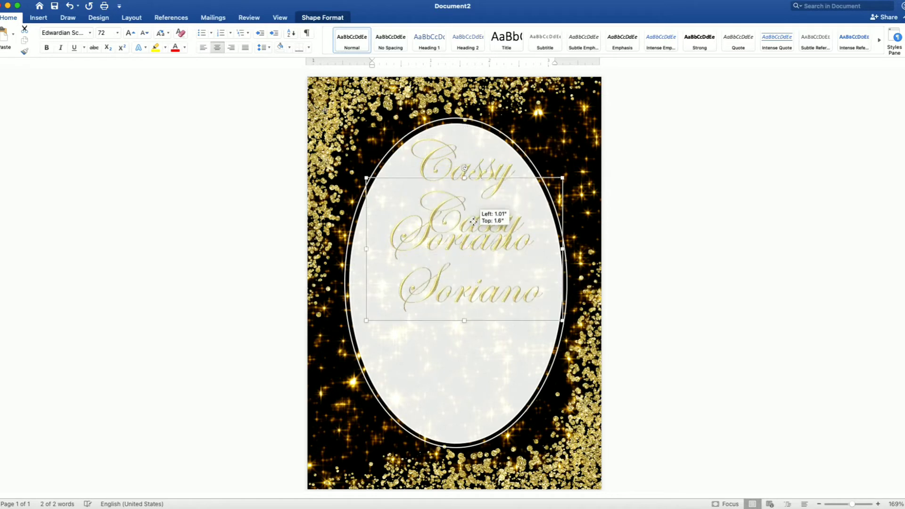
# Step: Delete the surname from the top box, then move it higher and trim its top edge
pyautogui.click(537, 243)
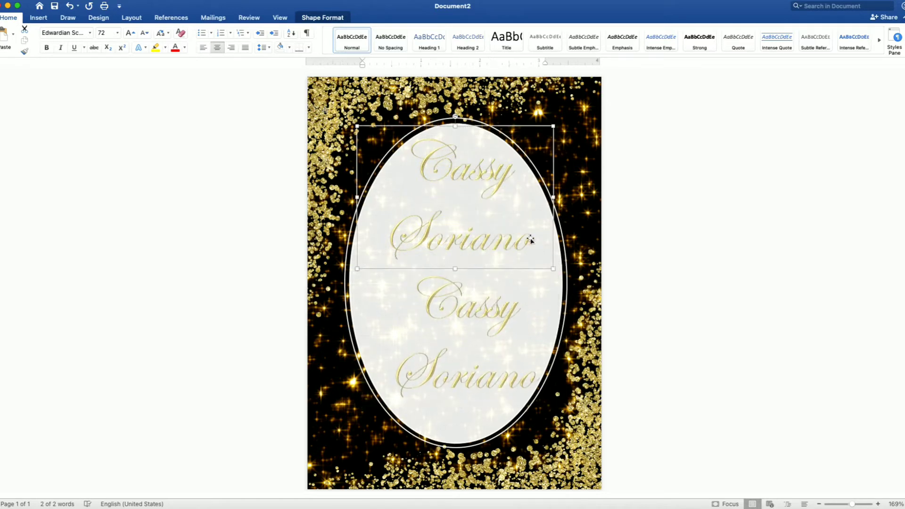
pyautogui.moveTo(537, 242); pyautogui.dragTo(395, 232)
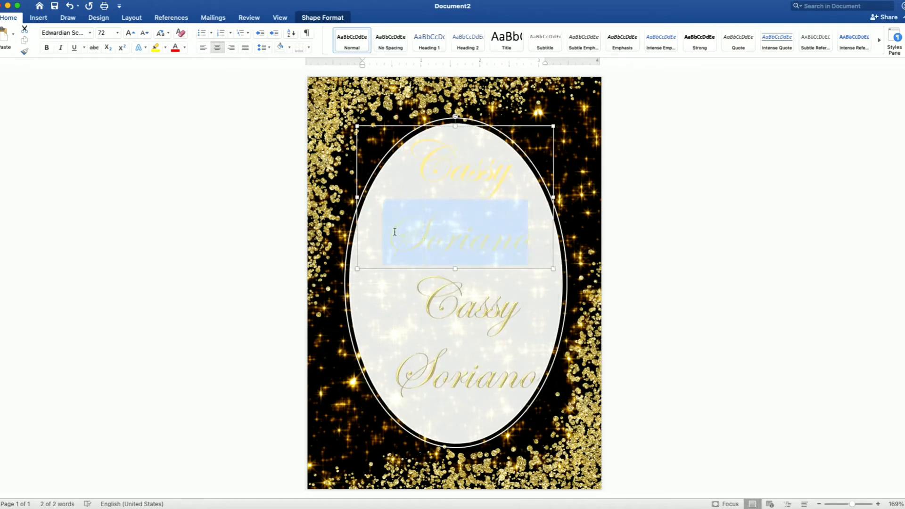
pyautogui.press('BackSpace')
pyautogui.press('BackSpace')
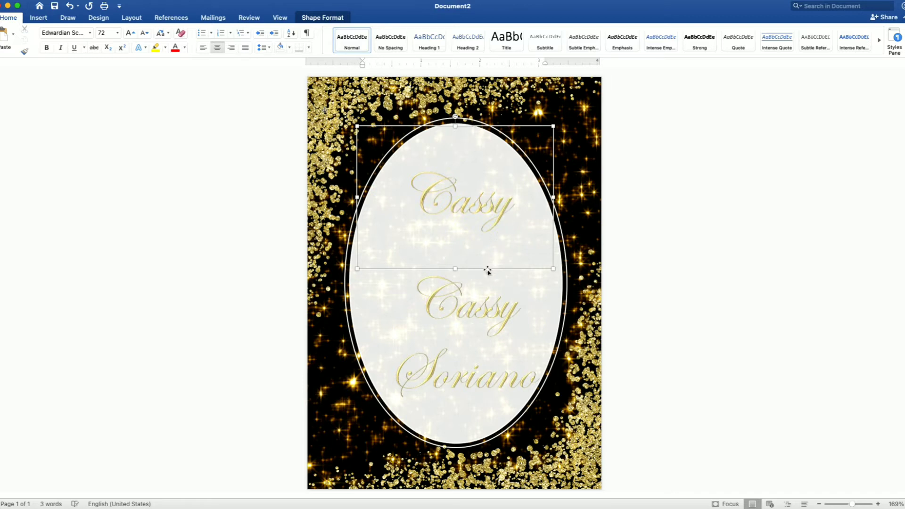
pyautogui.moveTo(487, 270)
pyautogui.mouseDown()
pyautogui.moveTo(460, 252)
pyautogui.moveTo(451, 209)
pyautogui.mouseUp()
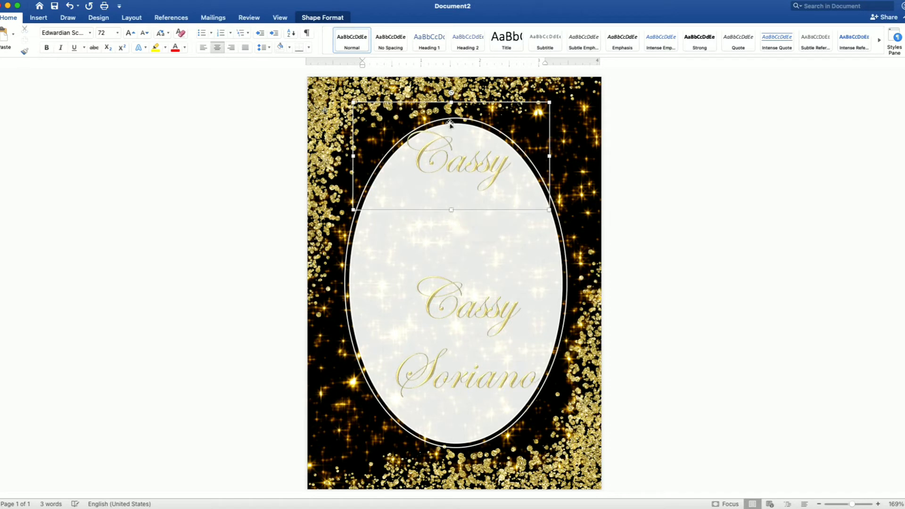
pyautogui.moveTo(452, 101); pyautogui.dragTo(451, 117)
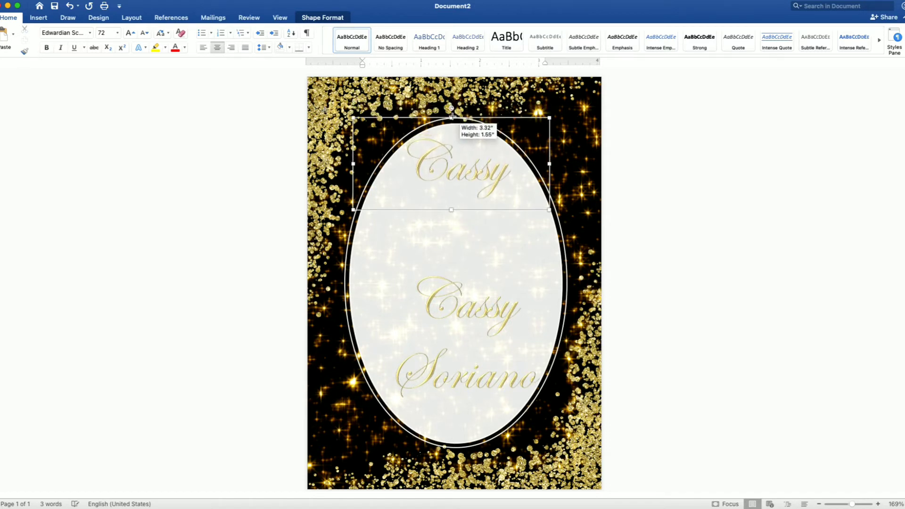
# Step: Delete the first name from the lower box, leaving only the surname
pyautogui.click(462, 297)
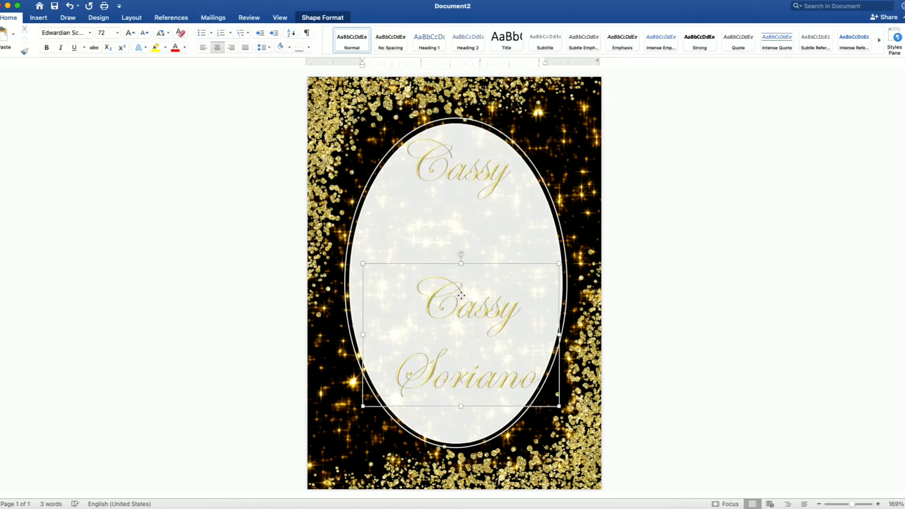
pyautogui.click(518, 313)
pyautogui.doubleClick(412, 302)
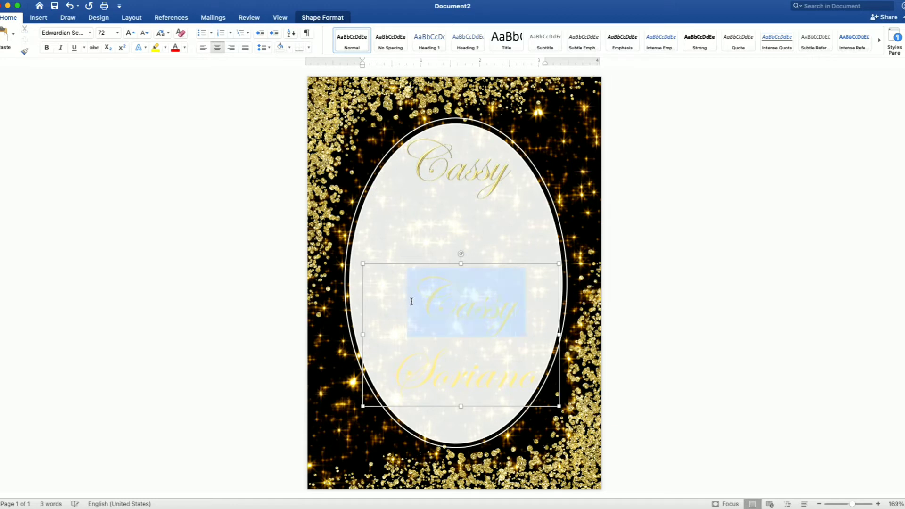
pyautogui.press('BackSpace')
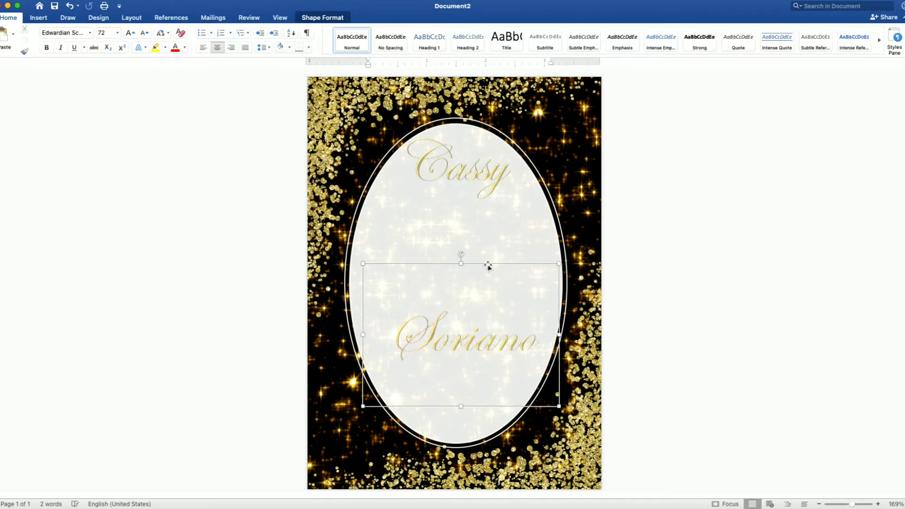
# Step: Move the surname box up under the first name and nudge the first-name box right
pyautogui.moveTo(487, 264); pyautogui.dragTo(480, 140)
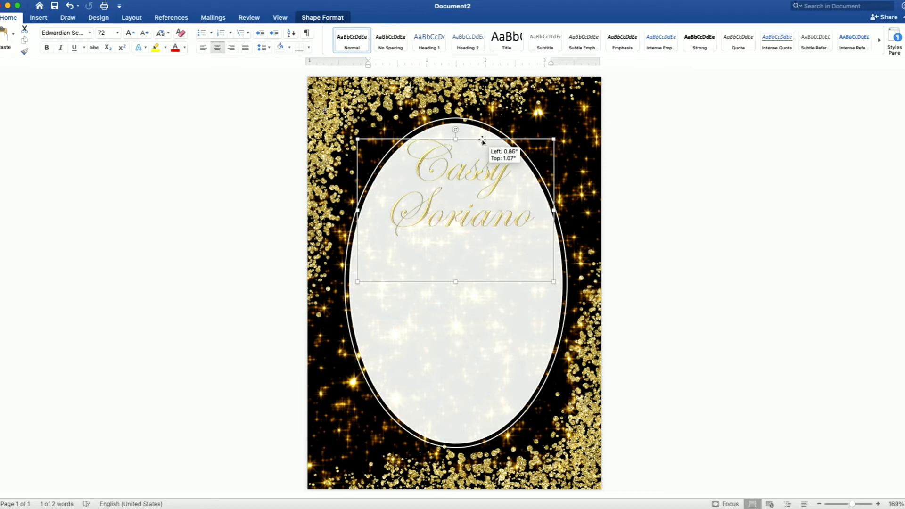
pyautogui.moveTo(481, 140); pyautogui.dragTo(481, 140)
pyautogui.click(482, 135)
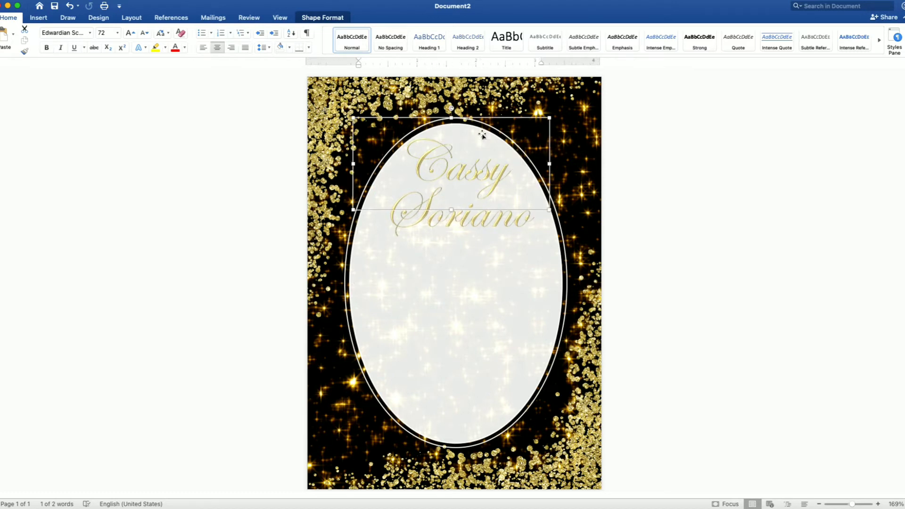
pyautogui.press('Right')
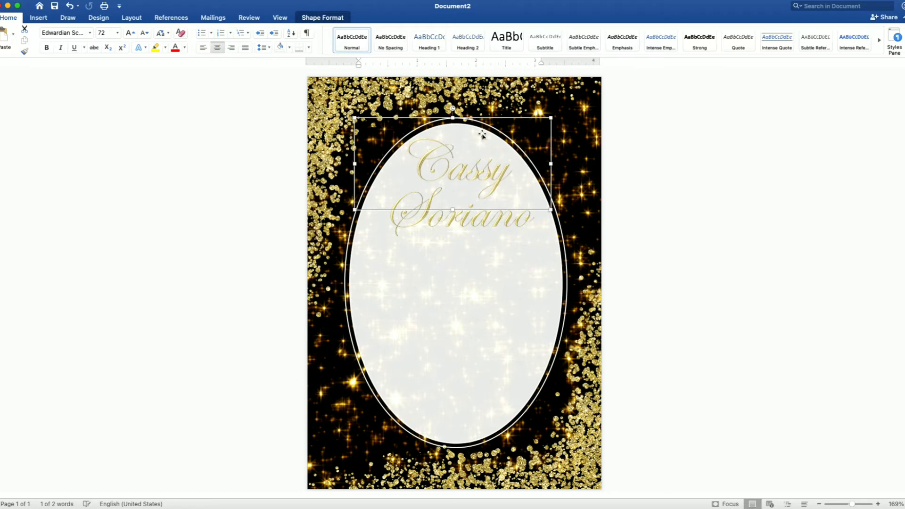
pyautogui.press('Right')
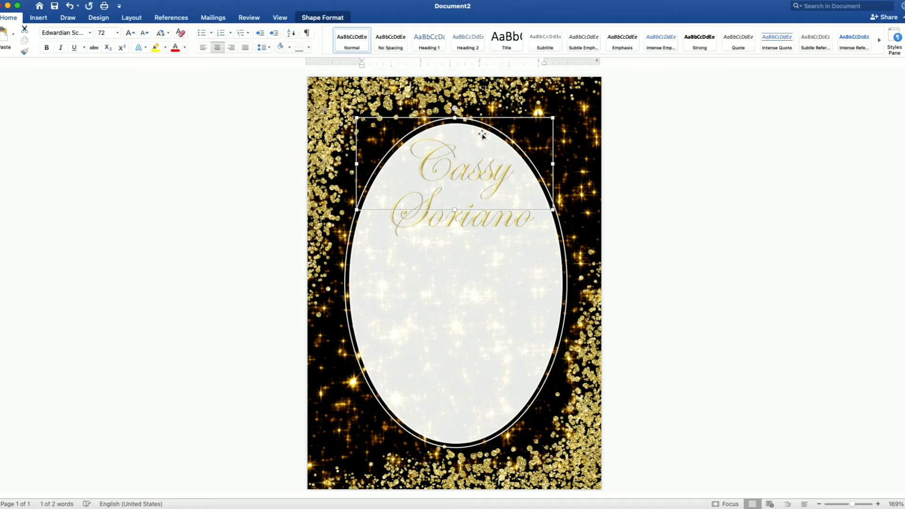
pyautogui.press('Right')
pyautogui.press('Right')
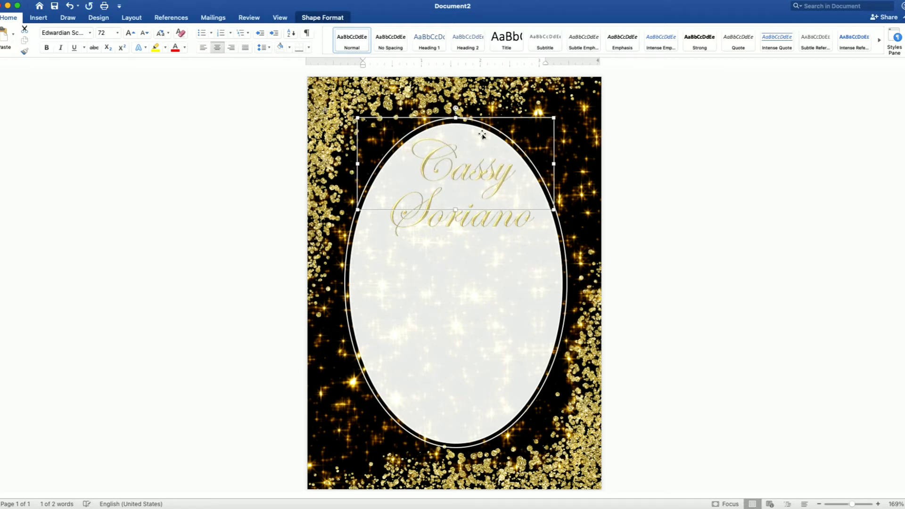
# Step: Trim the surname box to about 3.32 by 1.3 inches, tucked just beneath the first name
pyautogui.moveTo(482, 134); pyautogui.dragTo(467, 223)
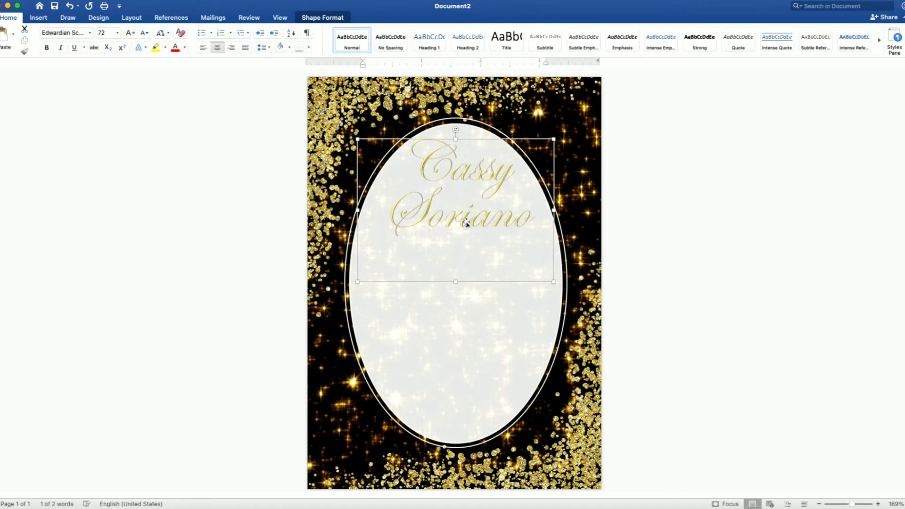
pyautogui.press('Up')
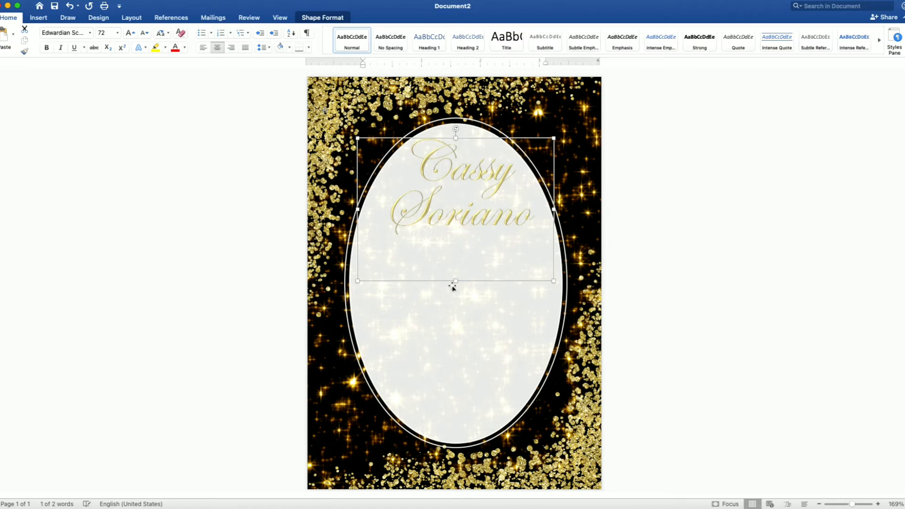
pyautogui.moveTo(455, 281); pyautogui.dragTo(456, 244)
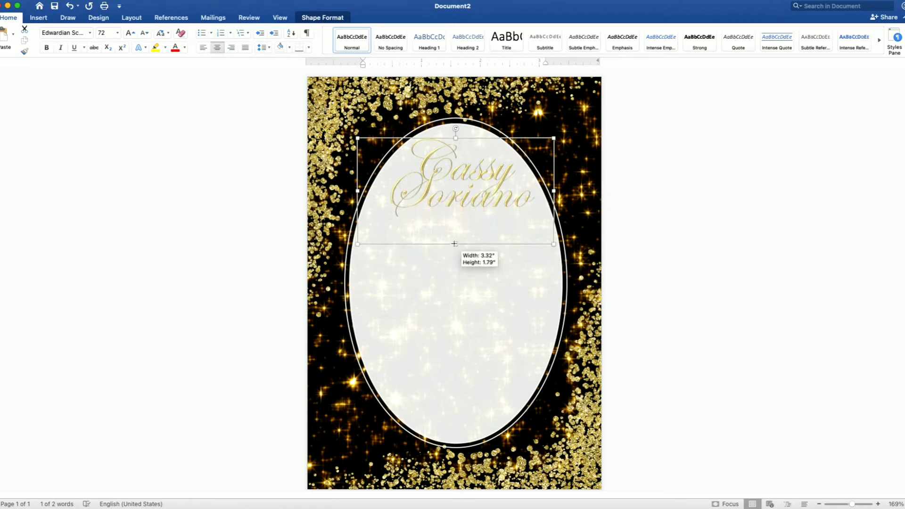
pyautogui.moveTo(457, 138); pyautogui.dragTo(459, 171)
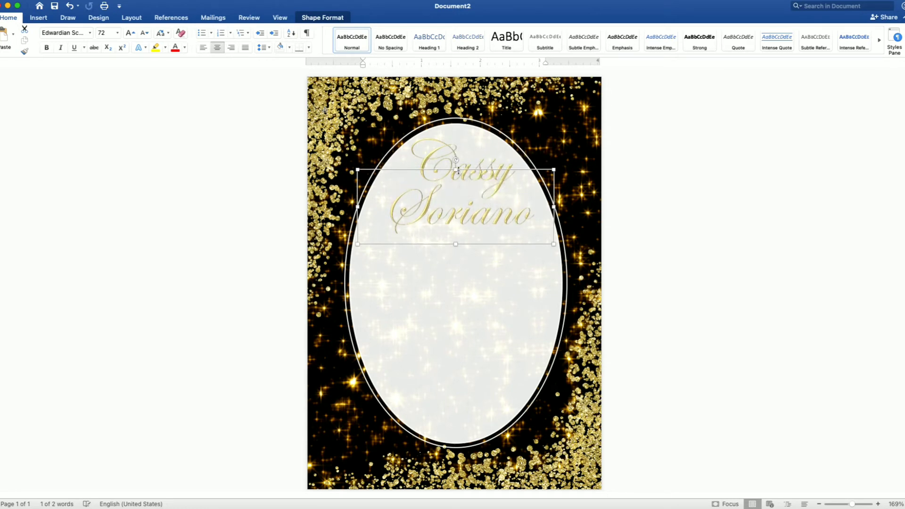
pyautogui.click(879, 264)
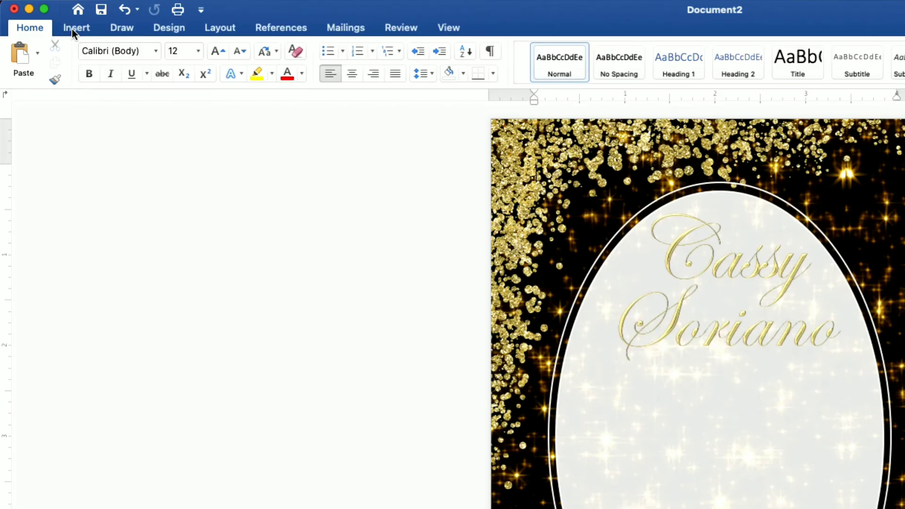
# Step: Draw a rectangle about 2.67 by 2.39 inches inside the oval below the script name
pyautogui.click(36, 17)
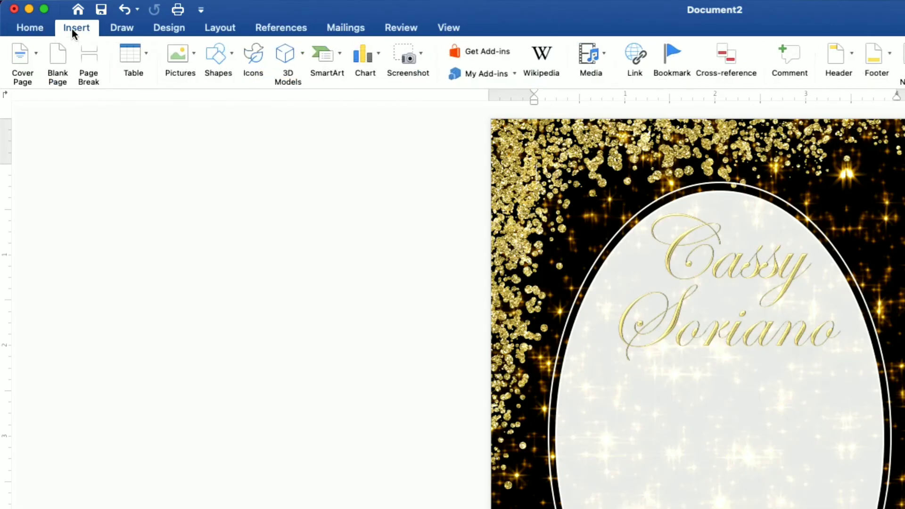
pyautogui.click(226, 57)
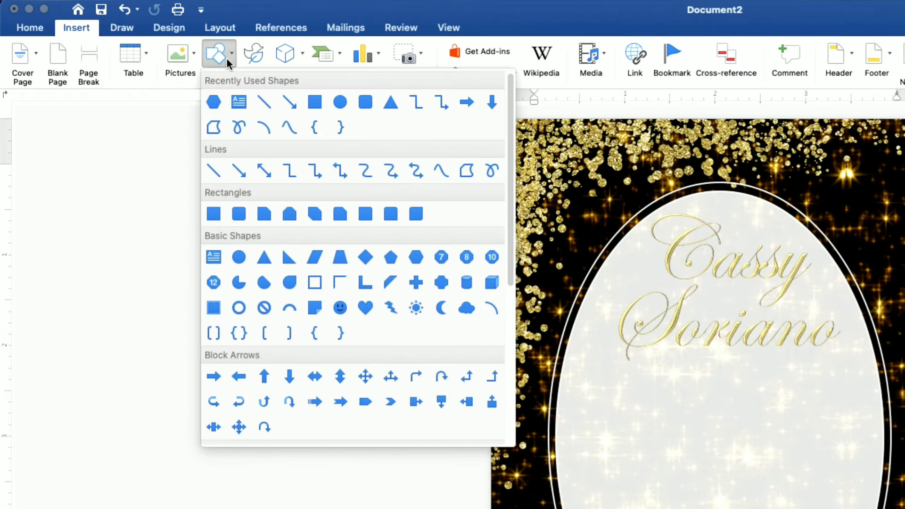
pyautogui.click(322, 101)
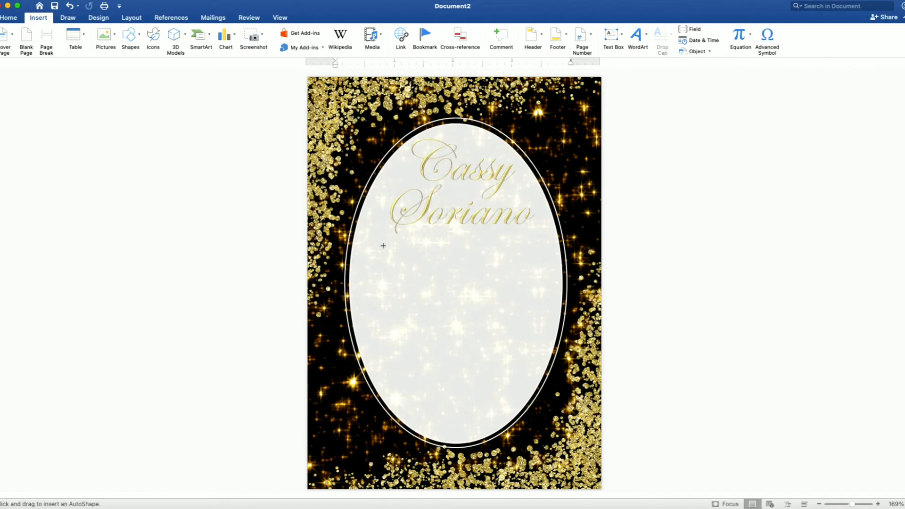
pyautogui.moveTo(379, 243)
pyautogui.mouseDown()
pyautogui.moveTo(428, 314)
pyautogui.moveTo(536, 385)
pyautogui.mouseUp()
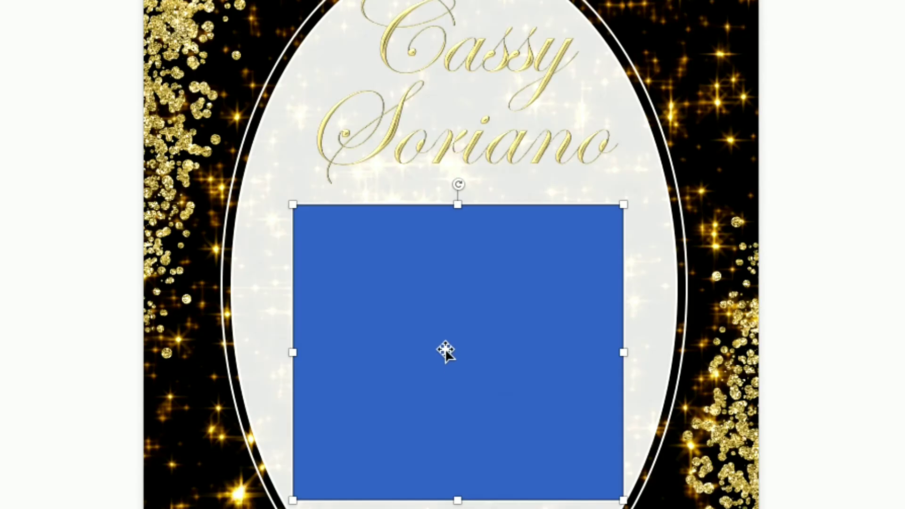
pyautogui.rightClick(441, 332)
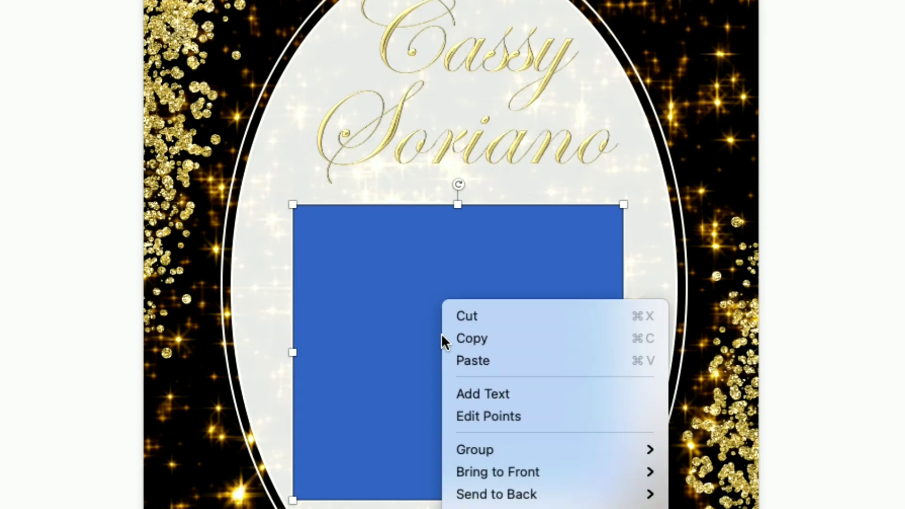
# Step: Use Add Text on the rectangle and place the cursor inside it for typing
pyautogui.click(484, 395)
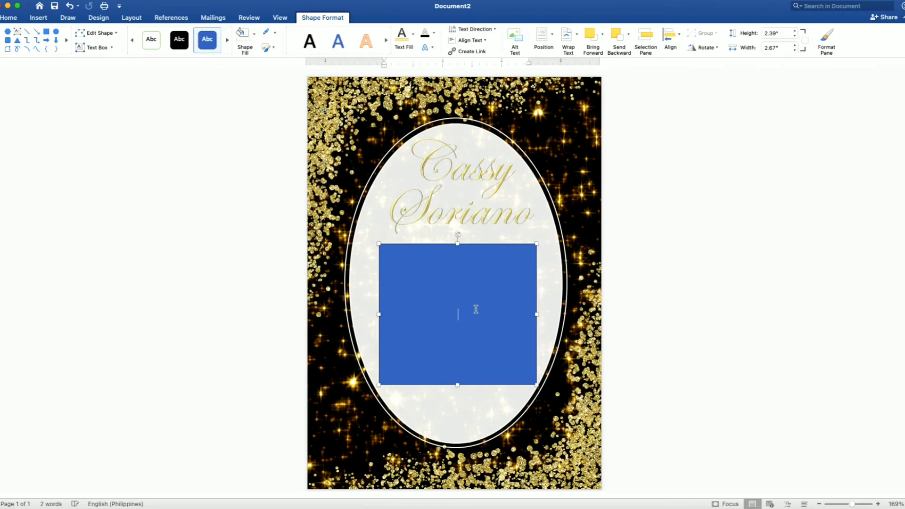
pyautogui.scroll(5, 476, 309)
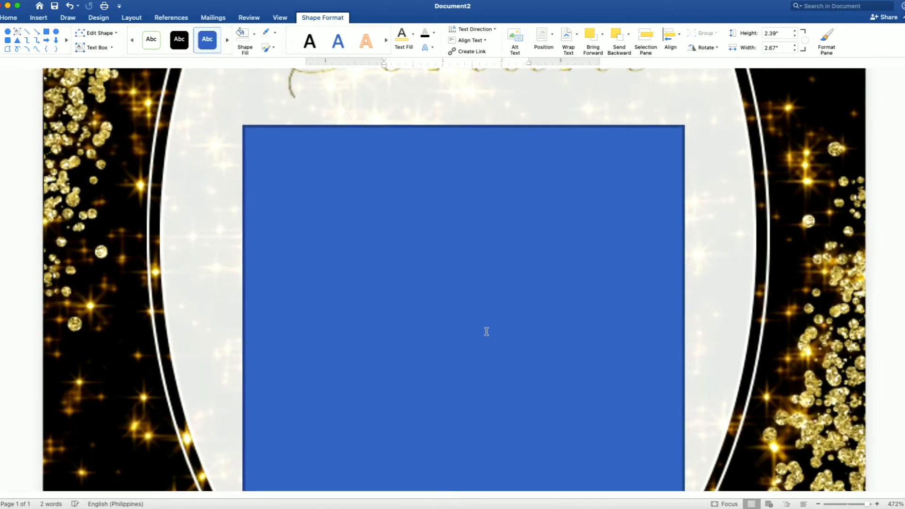
pyautogui.scroll(-3, 490, 333)
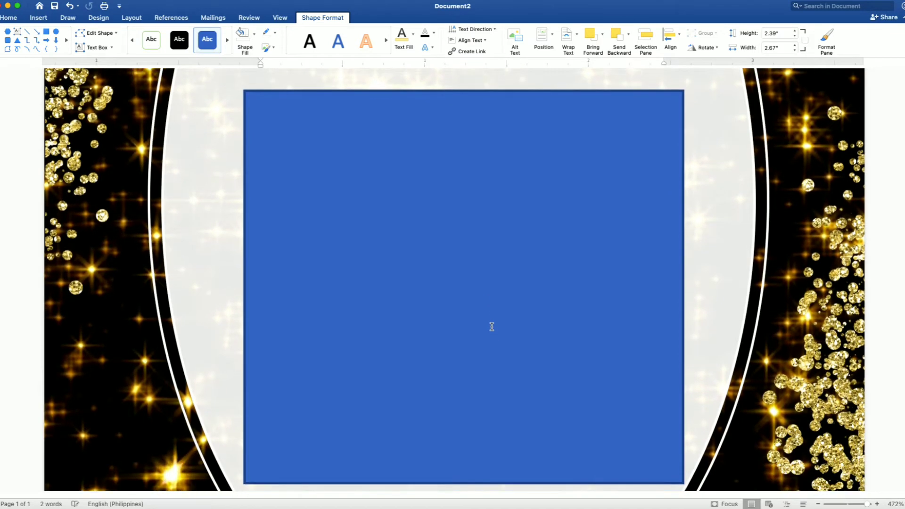
pyautogui.click(485, 274)
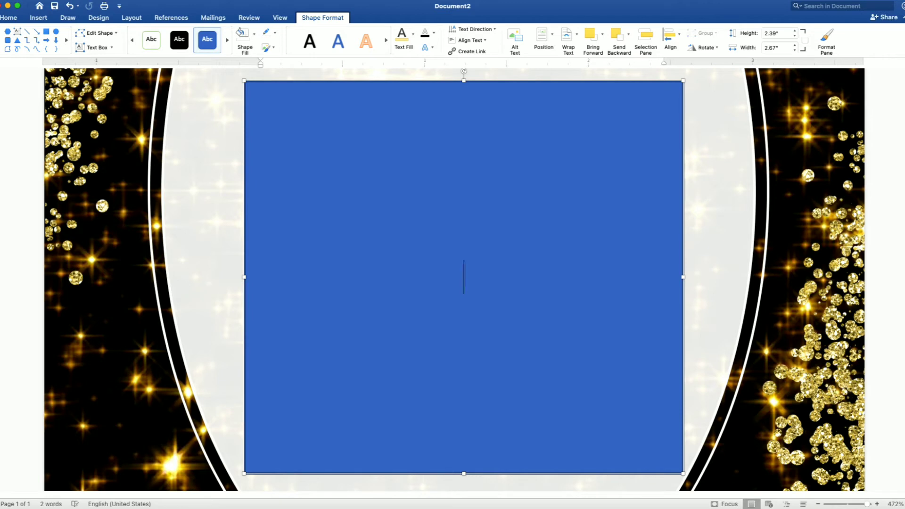
# Step: Type 'IS INVITING YOU TO JOIN', 'IN CELEBRATING HER', and 'ON SATURDAY, SEPTEMBER 11, 2021' on separate lines
pyautogui.write('IS INVITING')
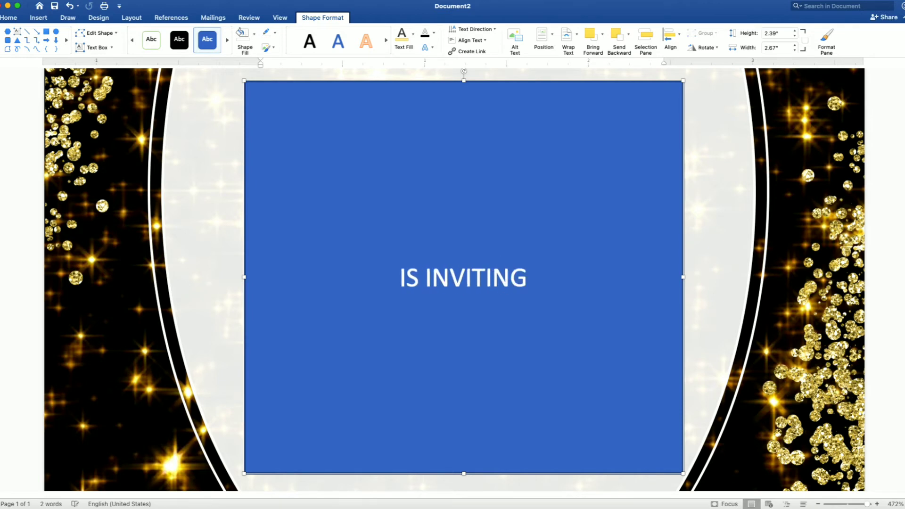
pyautogui.write(' Y')
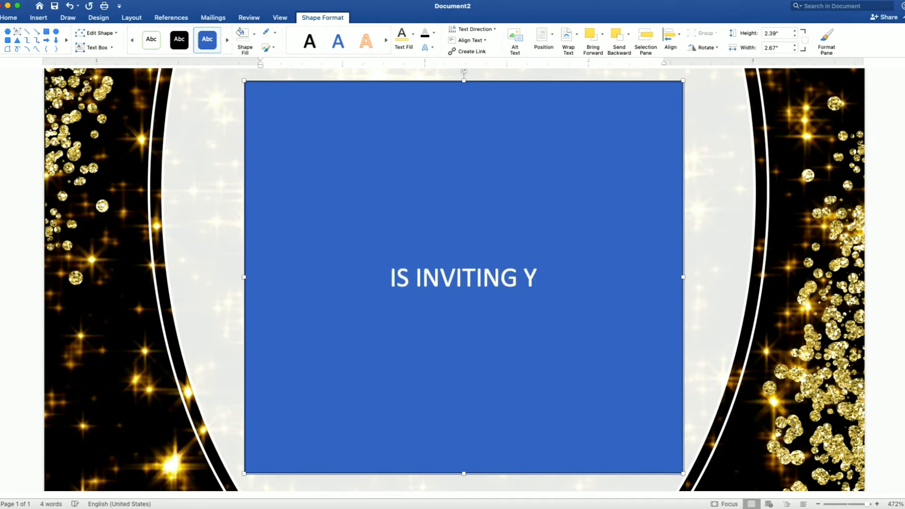
pyautogui.write('OU TO JOIN')
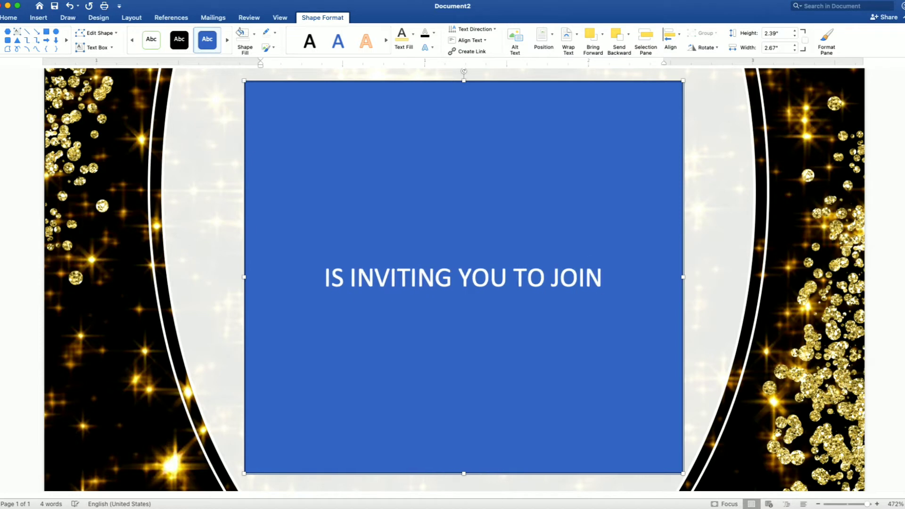
pyautogui.press('Return')
pyautogui.write('IN ')
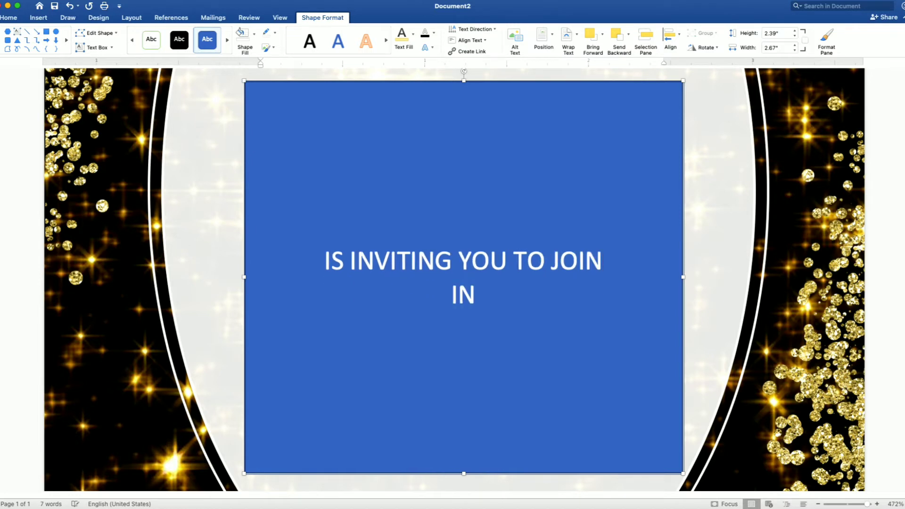
pyautogui.write('CELEBRAT')
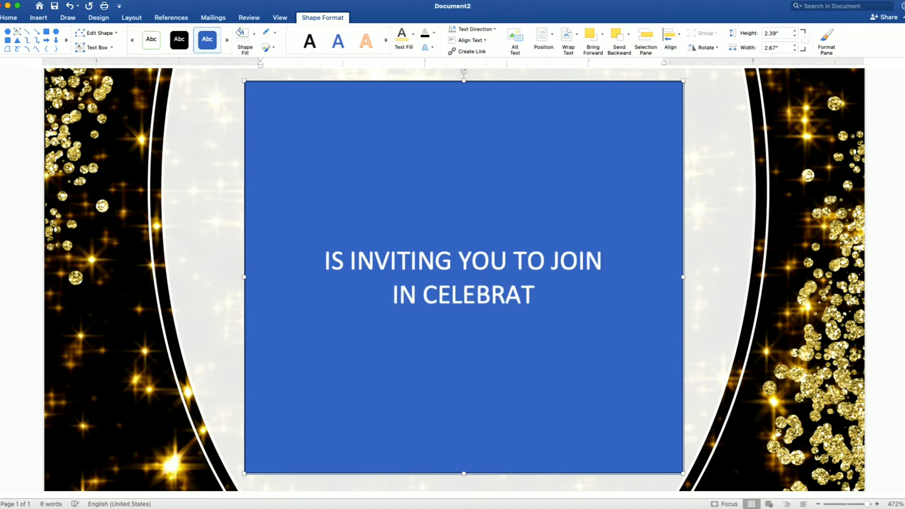
pyautogui.write('ING')
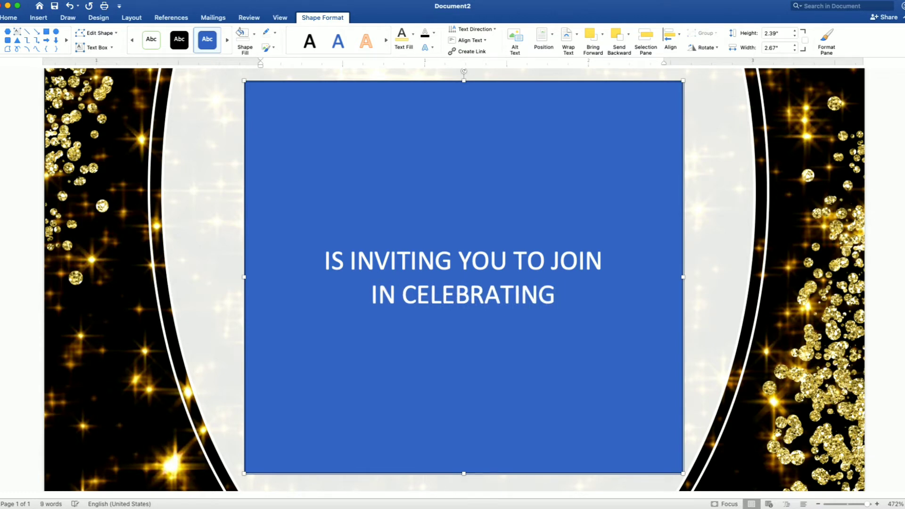
pyautogui.write(' HER')
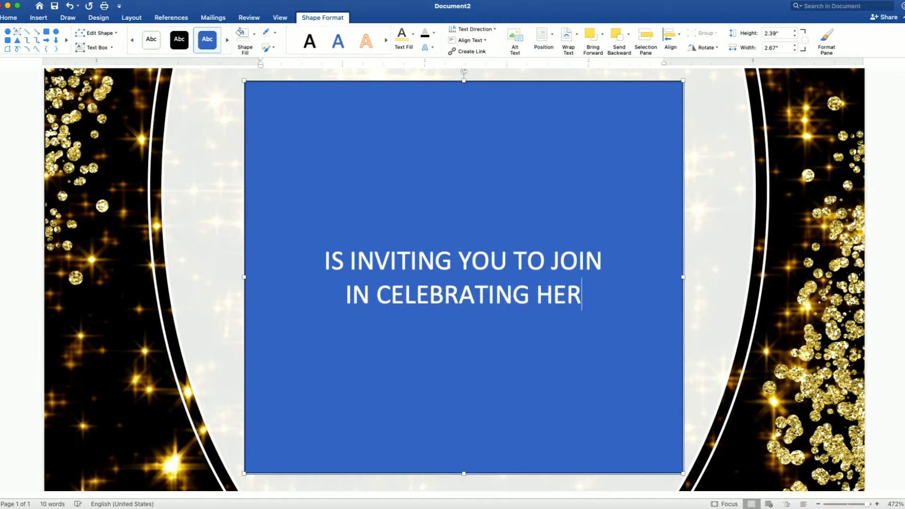
pyautogui.press('Return')
pyautogui.press('Return')
pyautogui.press('Return')
pyautogui.press('Return')
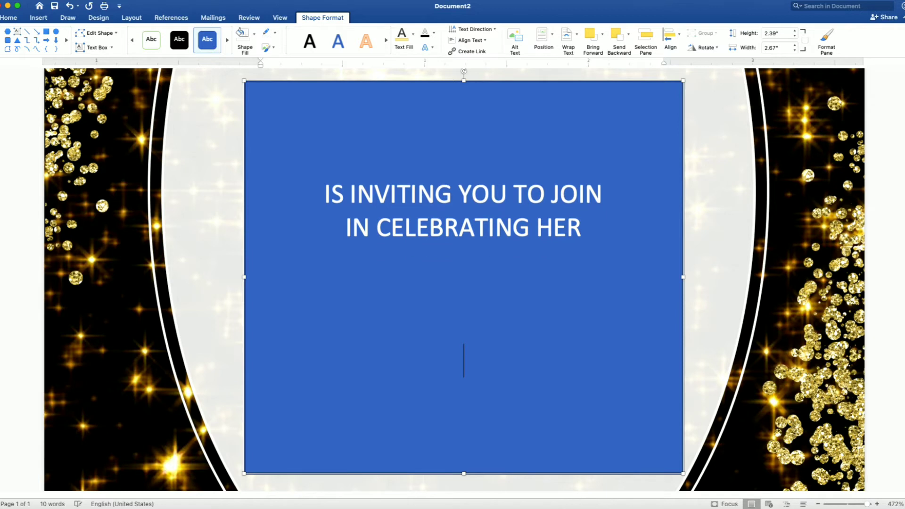
pyautogui.write('ON S')
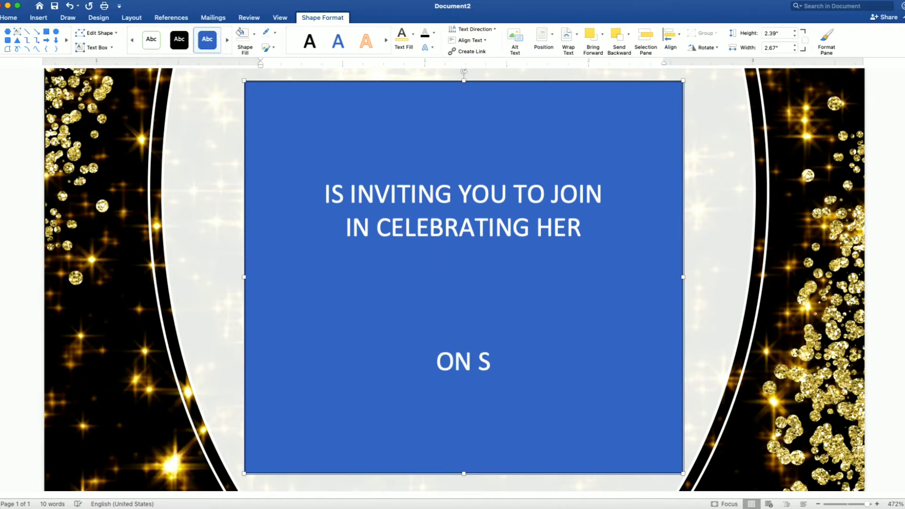
pyautogui.write('ATURDAY')
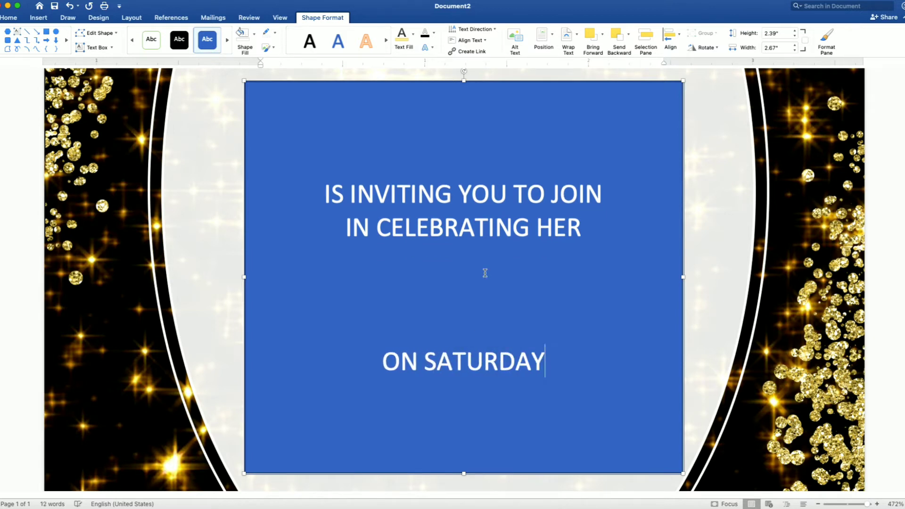
pyautogui.write(', SEPTEM')
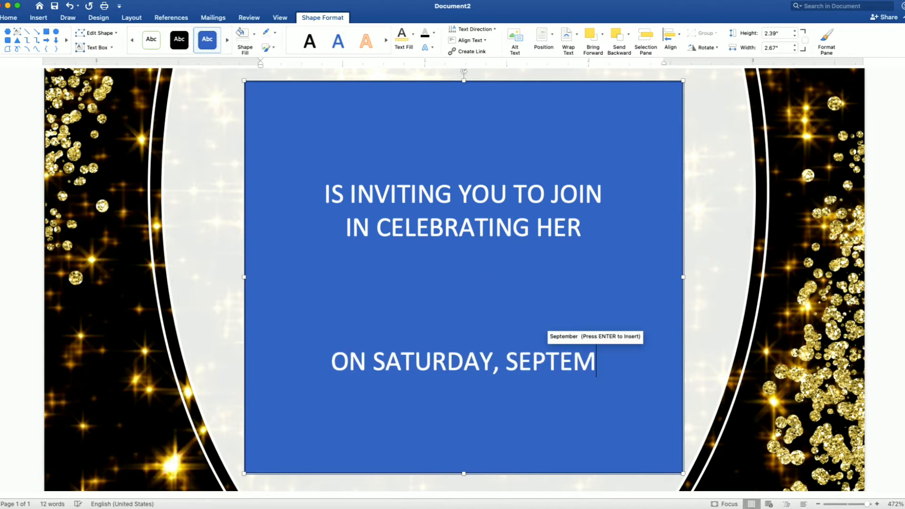
pyautogui.write('BER 11')
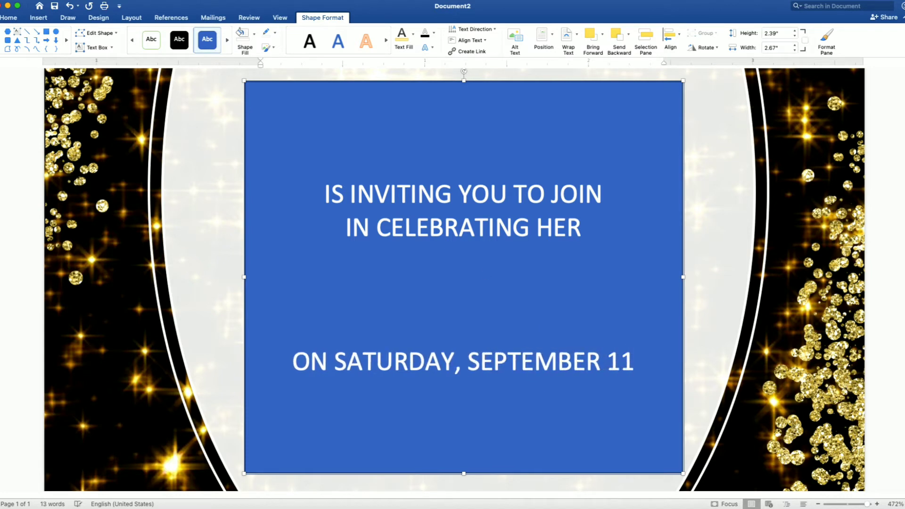
pyautogui.write(', 2021')
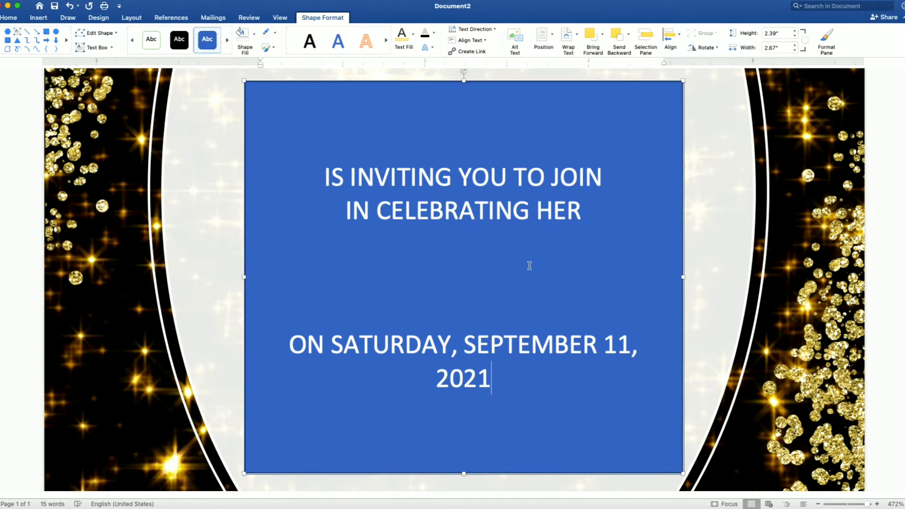
# Step: Widen the box so the date fits one line, and add '5:30 IN THE AFTERNOON' below it
pyautogui.moveTo(683, 277); pyautogui.dragTo(721, 278)
pyautogui.click(700, 366)
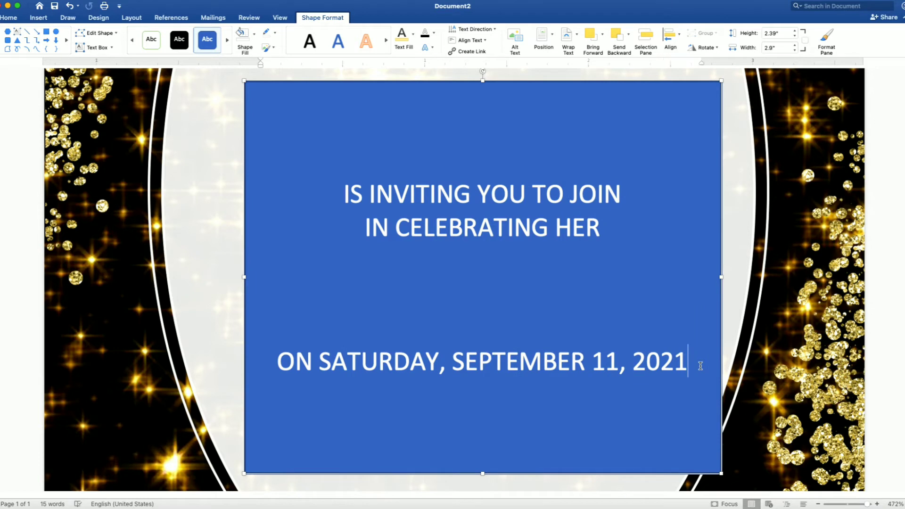
pyautogui.press('Return')
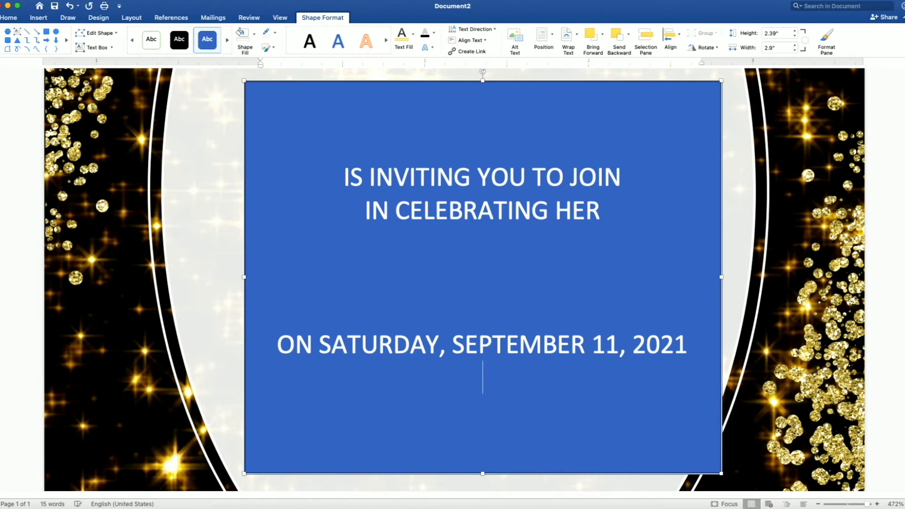
pyautogui.write('5')
pyautogui.write(':30')
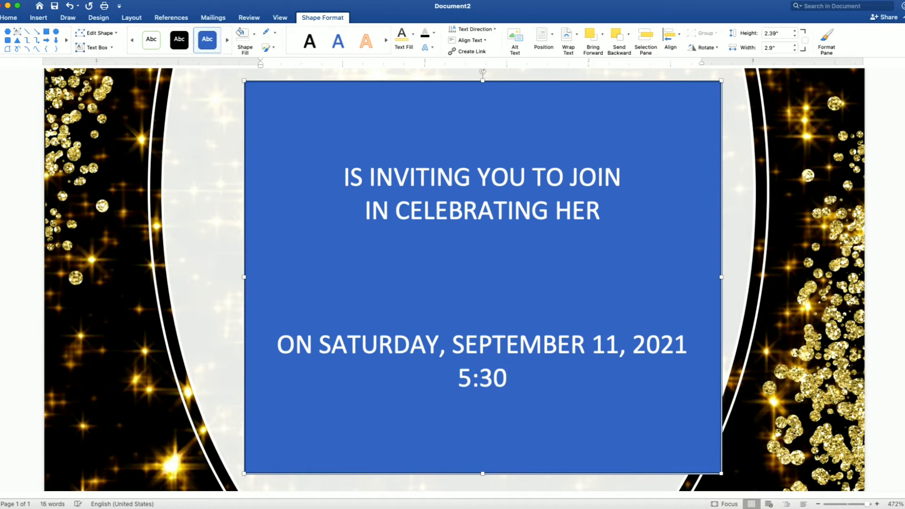
pyautogui.write(' IN THE ')
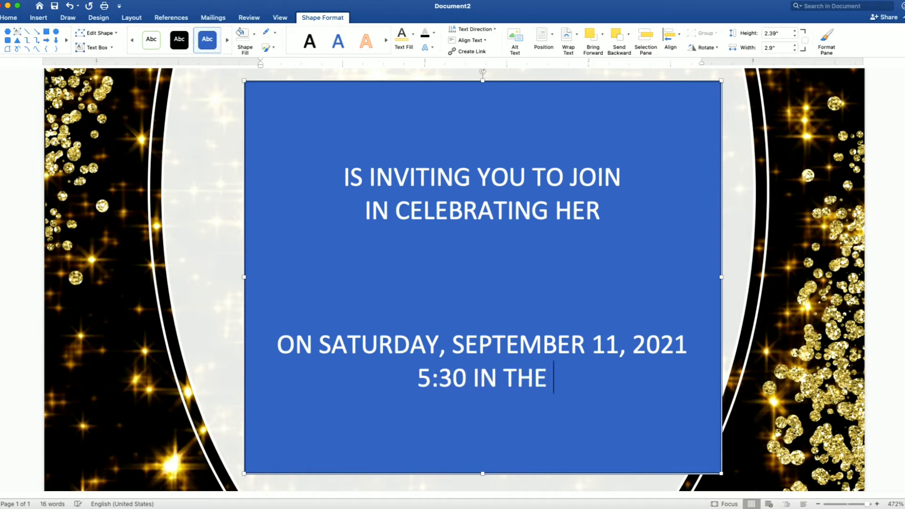
pyautogui.write('AFTERNOON')
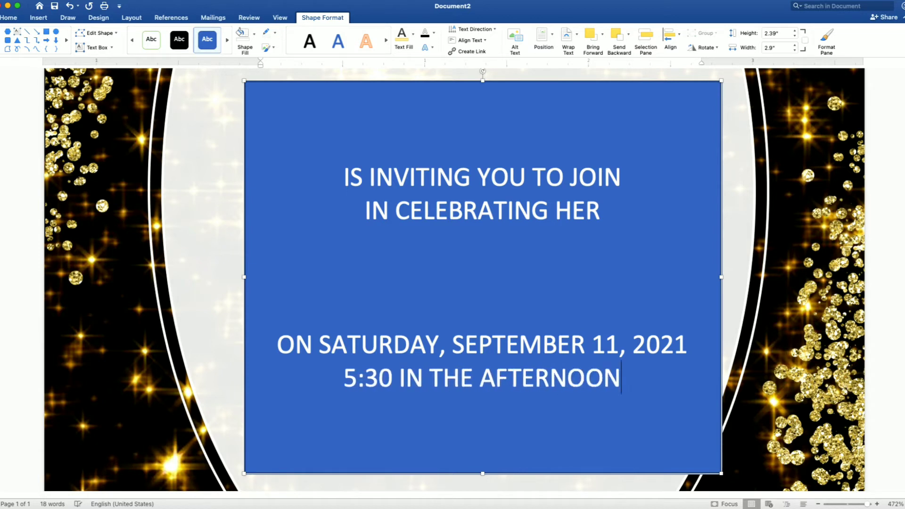
pyautogui.press('Return')
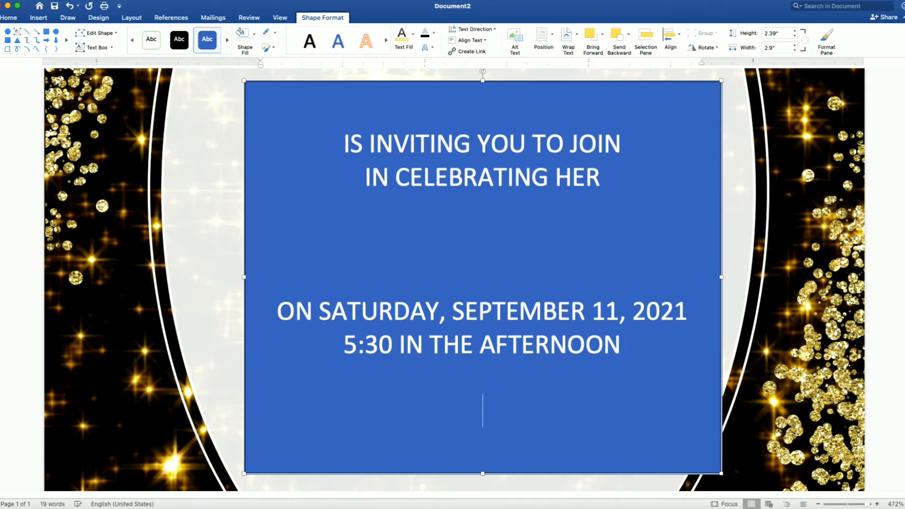
# Step: Add the venue 'JAPANESE GARDEN, TONDALIGAN BEACH' with 'DAGUPAN CITY' on the next line
pyautogui.write('JAPANES')
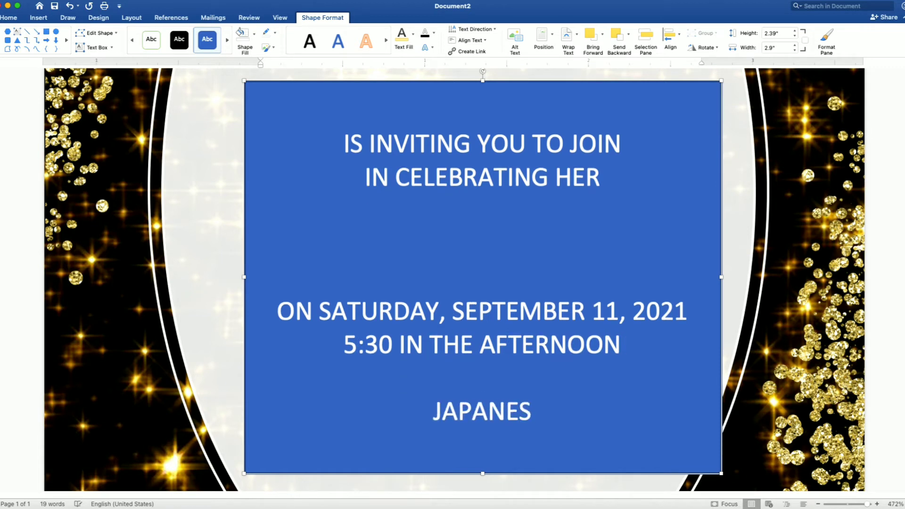
pyautogui.write('E GARDEN')
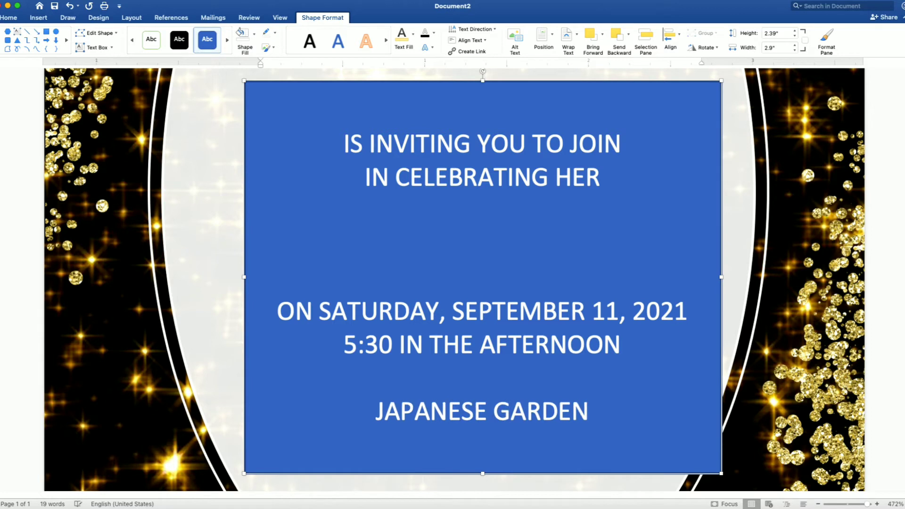
pyautogui.write(', TP')
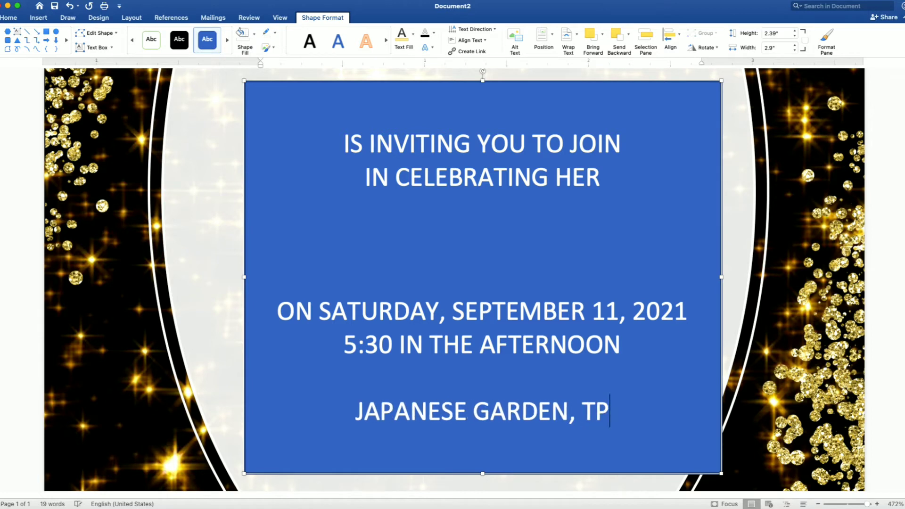
pyautogui.press('BackSpace')
pyautogui.write('ONDALIGAN')
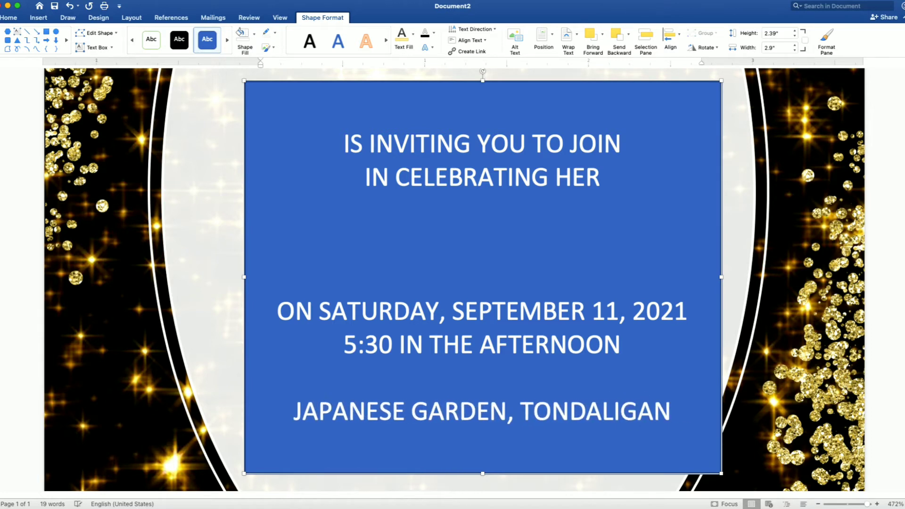
pyautogui.write(' BEACH')
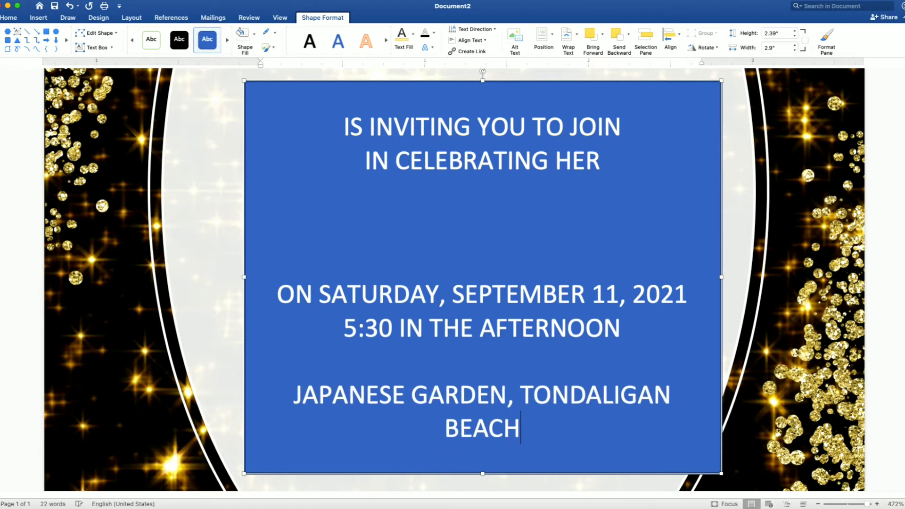
pyautogui.press('Return')
pyautogui.write('DAGUPAN')
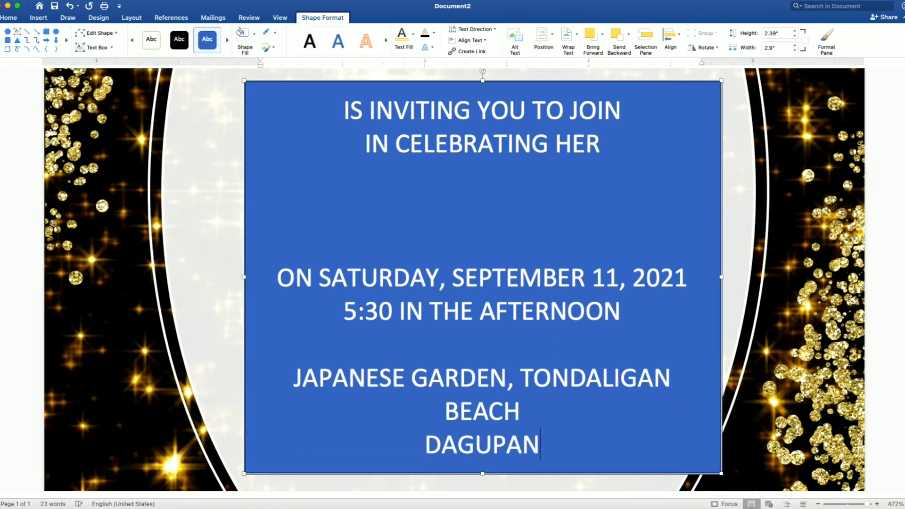
pyautogui.write(' CITY')
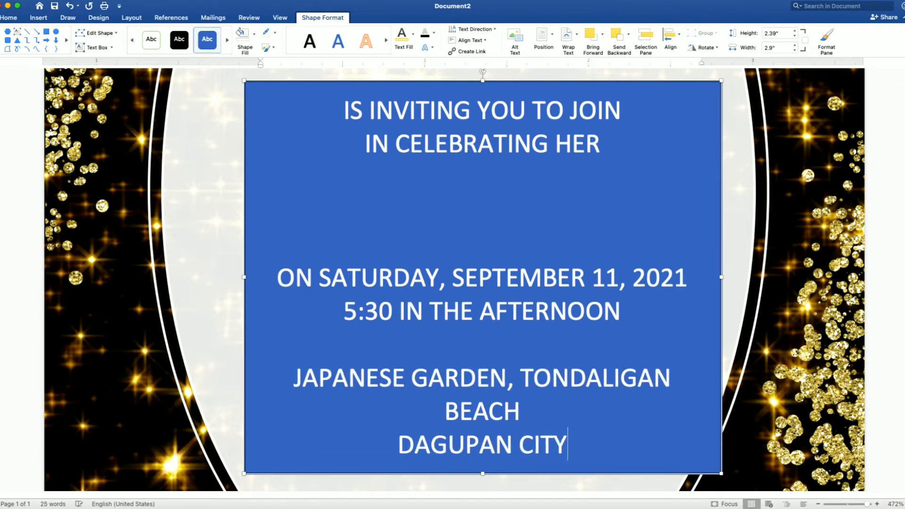
# Step: Give the details text box No Fill and No Outline, and make its text black
pyautogui.scroll(-2, 699, 367)
pyautogui.scroll(-2, 699, 366)
pyautogui.scroll(-1, 700, 367)
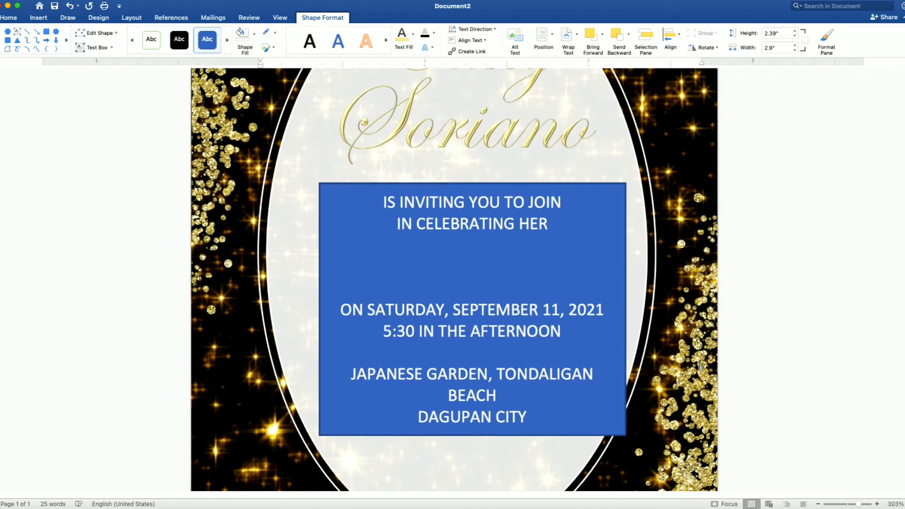
pyautogui.click(496, 187)
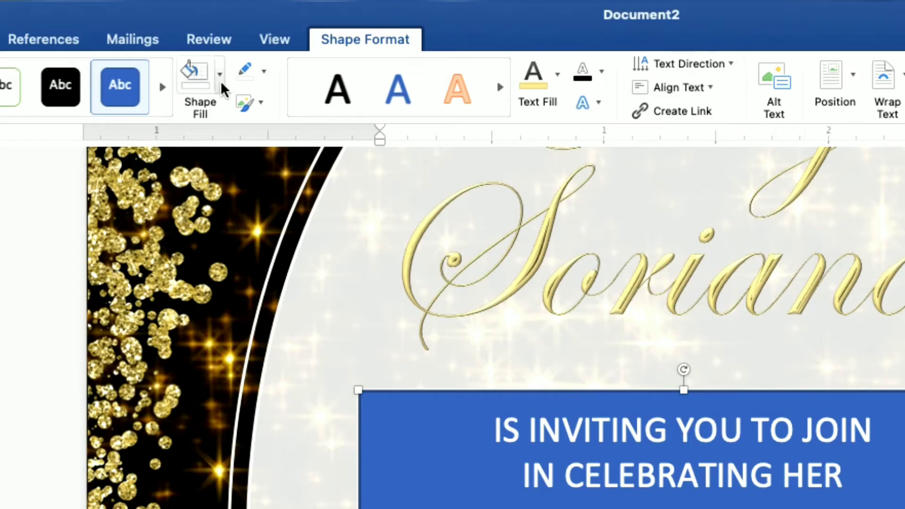
pyautogui.click(255, 35)
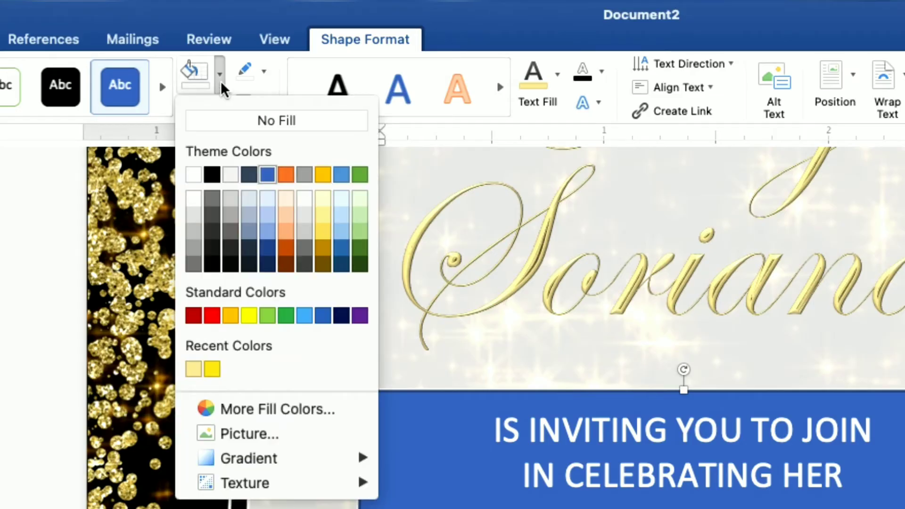
pyautogui.click(234, 130)
pyautogui.click(264, 72)
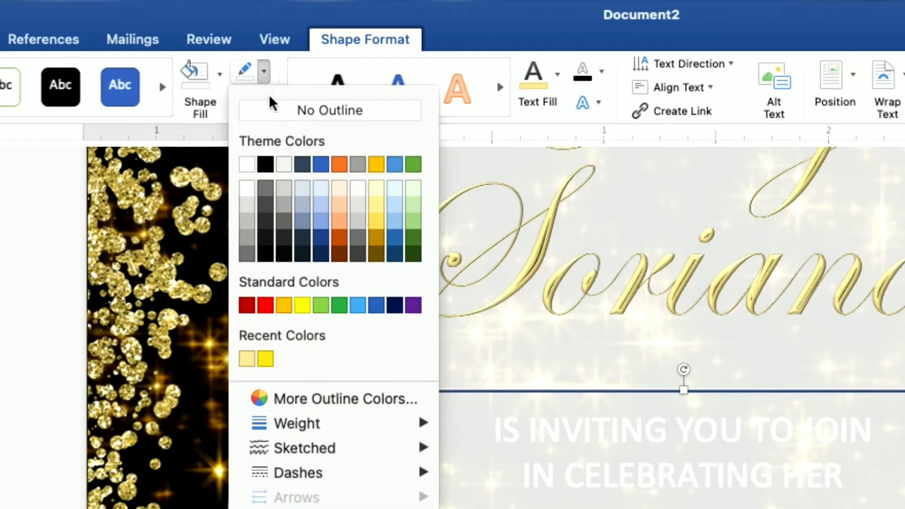
pyautogui.click(274, 110)
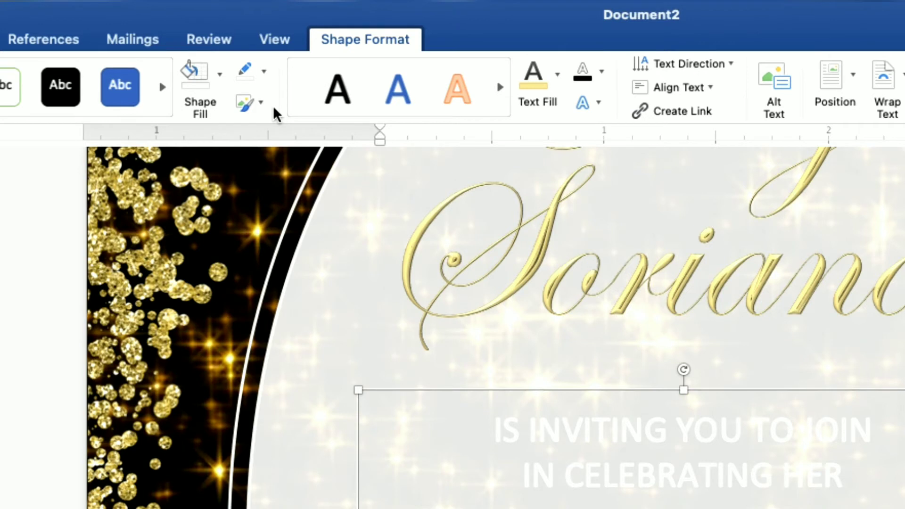
pyautogui.click(558, 88)
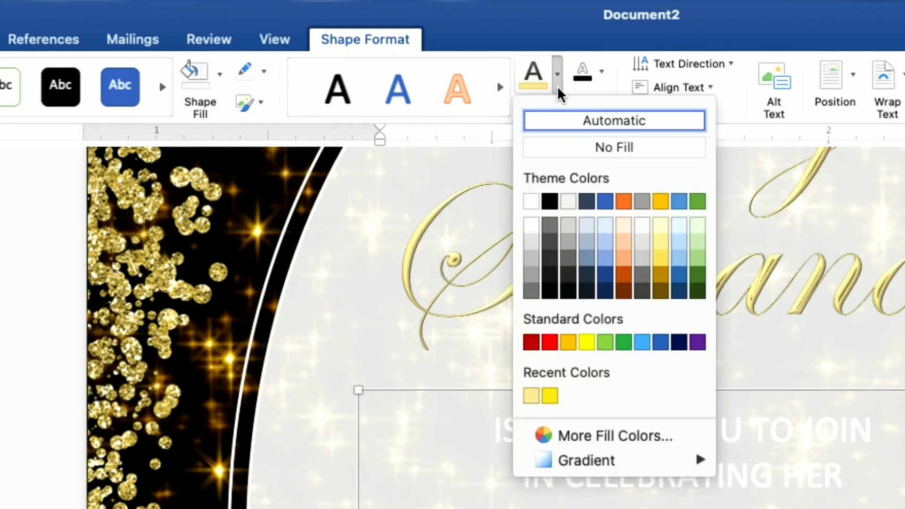
pyautogui.click(550, 202)
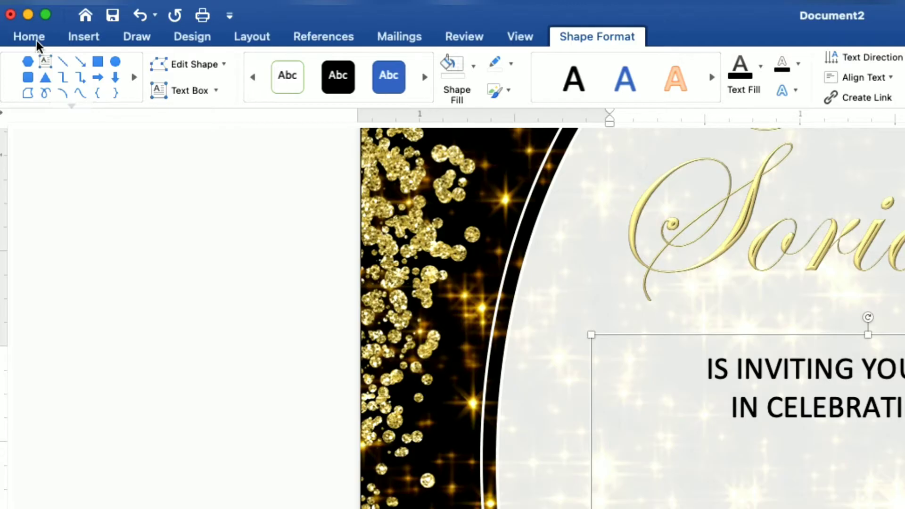
# Step: Set the invitation details text to Arial at font size 10
pyautogui.click(13, 20)
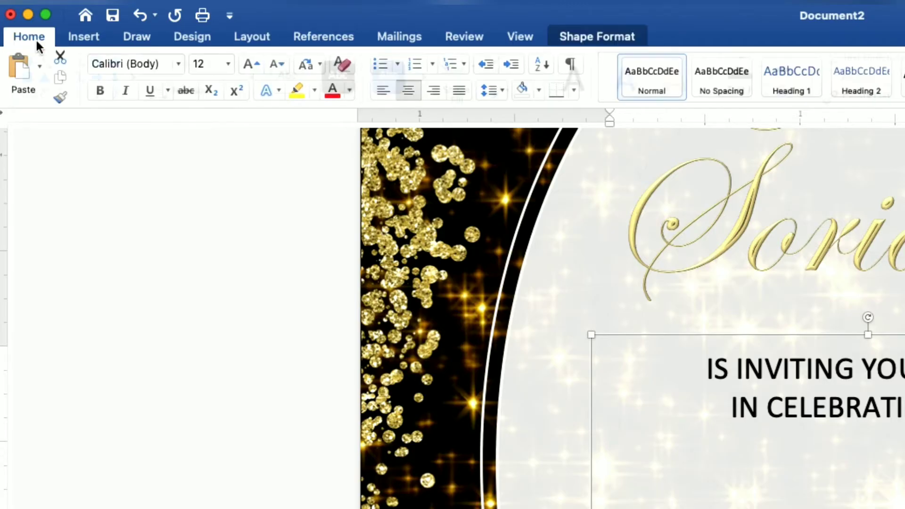
pyautogui.click(177, 64)
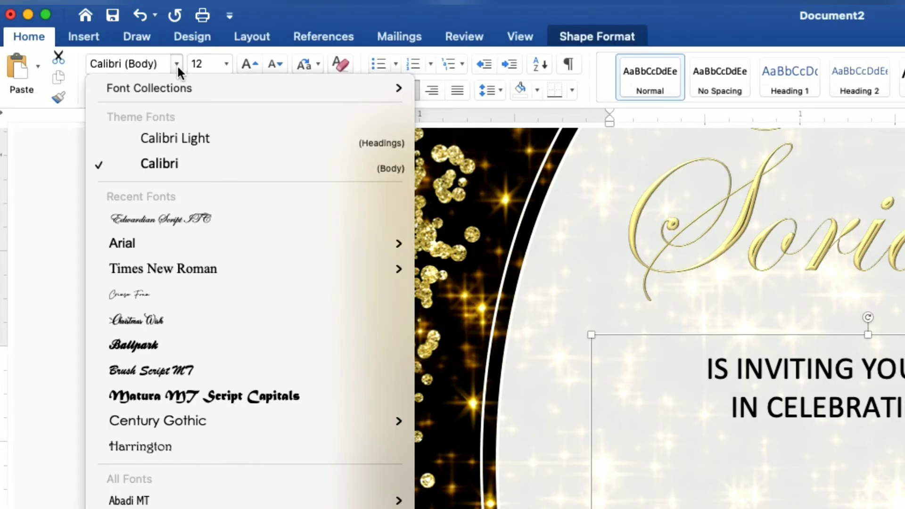
pyautogui.moveTo(240, 243)
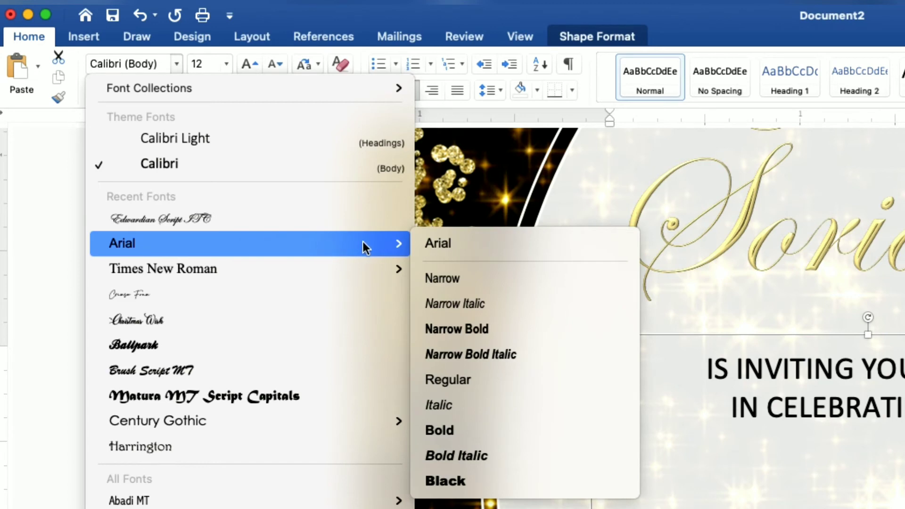
pyautogui.click(449, 283)
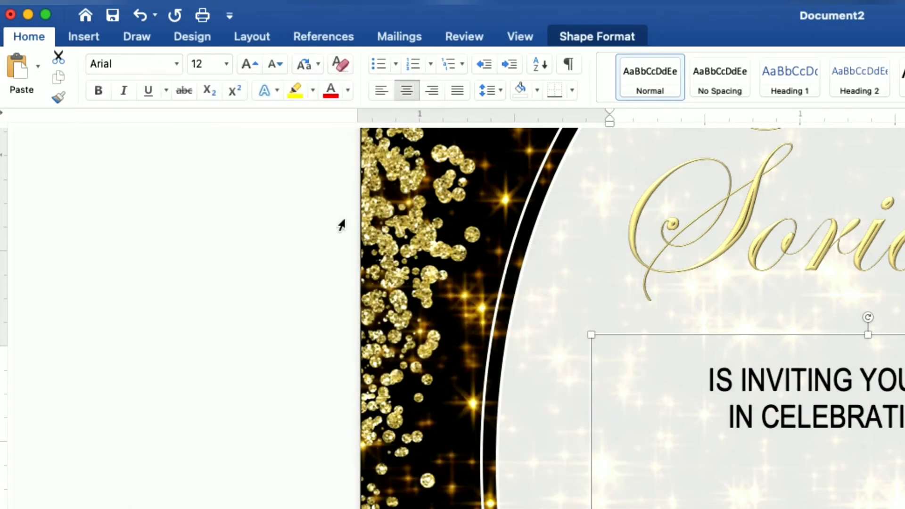
pyautogui.click(225, 65)
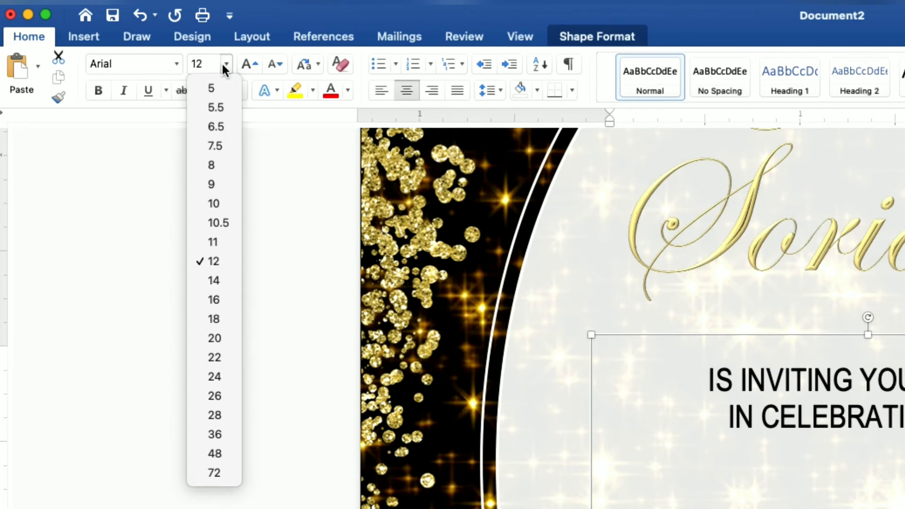
pyautogui.click(227, 205)
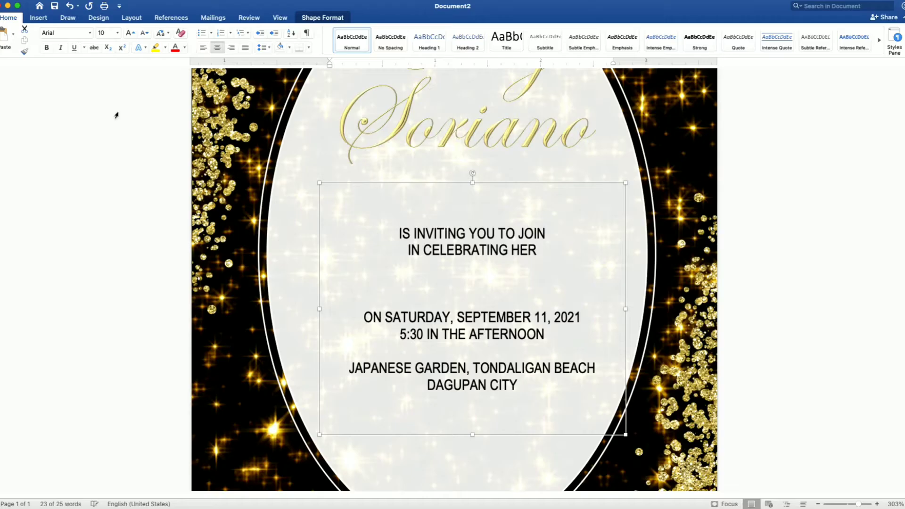
# Step: Move the details box just beneath the script name and add blank lines above the date
pyautogui.scroll(-2, 430, 243)
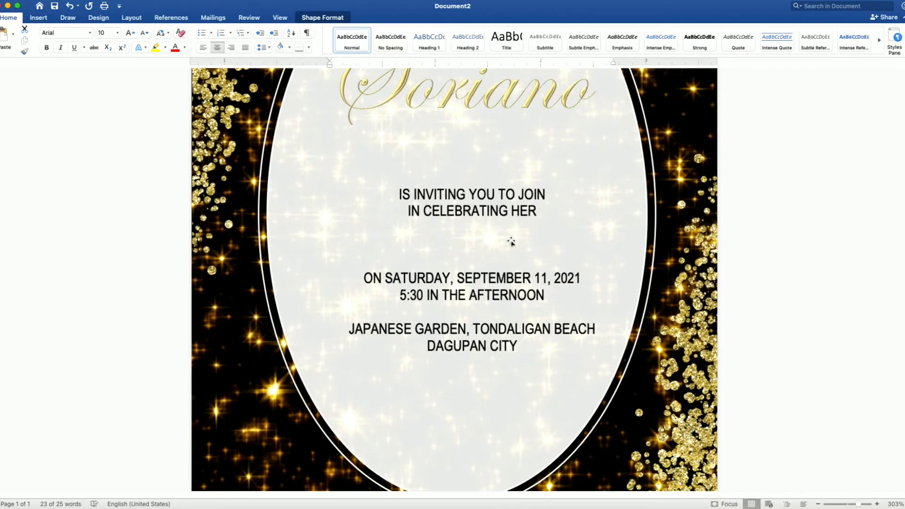
pyautogui.moveTo(504, 185)
pyautogui.mouseDown()
pyautogui.moveTo(489, 218)
pyautogui.moveTo(469, 225)
pyautogui.moveTo(456, 157)
pyautogui.mouseUp()
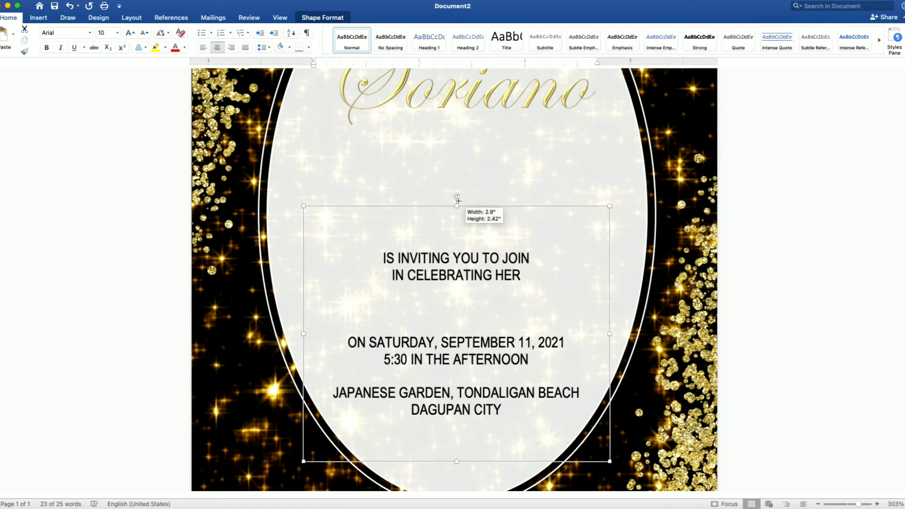
pyautogui.click(461, 282)
pyautogui.press('Return')
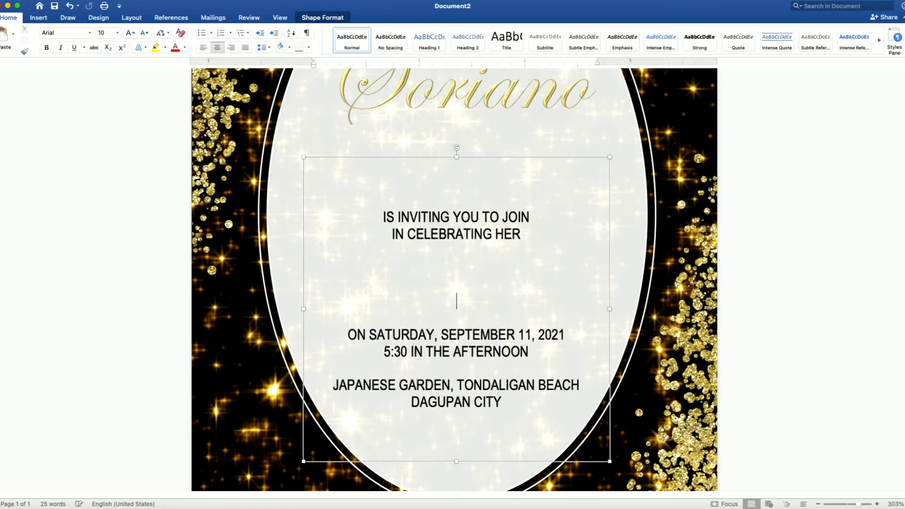
pyautogui.press('Return')
pyautogui.press('Return')
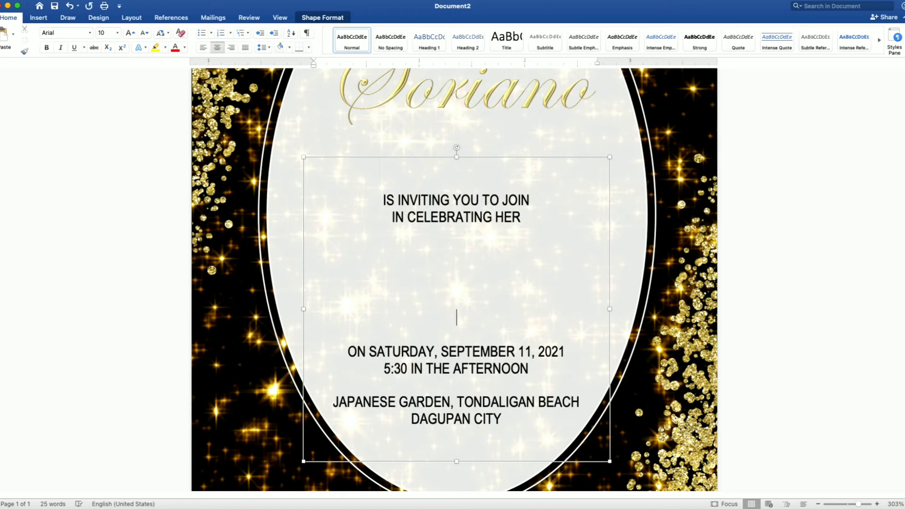
pyautogui.moveTo(477, 160); pyautogui.dragTo(477, 148)
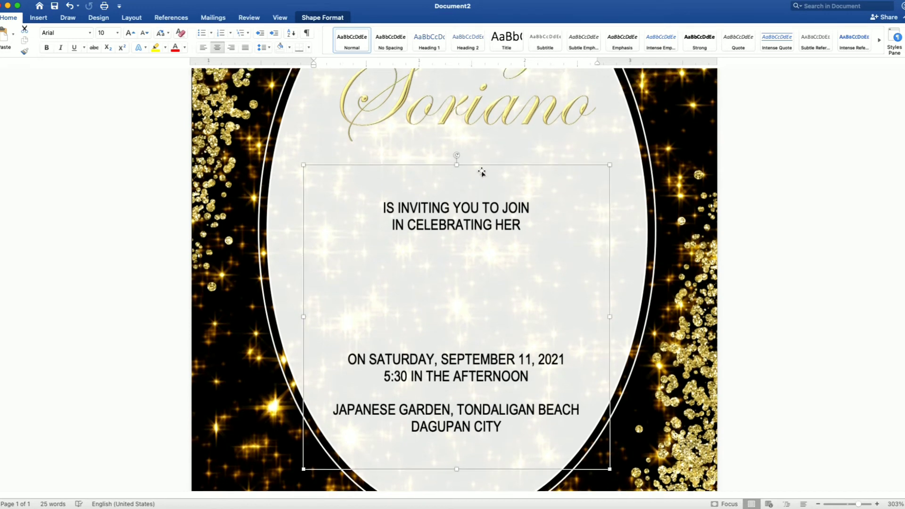
pyautogui.scroll(3, 481, 179)
pyautogui.scroll(2, 482, 184)
pyautogui.scroll(1, 481, 184)
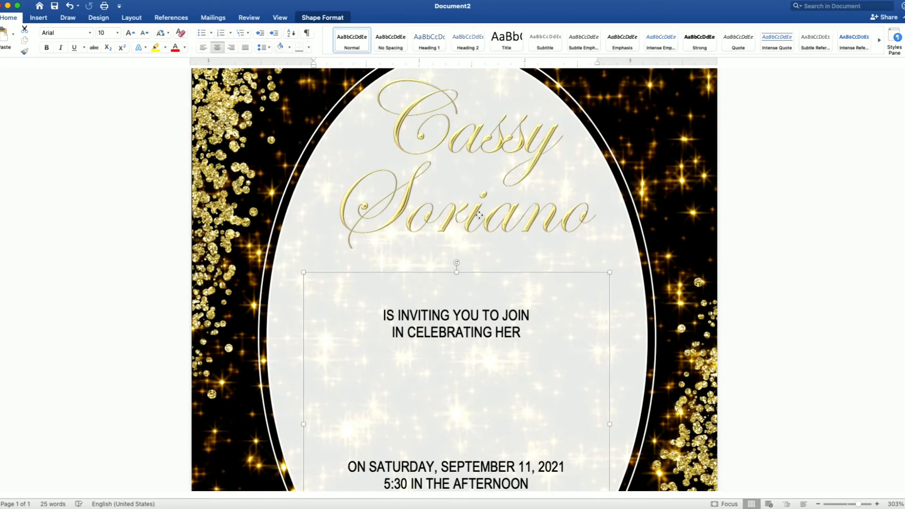
# Step: Copy and paste the gold script name WordArt, then move the duplicate below 'IN CELEBRATING HER'
pyautogui.click(479, 215)
pyautogui.rightClick(477, 216)
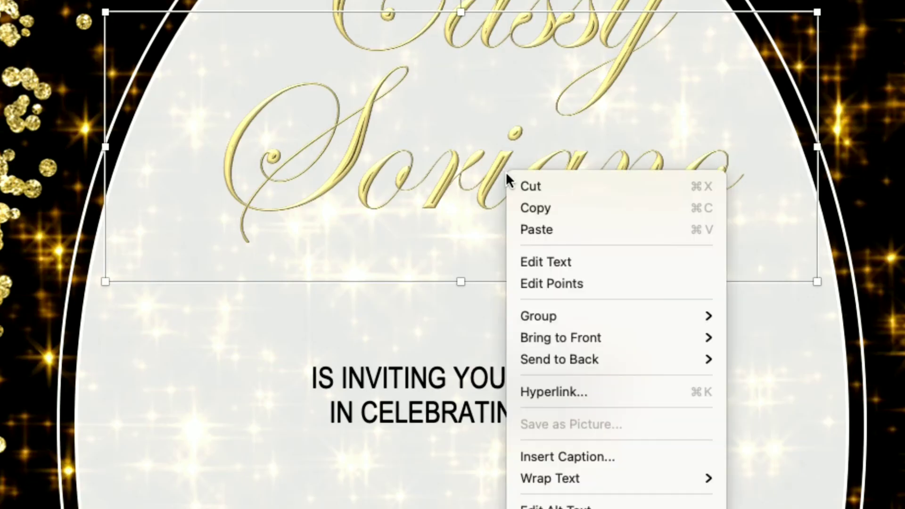
pyautogui.click(527, 205)
pyautogui.rightClick(526, 203)
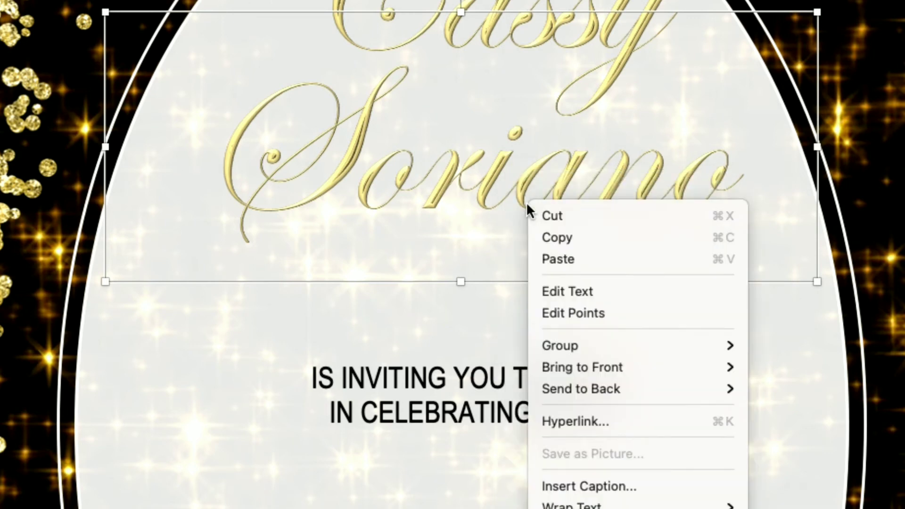
pyautogui.click(553, 254)
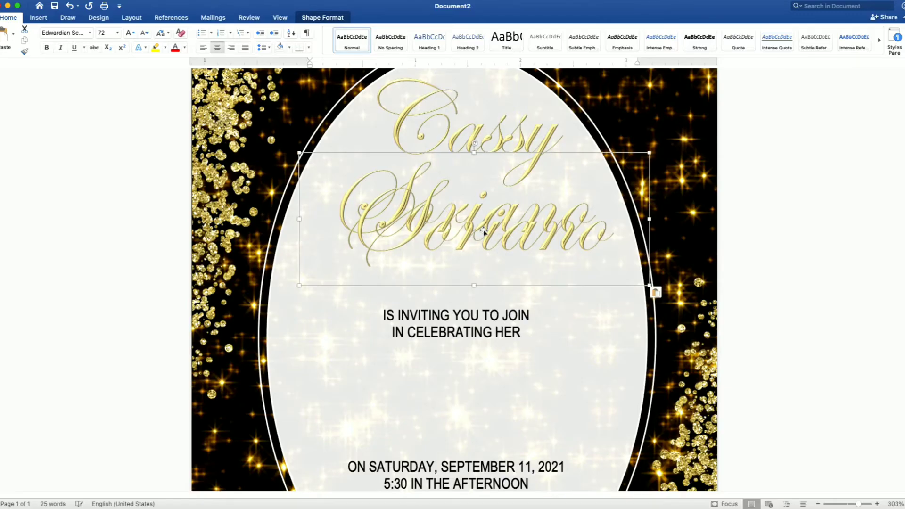
pyautogui.moveTo(483, 230); pyautogui.dragTo(459, 413)
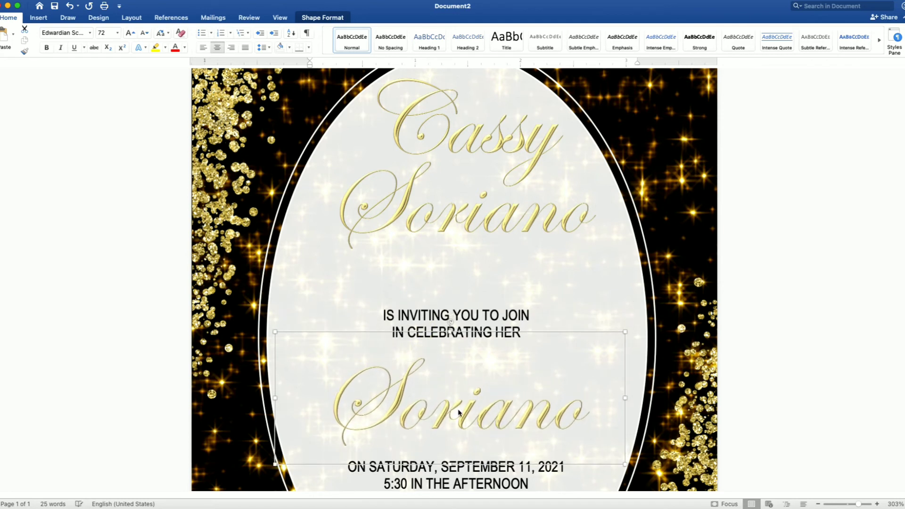
# Step: Replace the duplicate's text with '18th'
pyautogui.click(459, 412)
pyautogui.moveTo(597, 411); pyautogui.dragTo(350, 420)
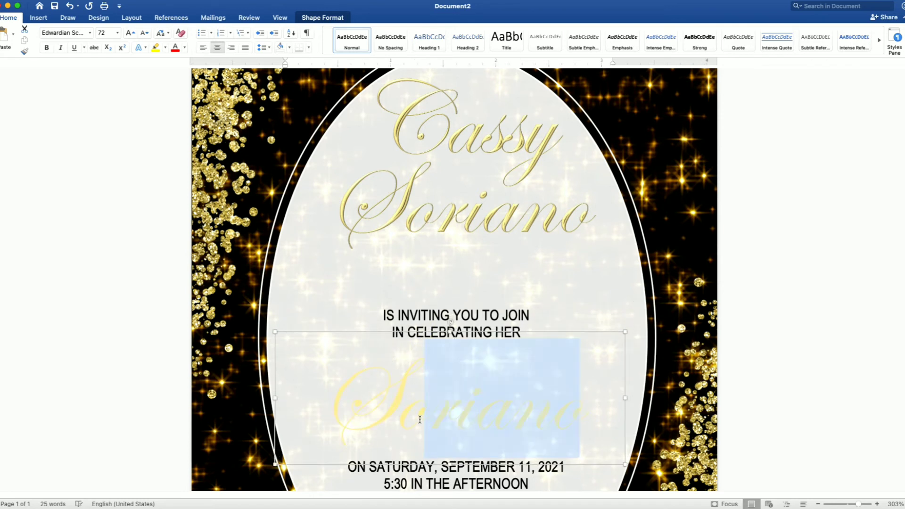
pyautogui.write('1')
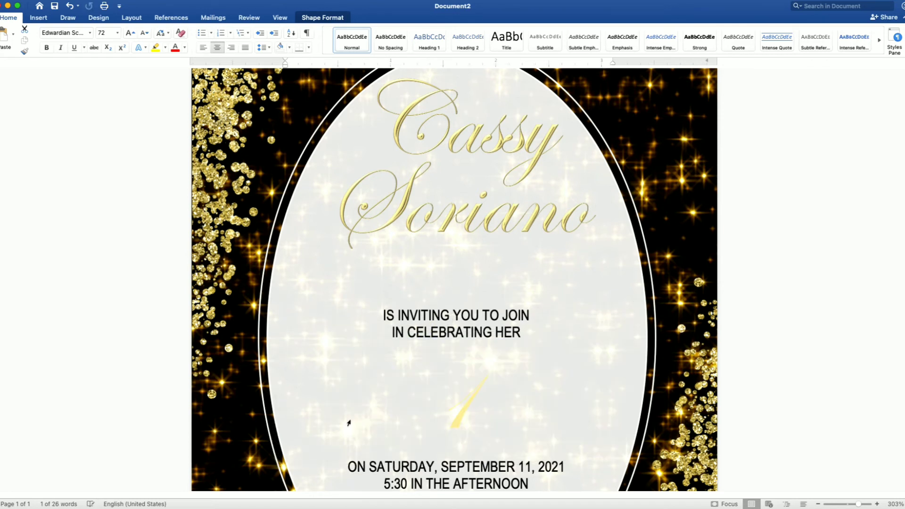
pyautogui.write('8')
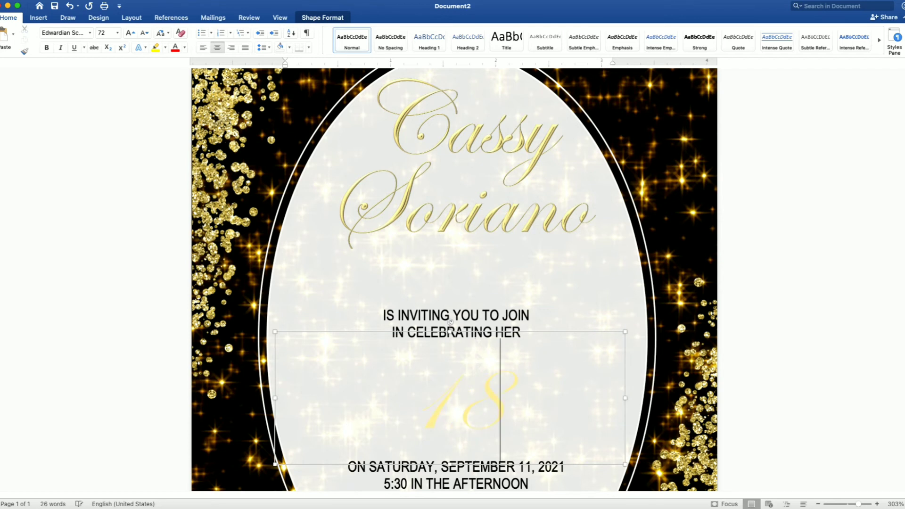
pyautogui.write('th')
pyautogui.write(' Bi')
pyautogui.press('BackSpace')
pyautogui.press('BackSpace')
pyautogui.press('BackSpace')
pyautogui.scroll(-5, 455, 280)
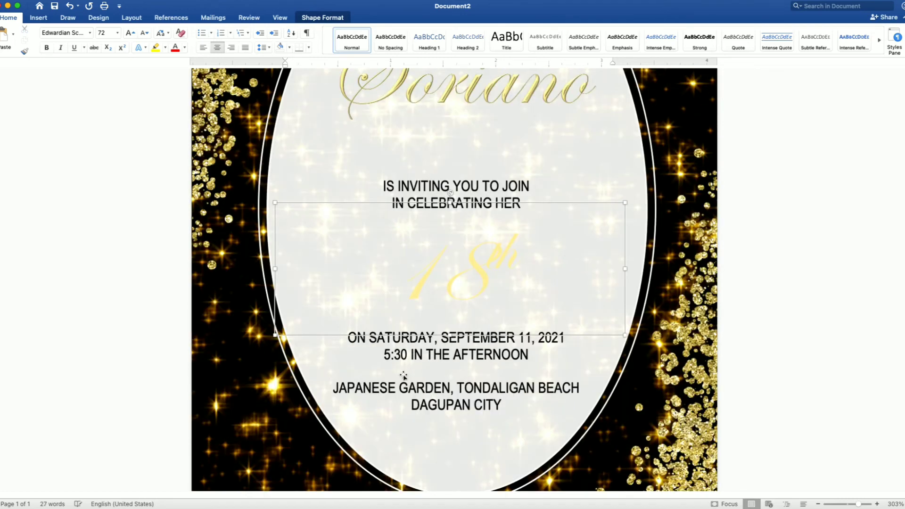
# Step: Set the gold '18th Birthday' WordArt to 36 pt, then enlarge it to 48 pt
pyautogui.click(488, 204)
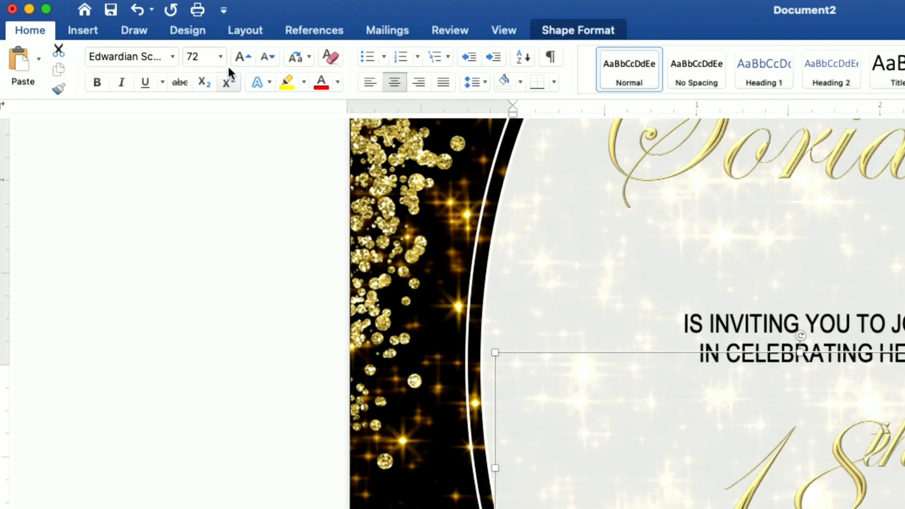
pyautogui.click(118, 33)
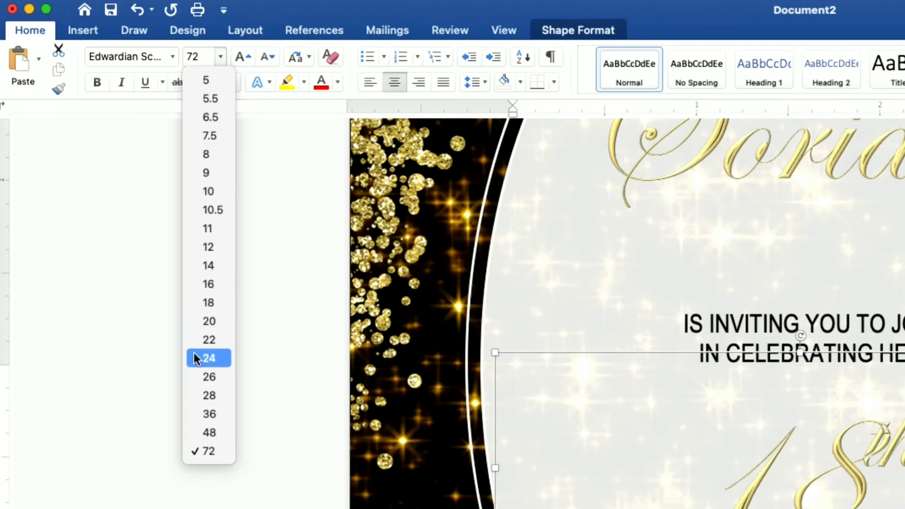
pyautogui.click(207, 414)
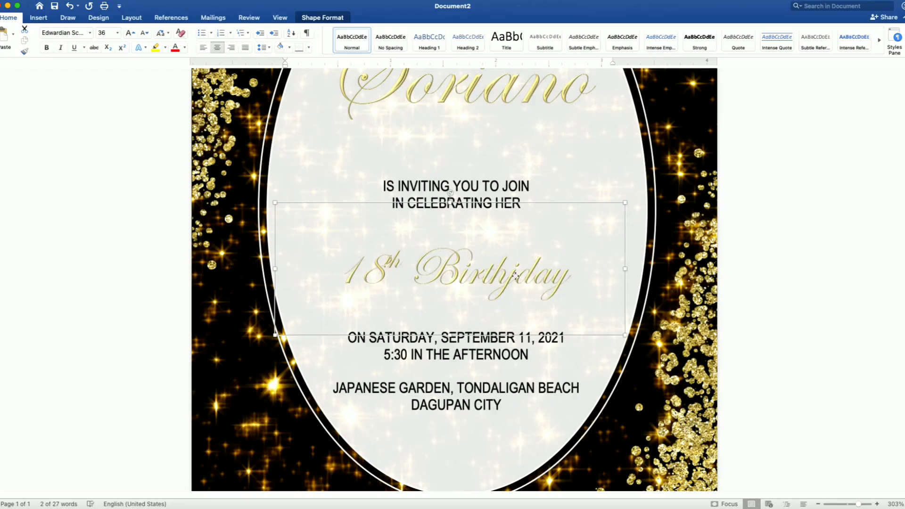
pyautogui.click(515, 280)
pyautogui.click(516, 279)
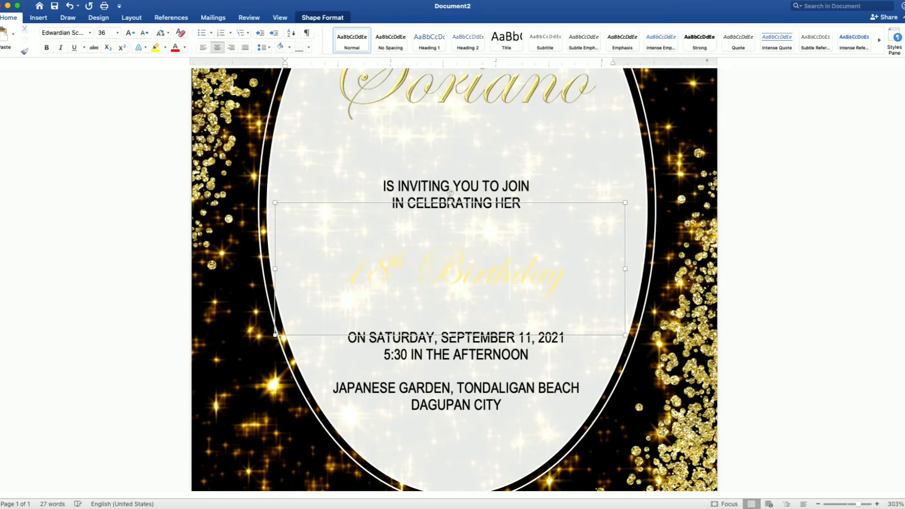
pyautogui.click(531, 202)
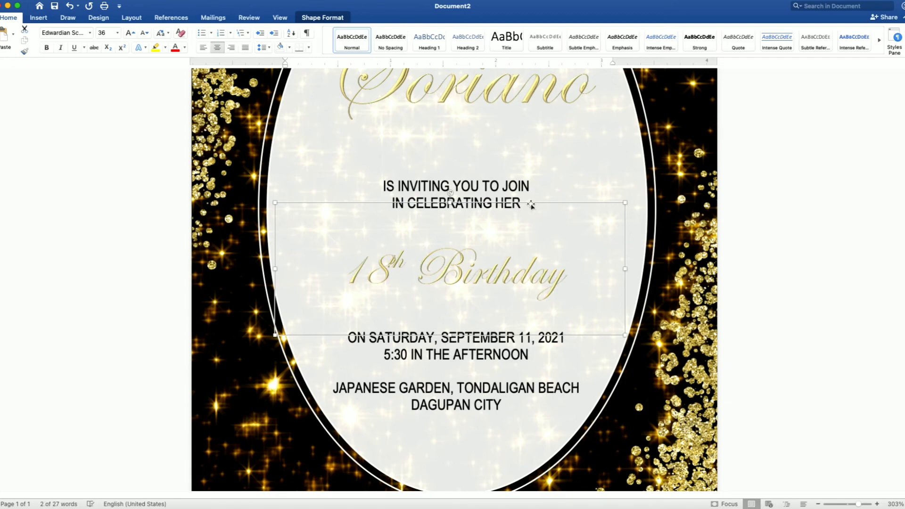
pyautogui.click(117, 33)
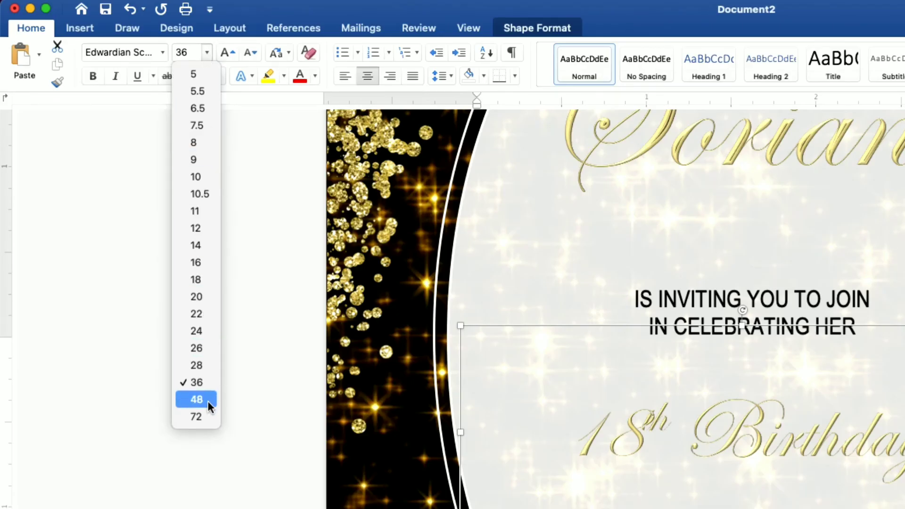
pyautogui.click(207, 400)
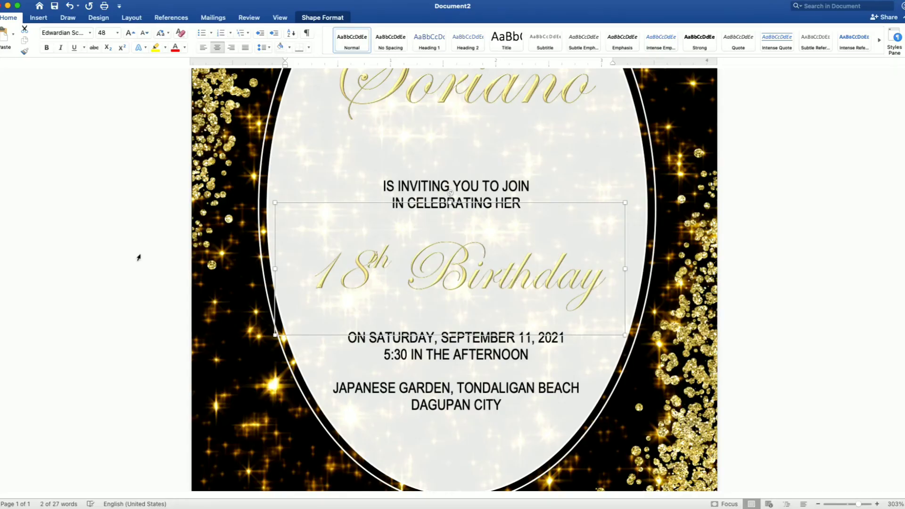
pyautogui.scroll(-5, 581, 327)
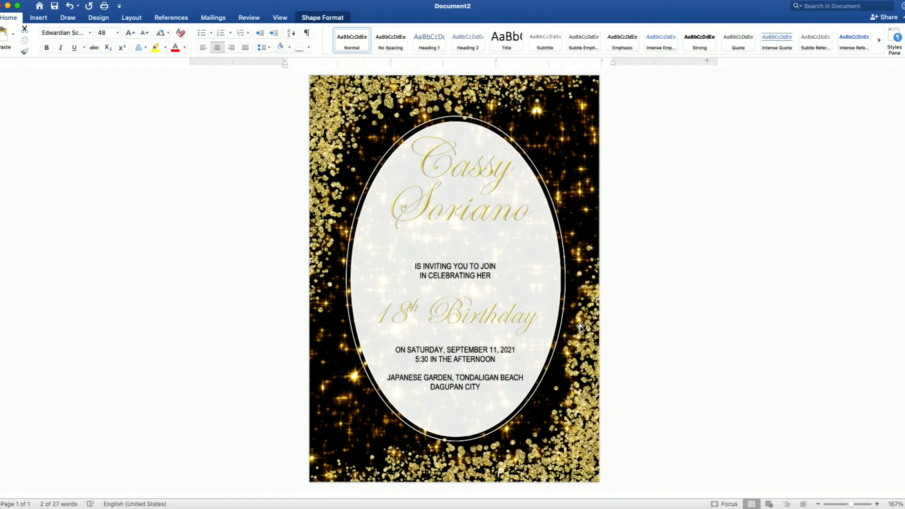
# Step: Shift the invitation-details box slightly up and the name box slightly lower in the oval
pyautogui.click(474, 280)
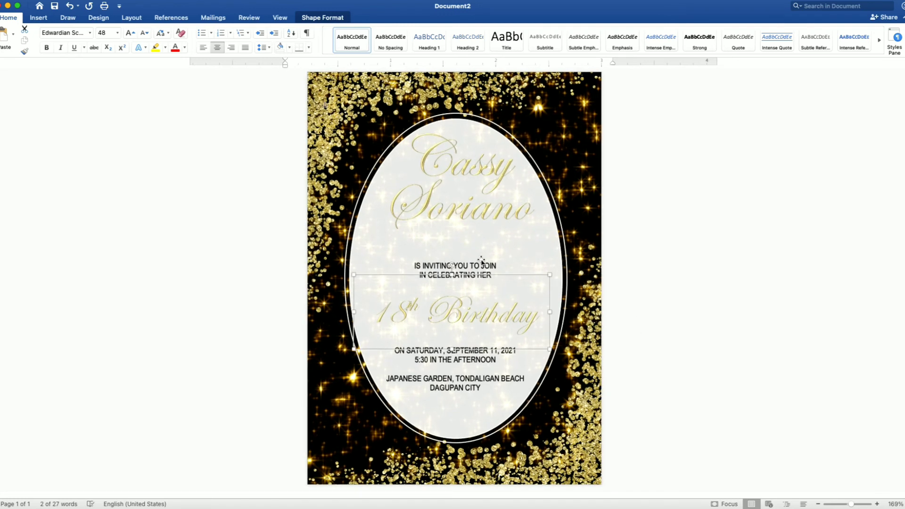
pyautogui.click(481, 261)
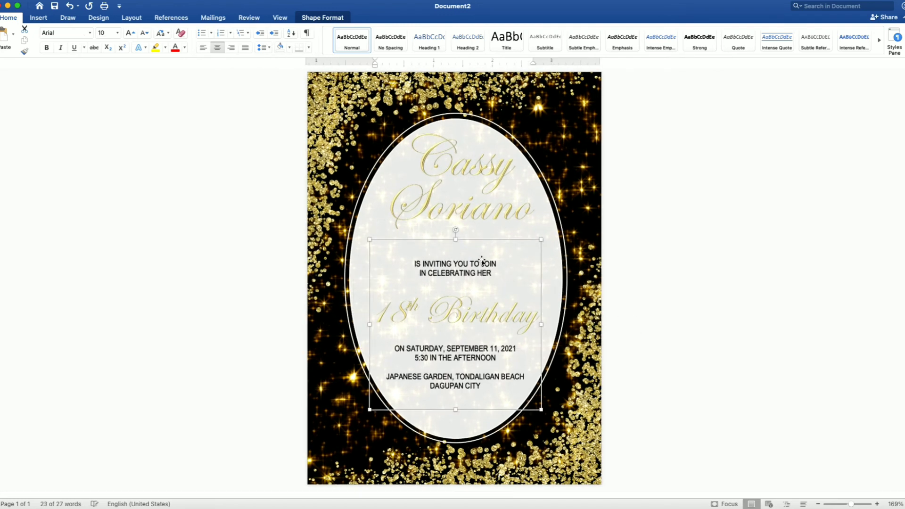
pyautogui.moveTo(482, 261); pyautogui.dragTo(483, 260)
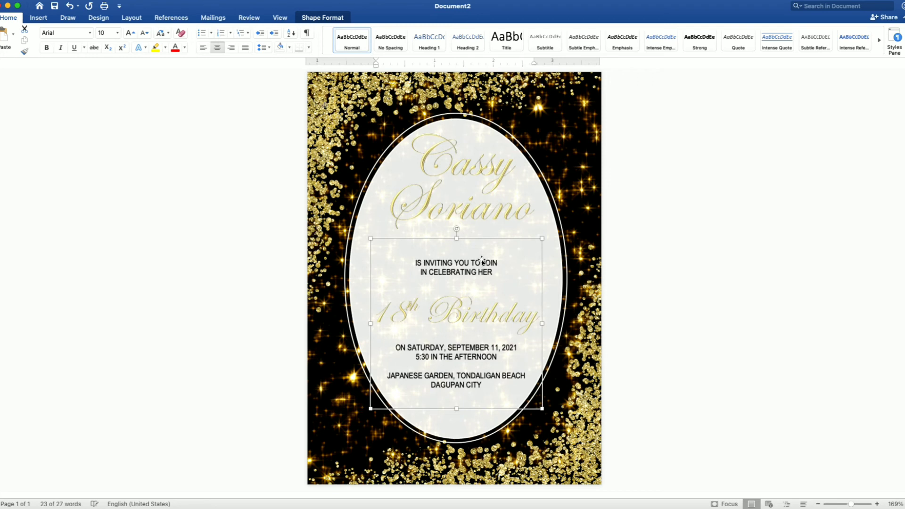
pyautogui.moveTo(481, 261); pyautogui.dragTo(482, 259)
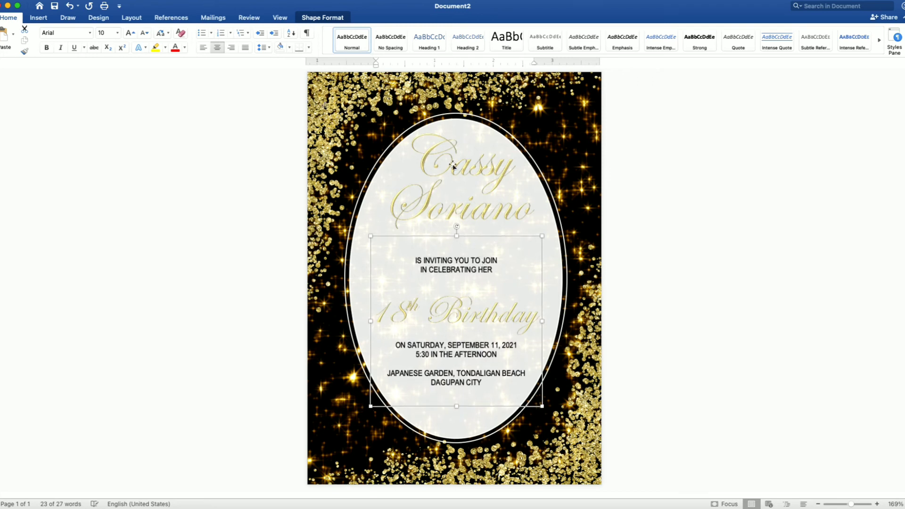
pyautogui.click(475, 206)
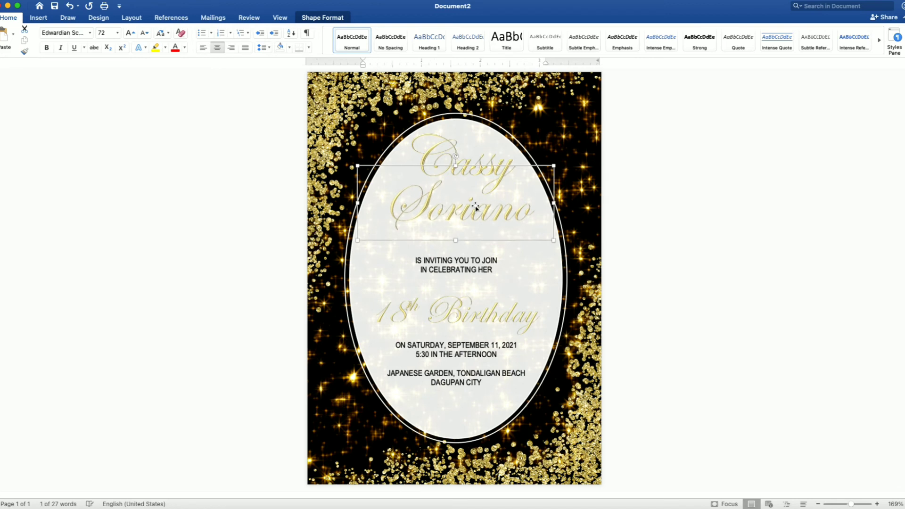
pyautogui.moveTo(475, 207); pyautogui.dragTo(475, 208)
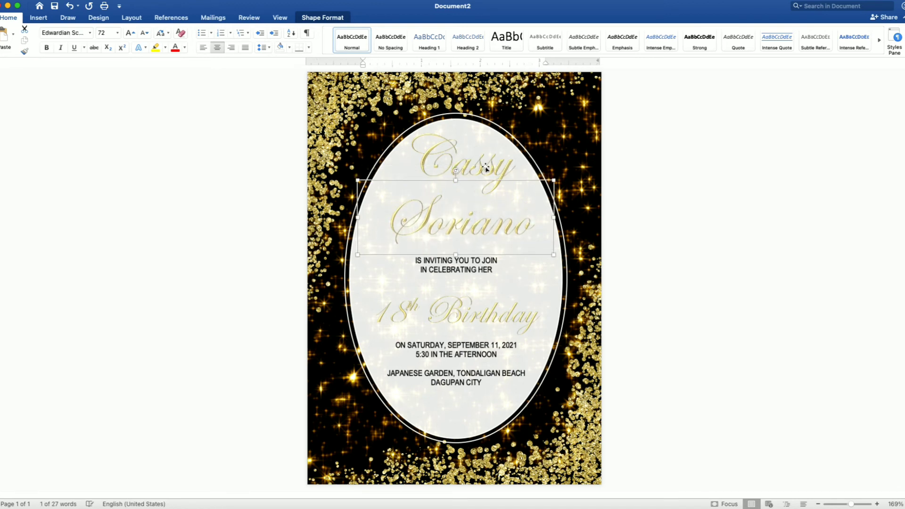
# Step: Nudge the first name down toward the surname and the invitation details down slightly
pyautogui.click(486, 166)
pyautogui.press('Down')
pyautogui.press('Down')
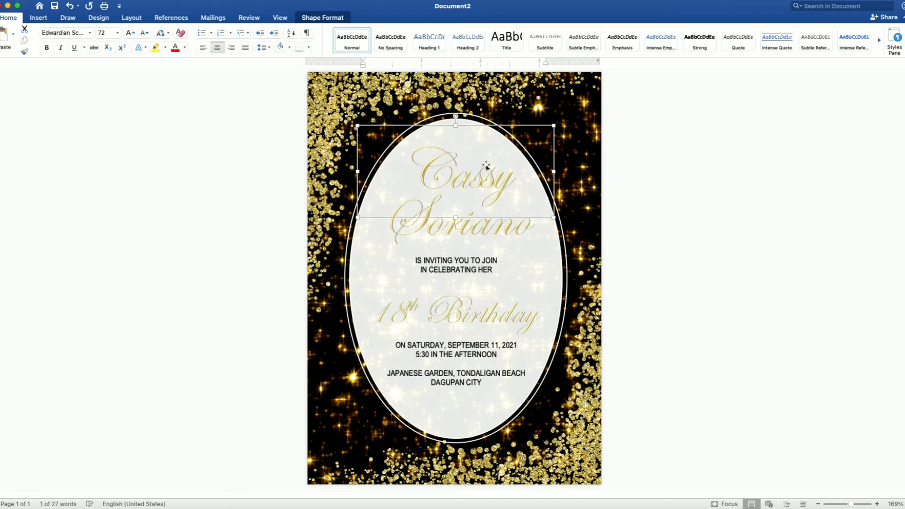
pyautogui.press('Down')
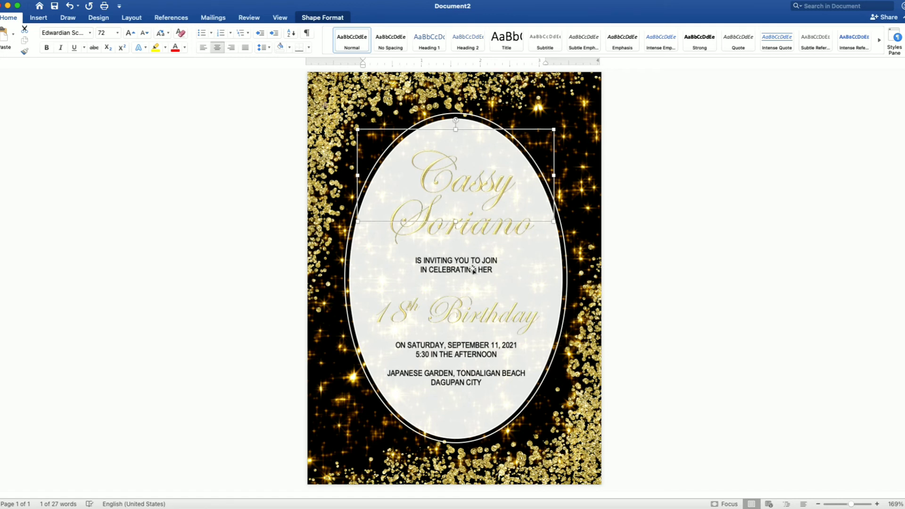
pyautogui.click(473, 271)
pyautogui.press('Down')
pyautogui.press('Down')
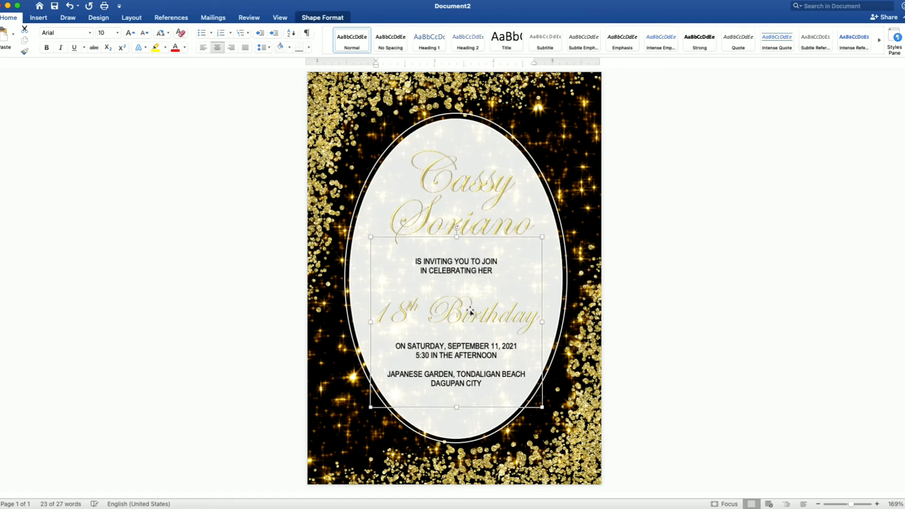
# Step: Nudge the invitation details slightly right and deselect to view the finished invitation
pyautogui.click(471, 312)
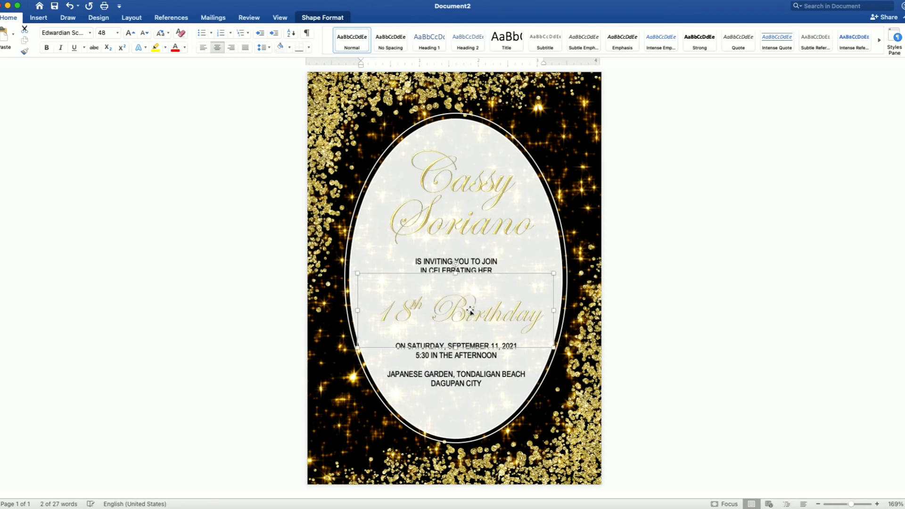
pyautogui.click(489, 266)
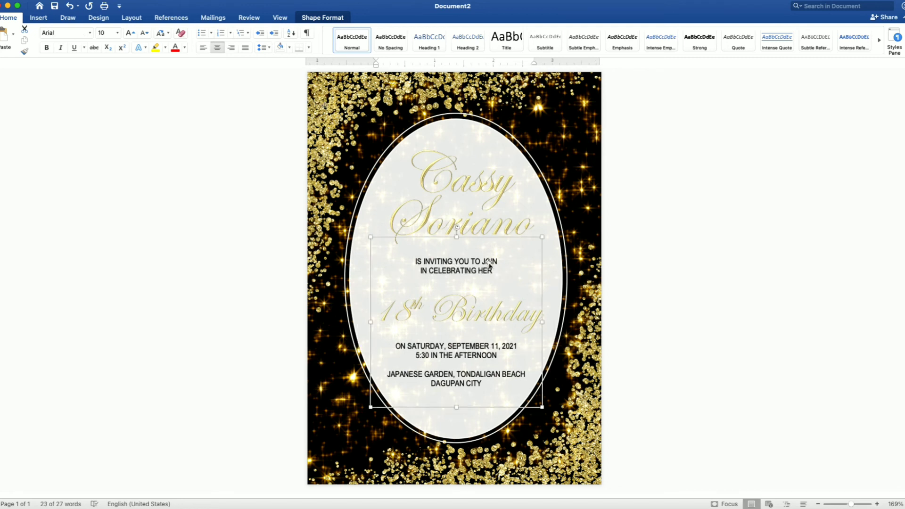
pyautogui.press('Right')
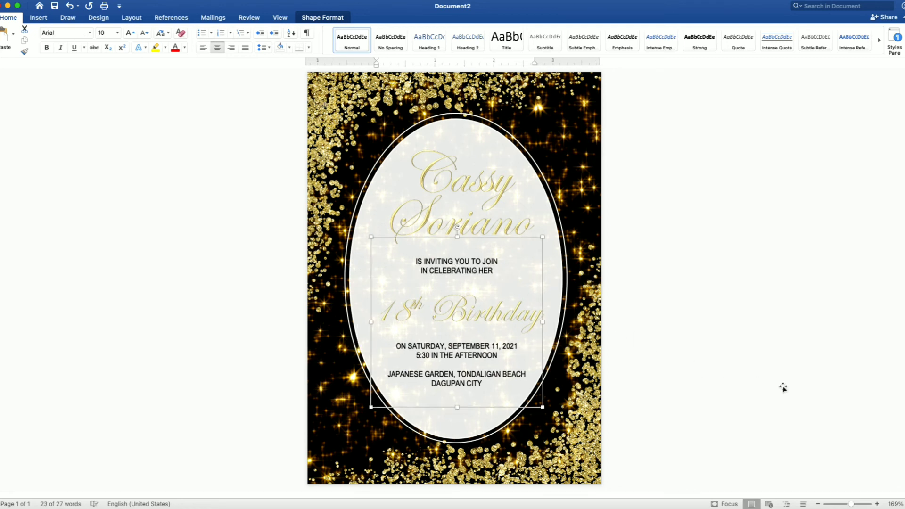
pyautogui.click(899, 394)
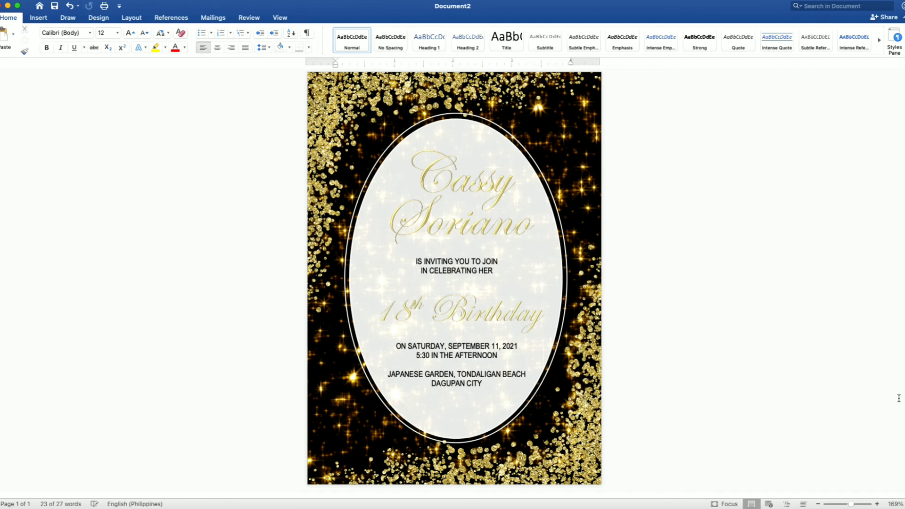